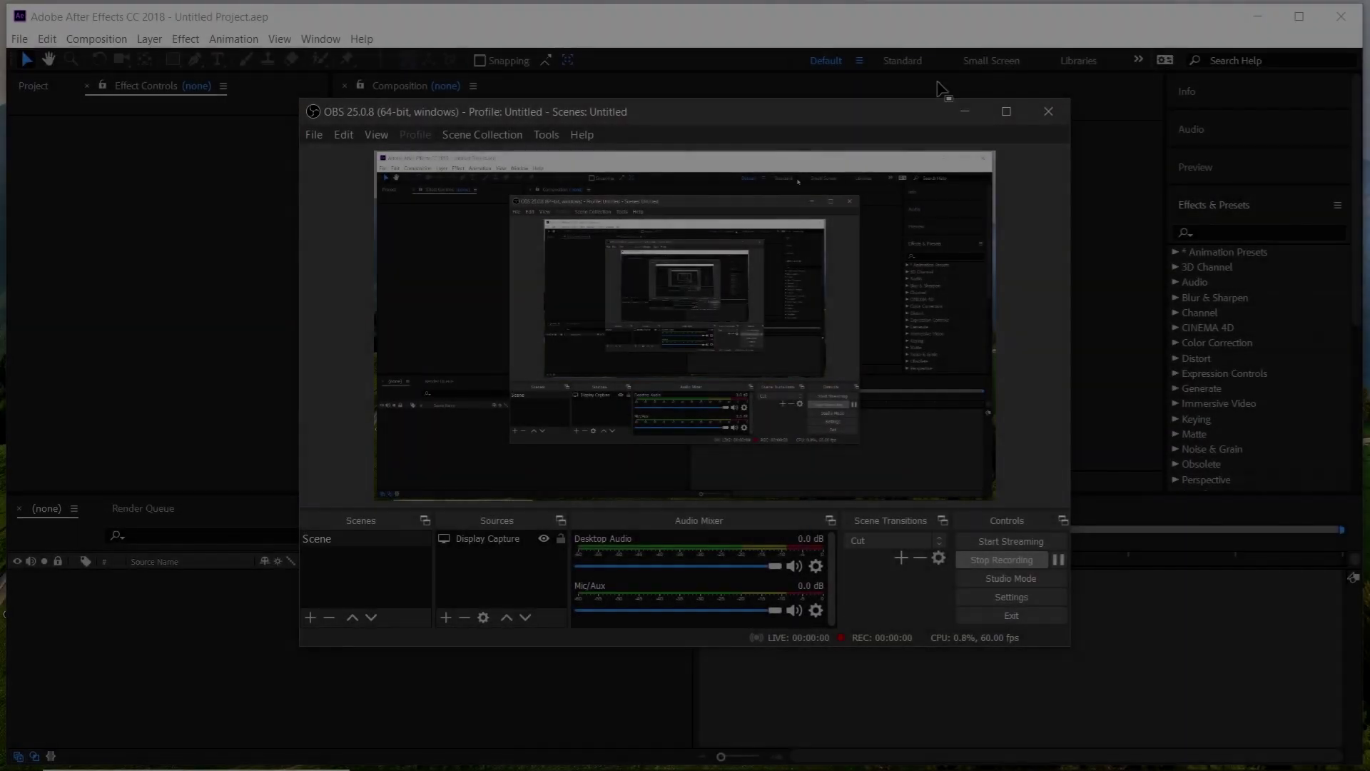
# Open Composition Settings for a new HDTV 1080 24 comp (1920×1080, 24 fps) with Ctrl+N.
pyautogui.hotkey('ctrl', 'n')
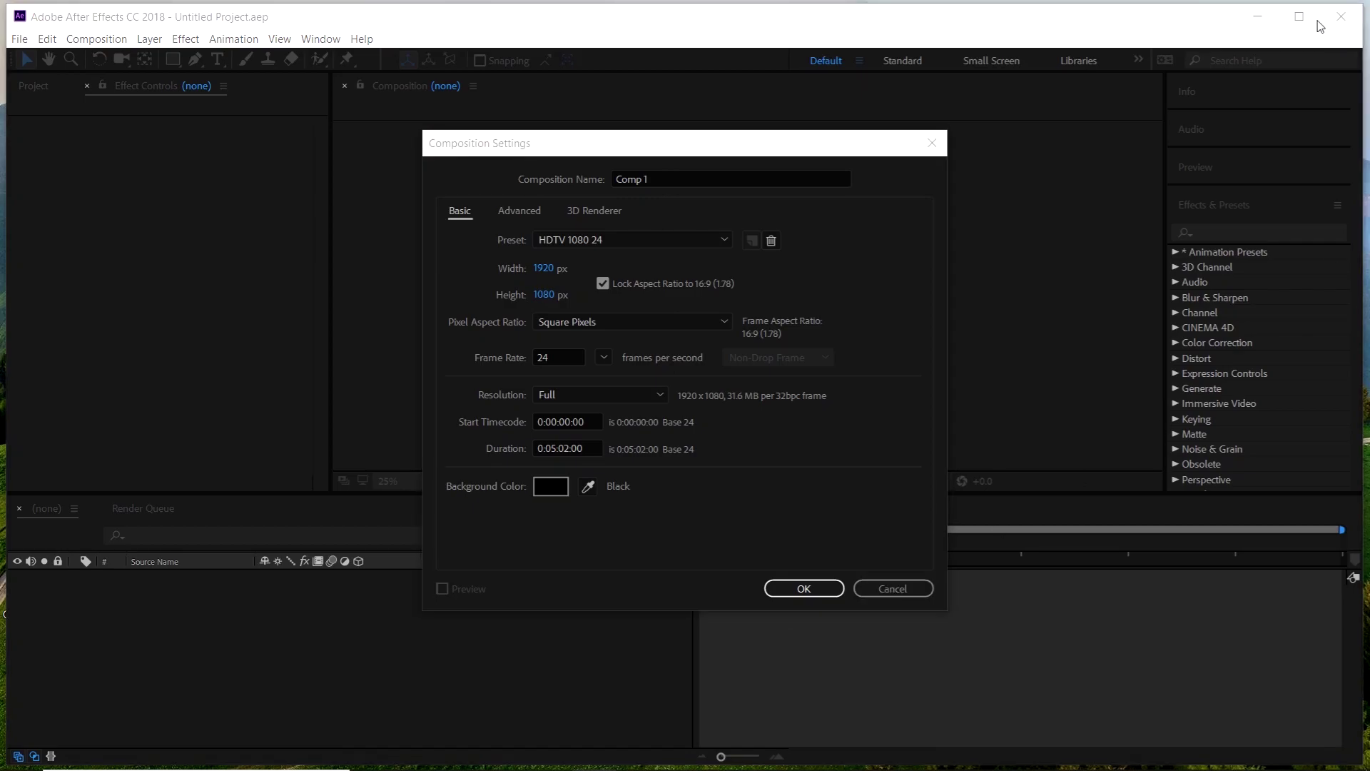
# Create Comp 1 and add a new layer, Black Solid 1.
pyautogui.click(932, 143)
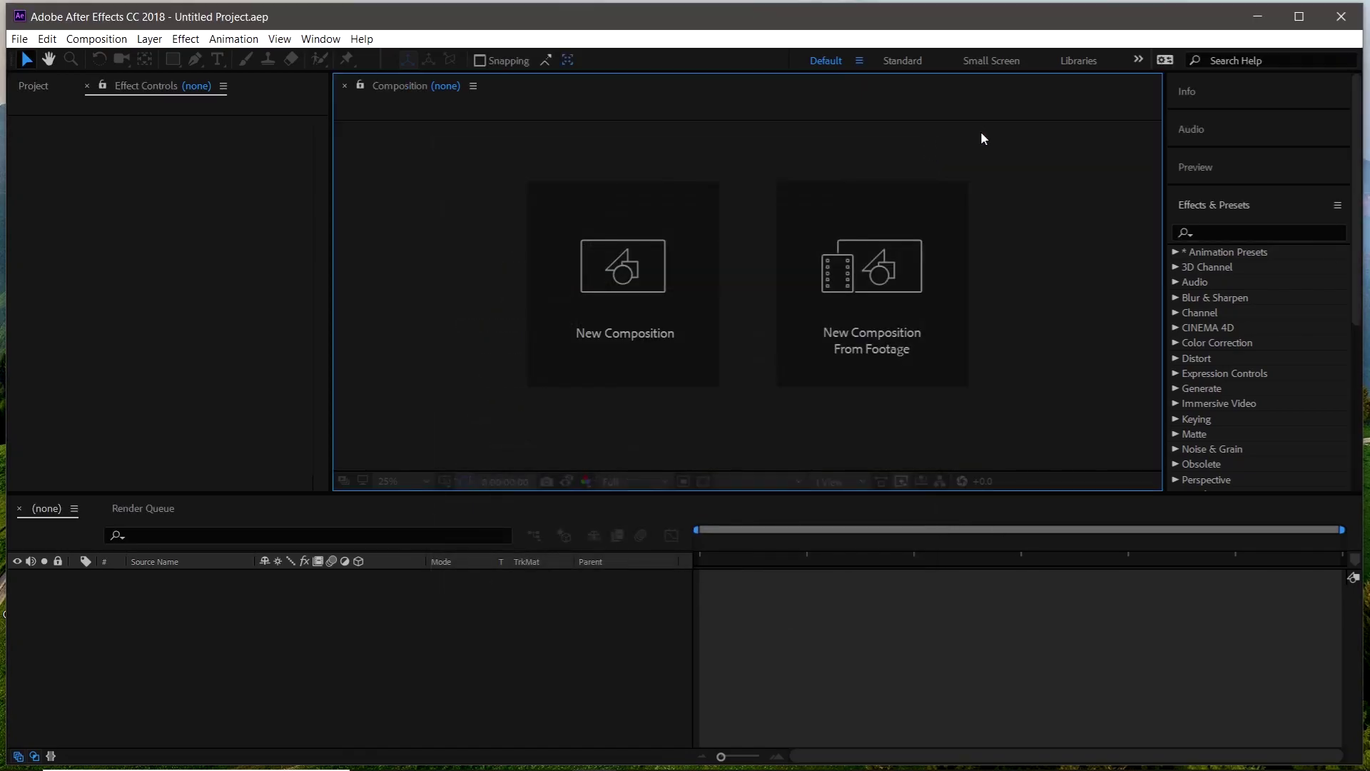
pyautogui.click(632, 264)
pyautogui.click(821, 588)
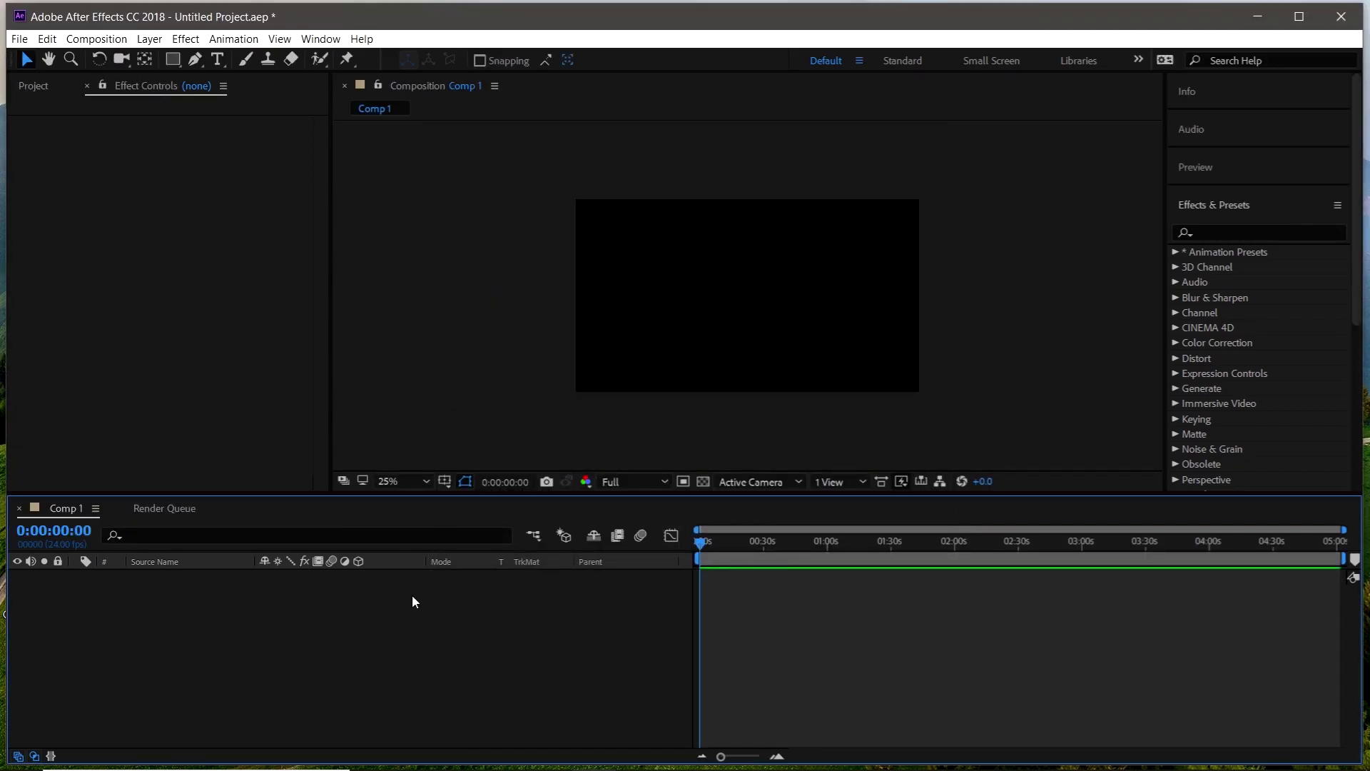
pyautogui.rightClick(263, 597)
pyautogui.moveTo(372, 428)
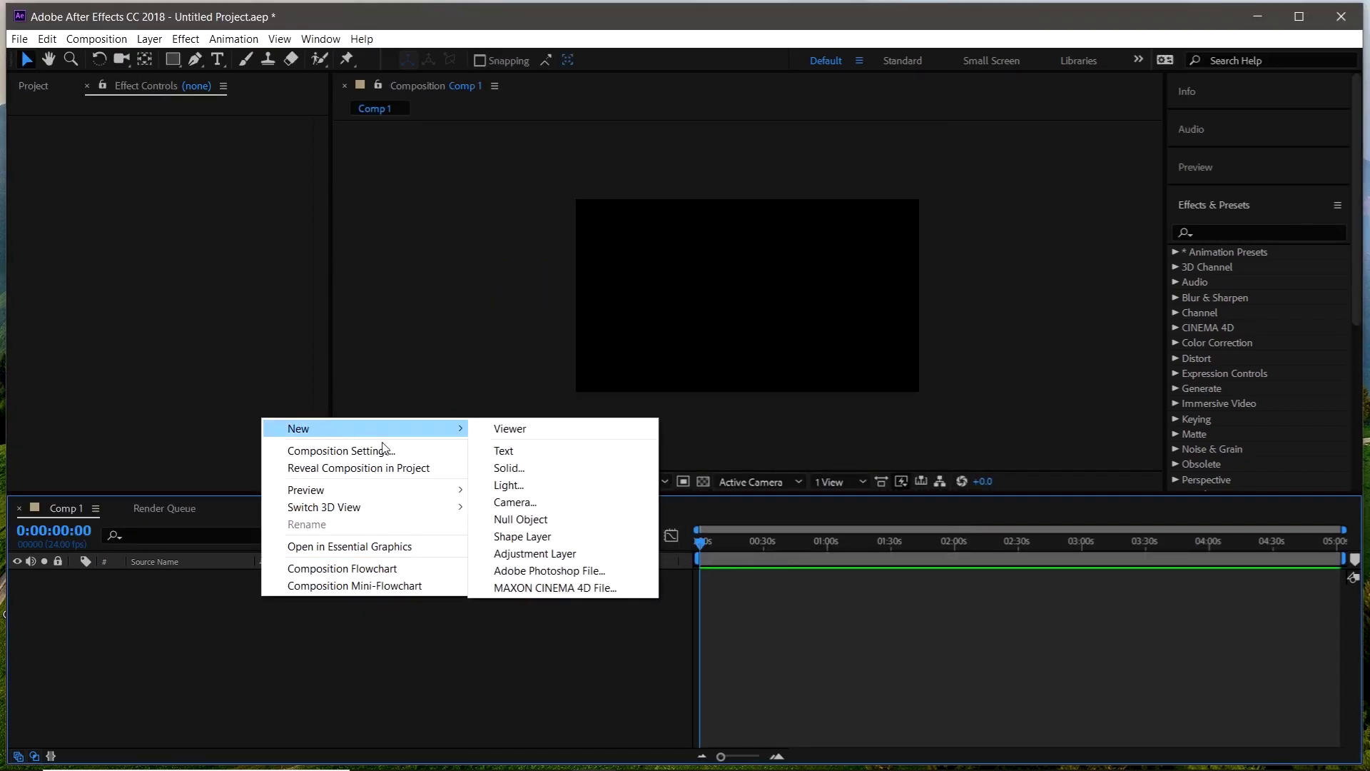
pyautogui.click(547, 467)
pyautogui.click(746, 541)
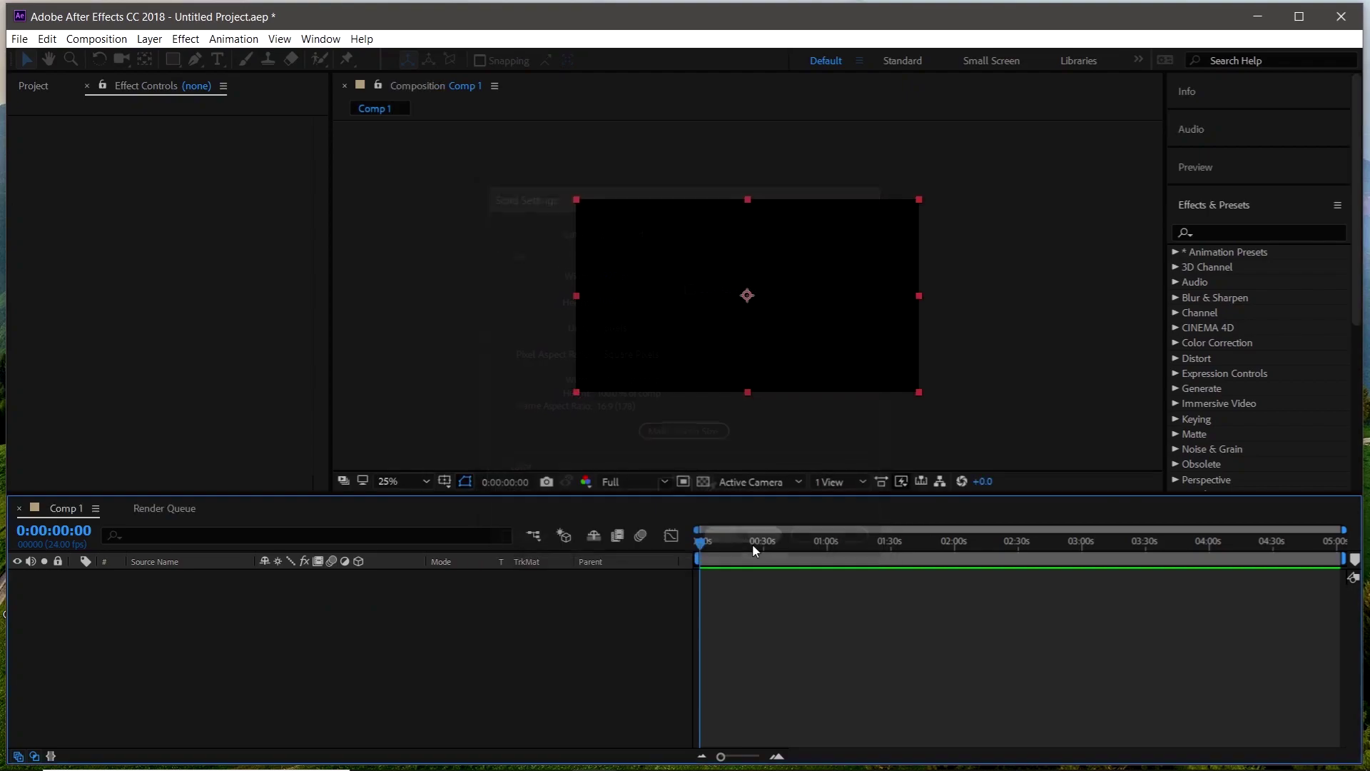
# Search 'particl' in Effects & Presets and apply CC Particle World to the black solid.
pyautogui.click(1233, 232)
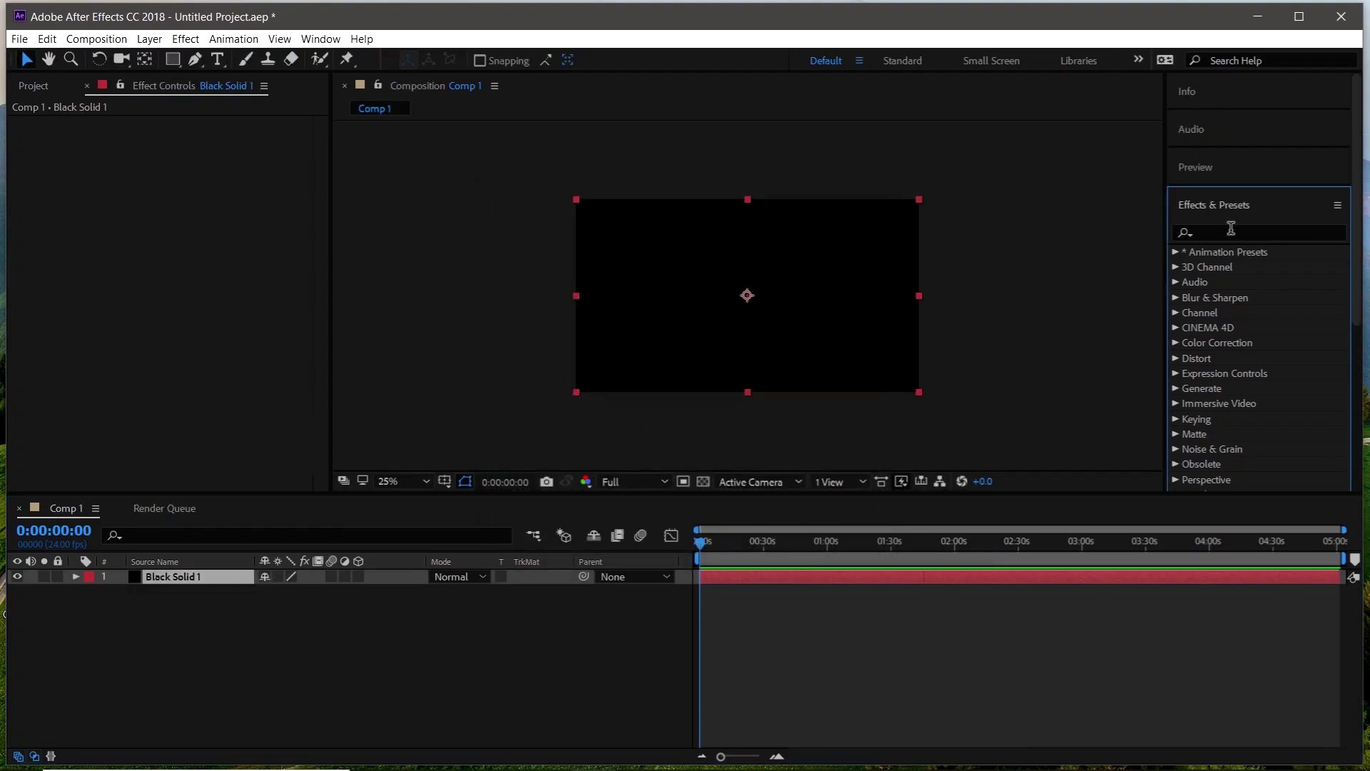
pyautogui.click(1231, 230)
pyautogui.write('p')
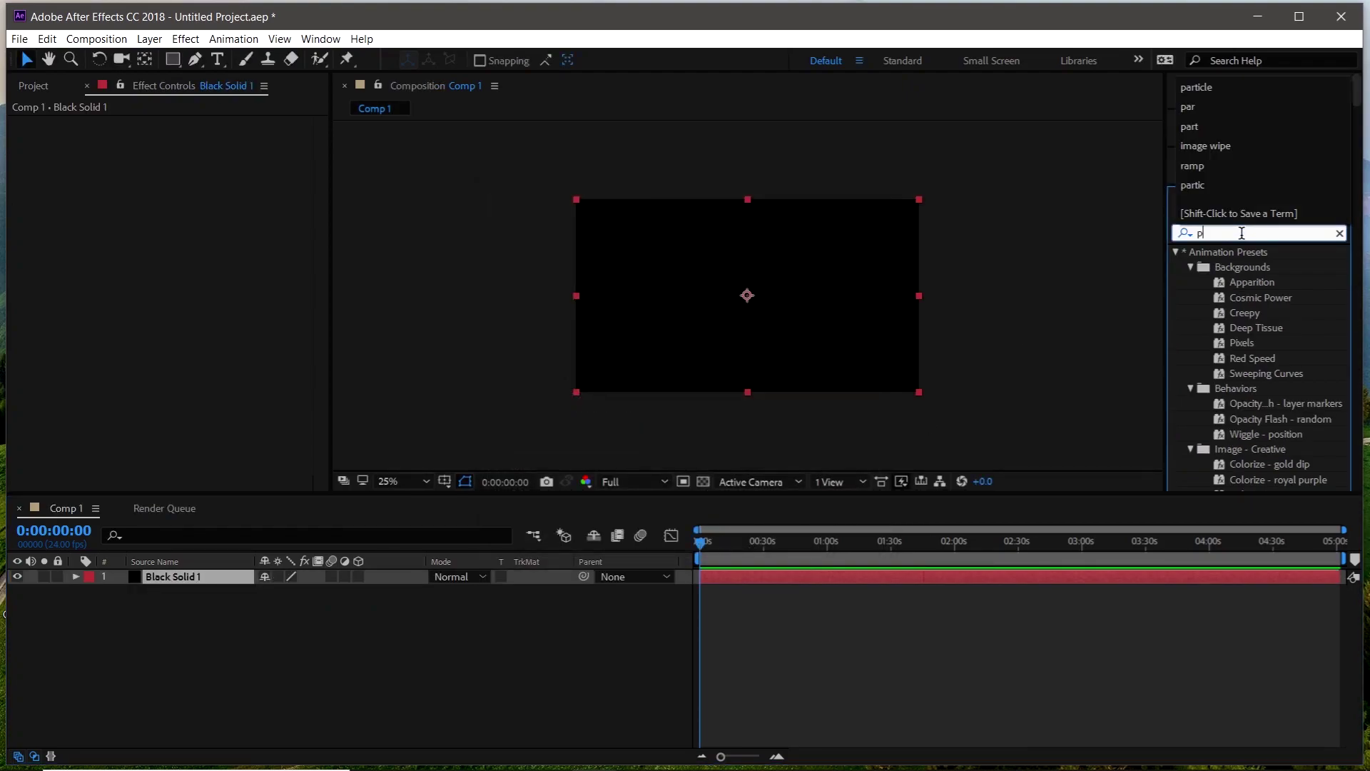
pyautogui.write('arti')
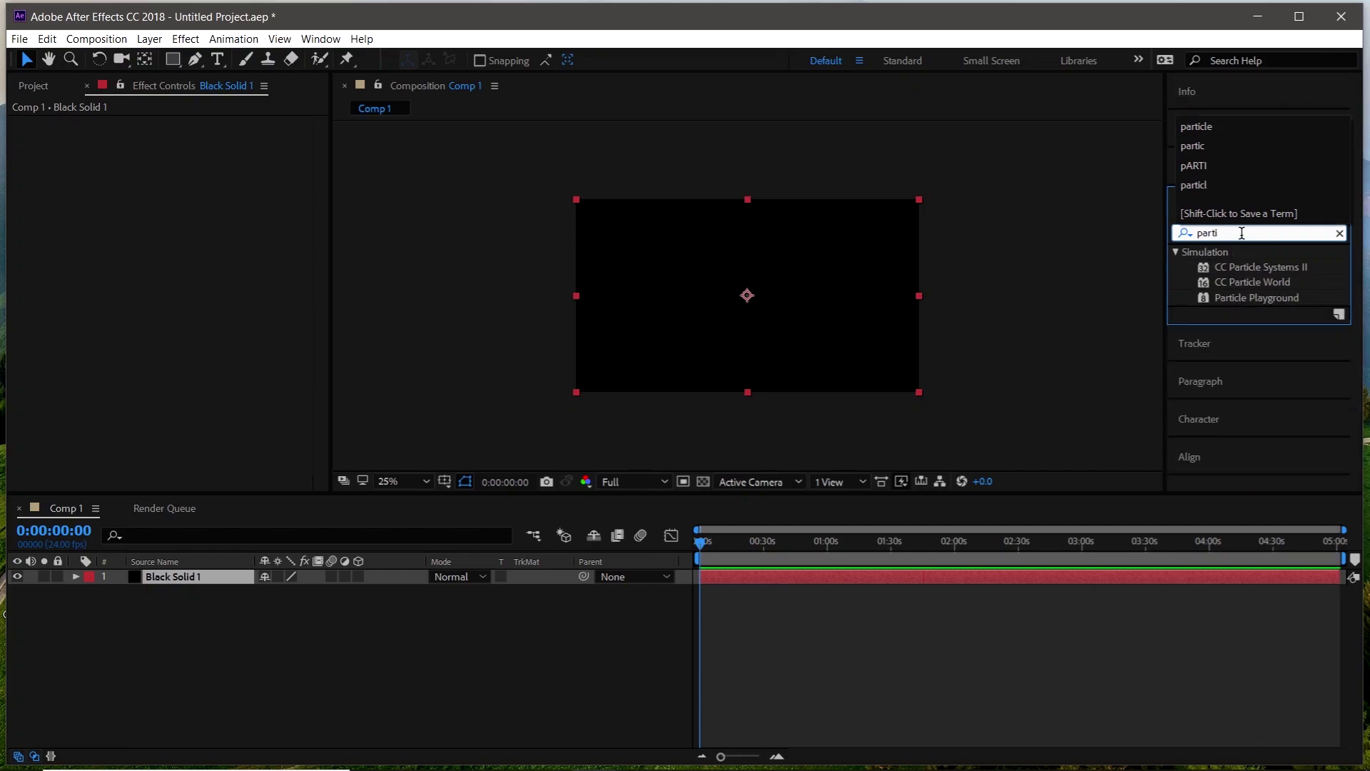
pyautogui.write('cl')
pyautogui.doubleClick(1258, 282)
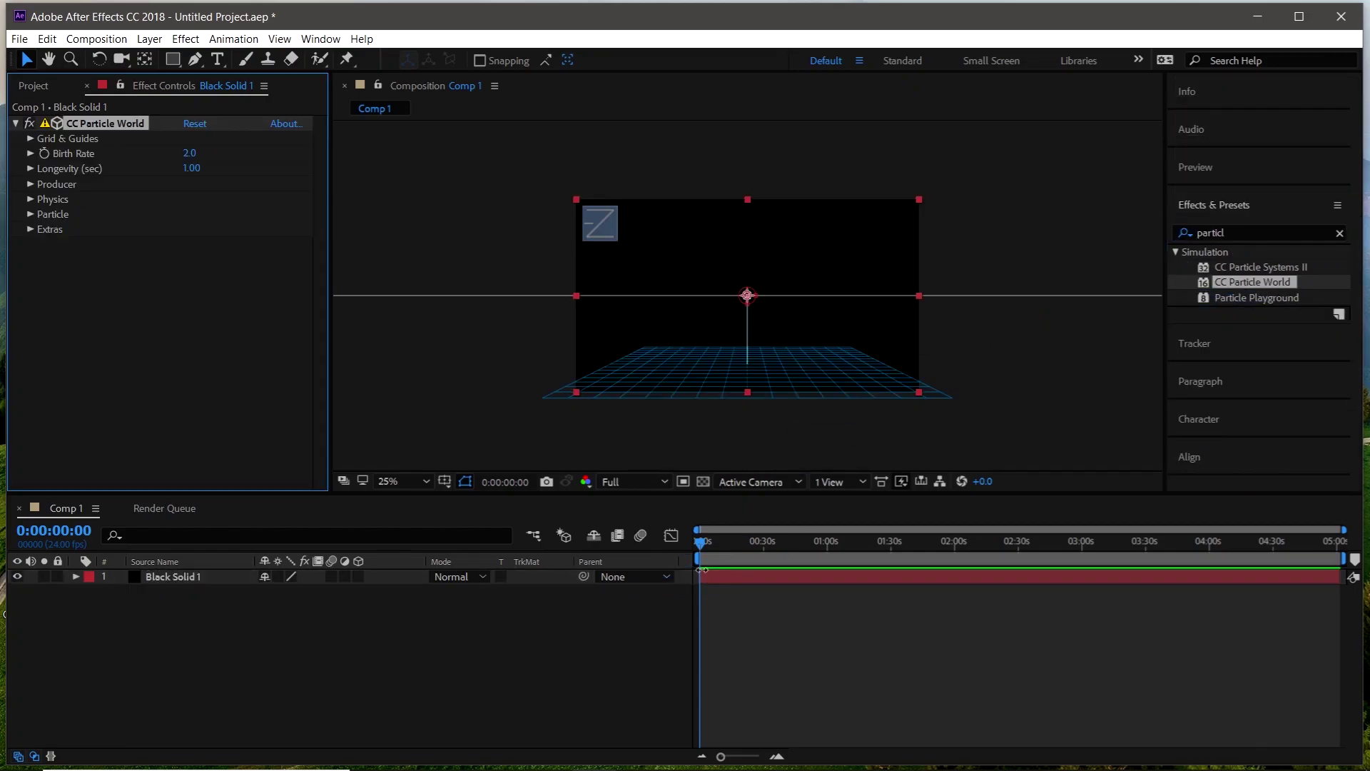
# In Grid & Guides, turn off the floor grid and motion path guides.
pyautogui.click(29, 139)
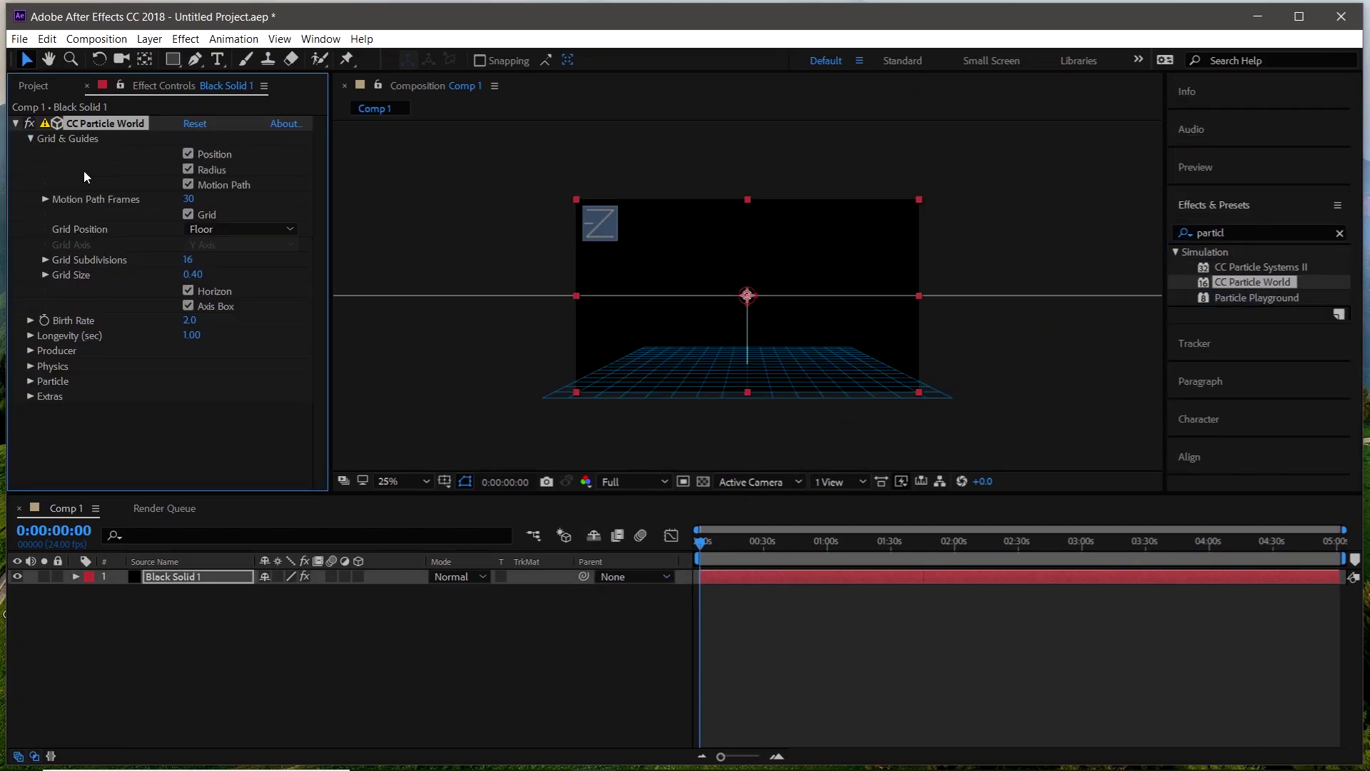
pyautogui.click(188, 184)
pyautogui.click(188, 153)
pyautogui.click(187, 169)
pyautogui.click(188, 214)
pyautogui.click(188, 153)
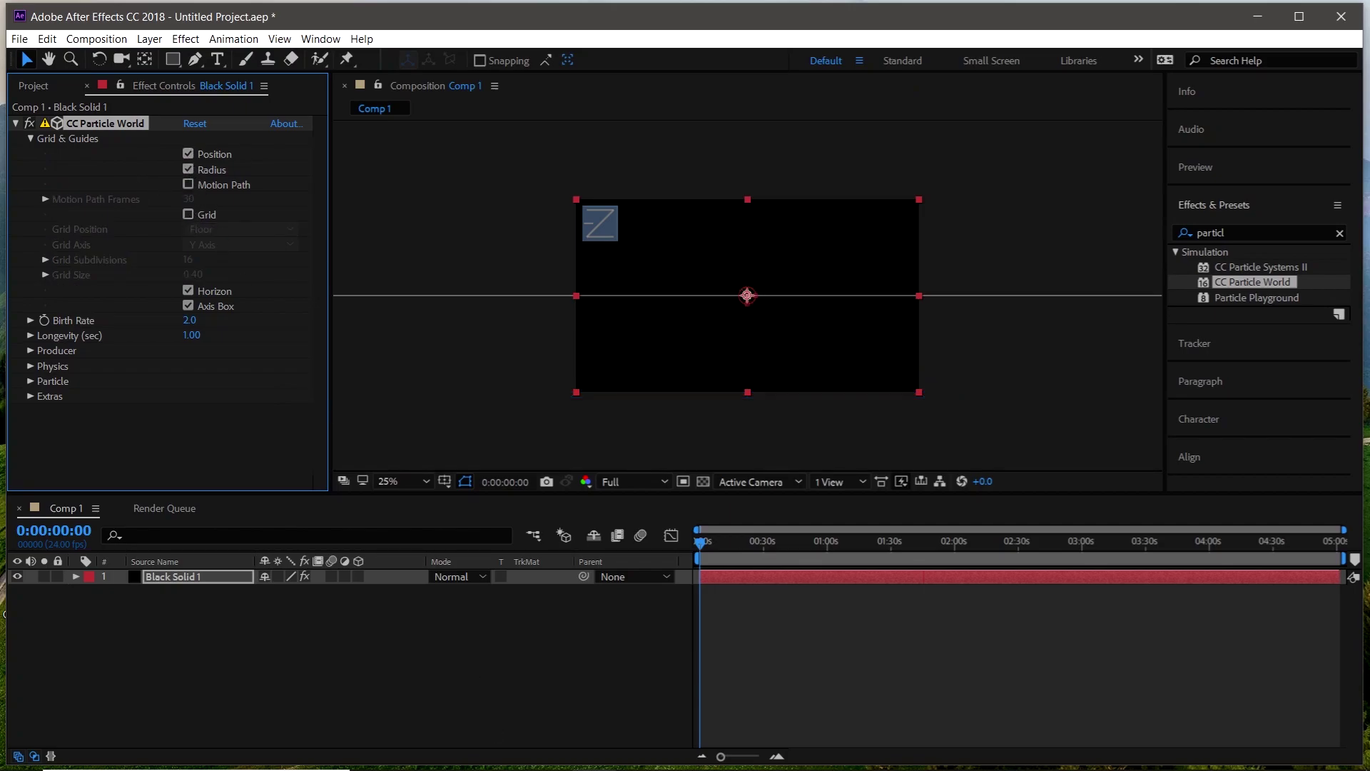
pyautogui.click(506, 753)
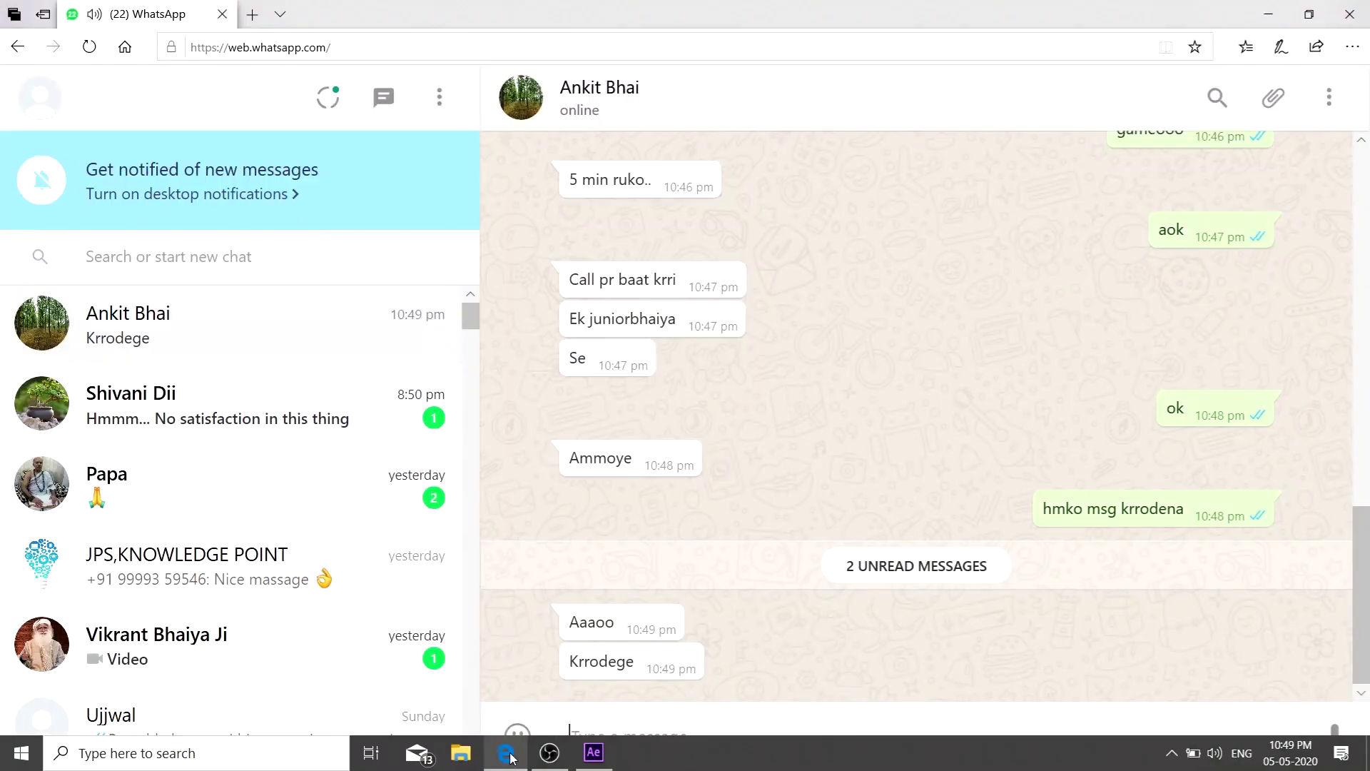
pyautogui.moveTo(550, 755)
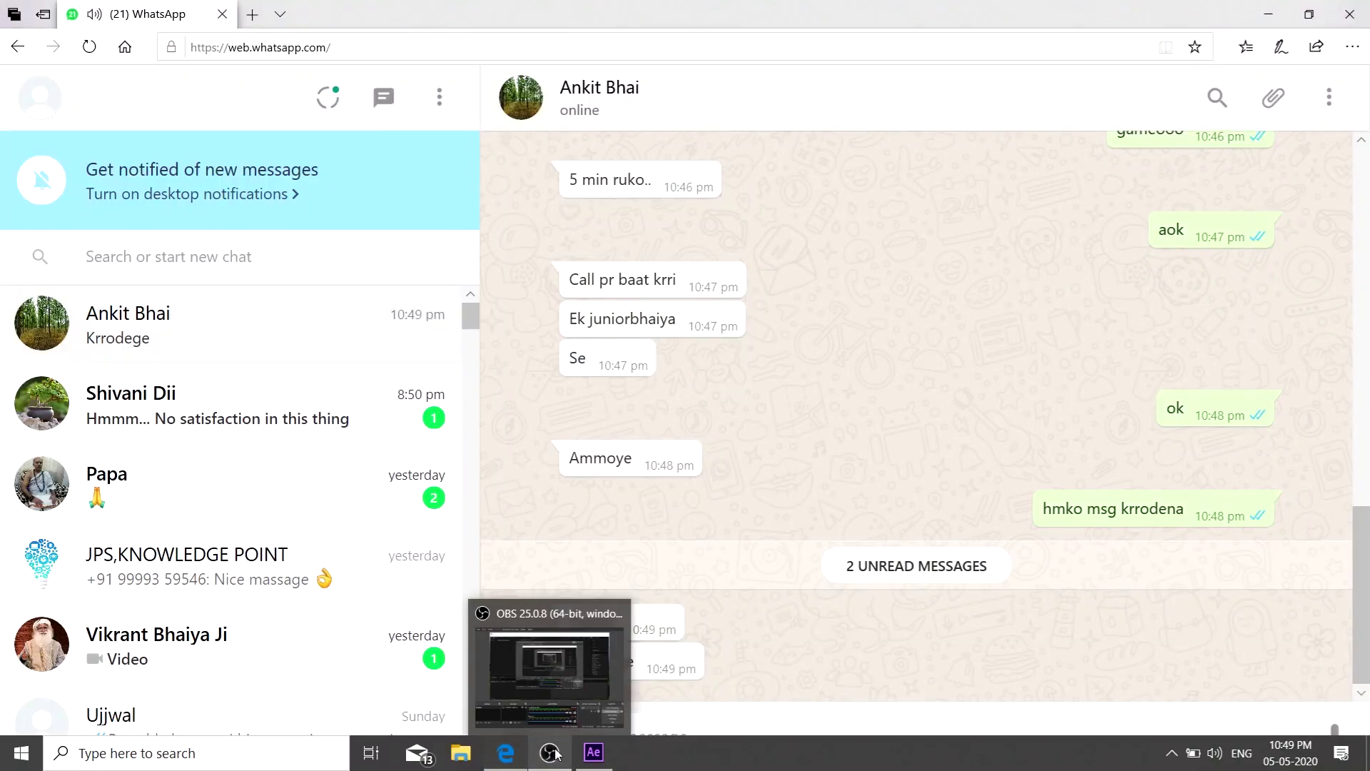
pyautogui.click(593, 752)
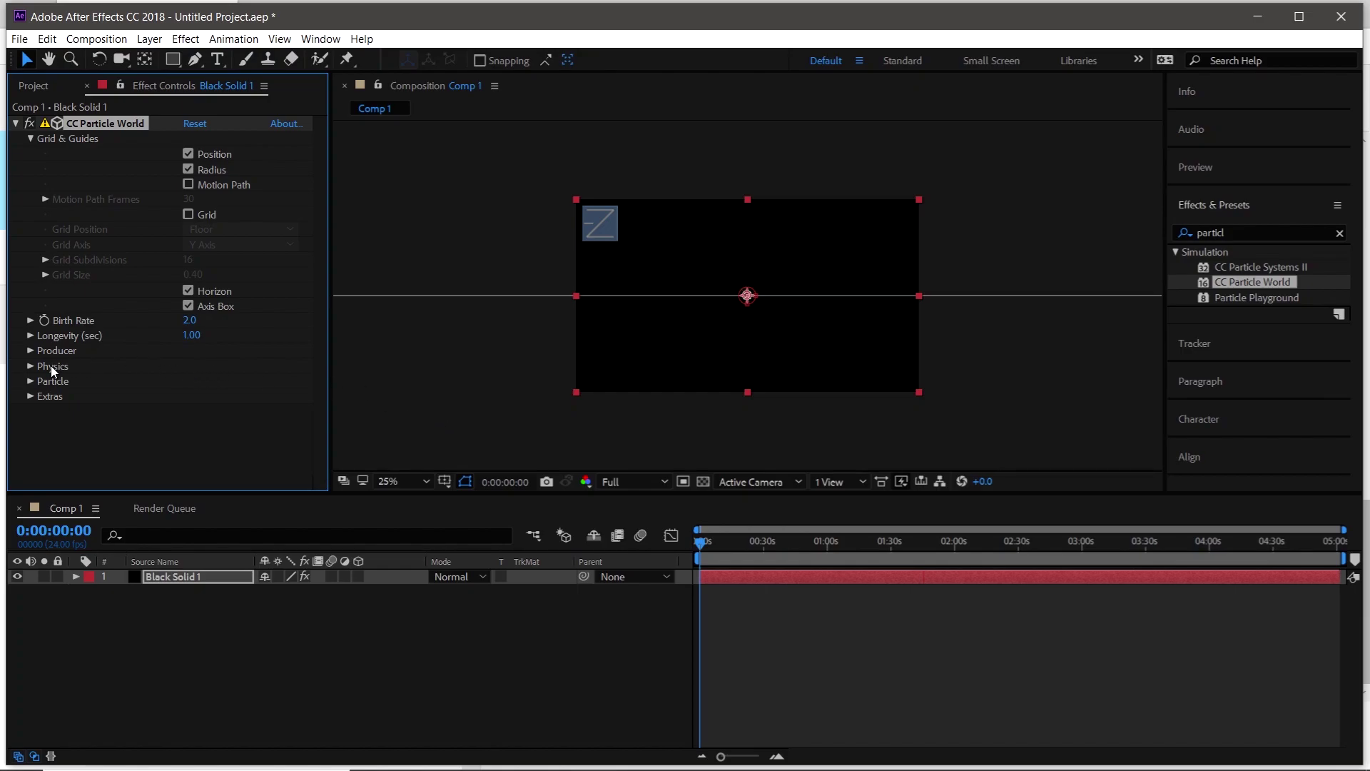
# At 0:00:36:04, set the Physics animation to Vortex, then collapse Physics and Producer and open Particle.
pyautogui.click(776, 539)
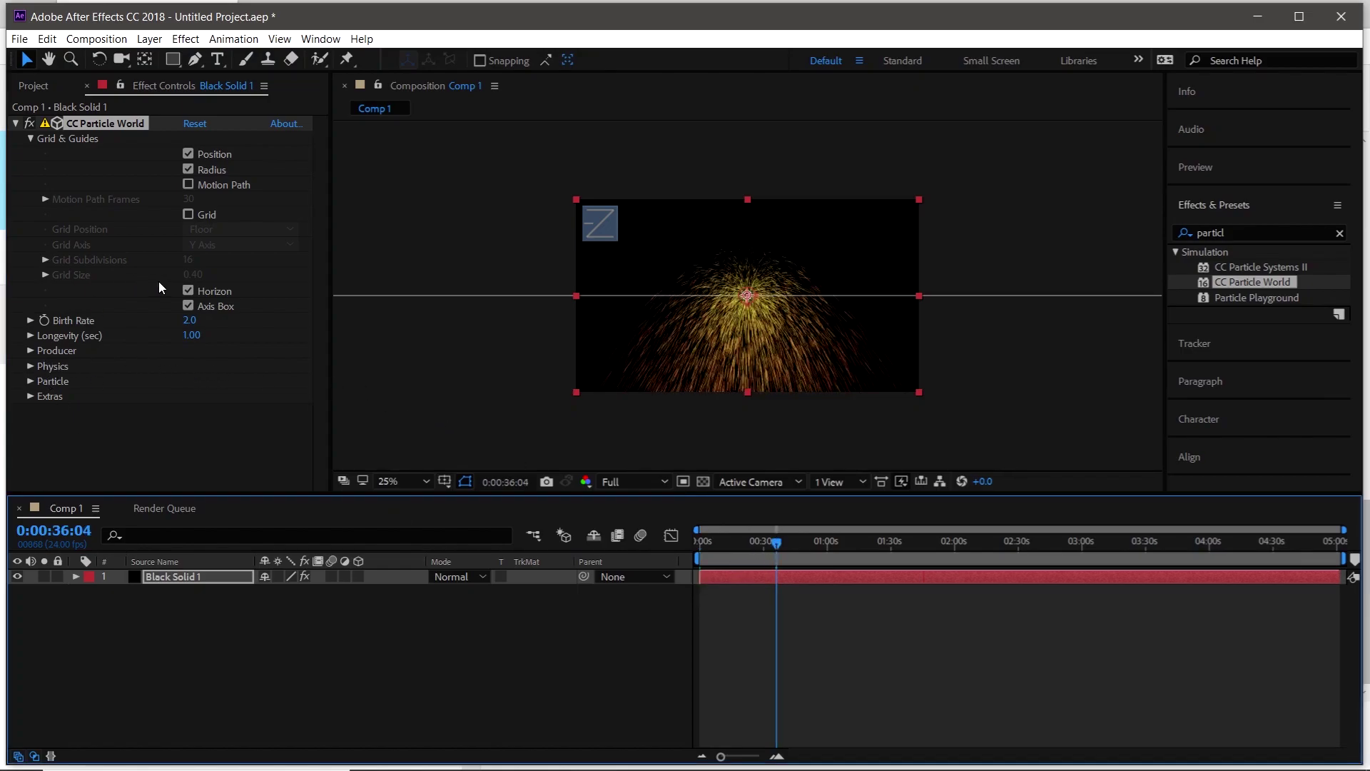
pyautogui.click(31, 366)
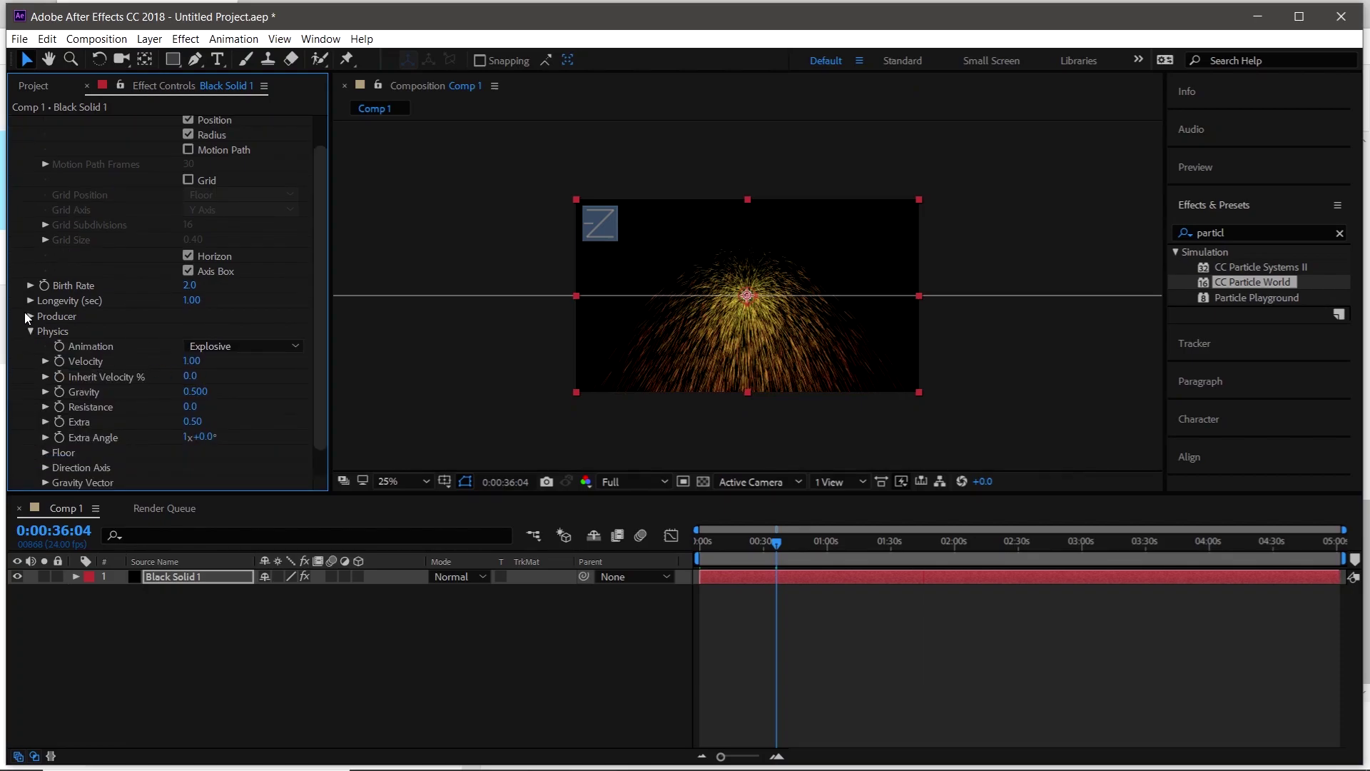
pyautogui.click(254, 437)
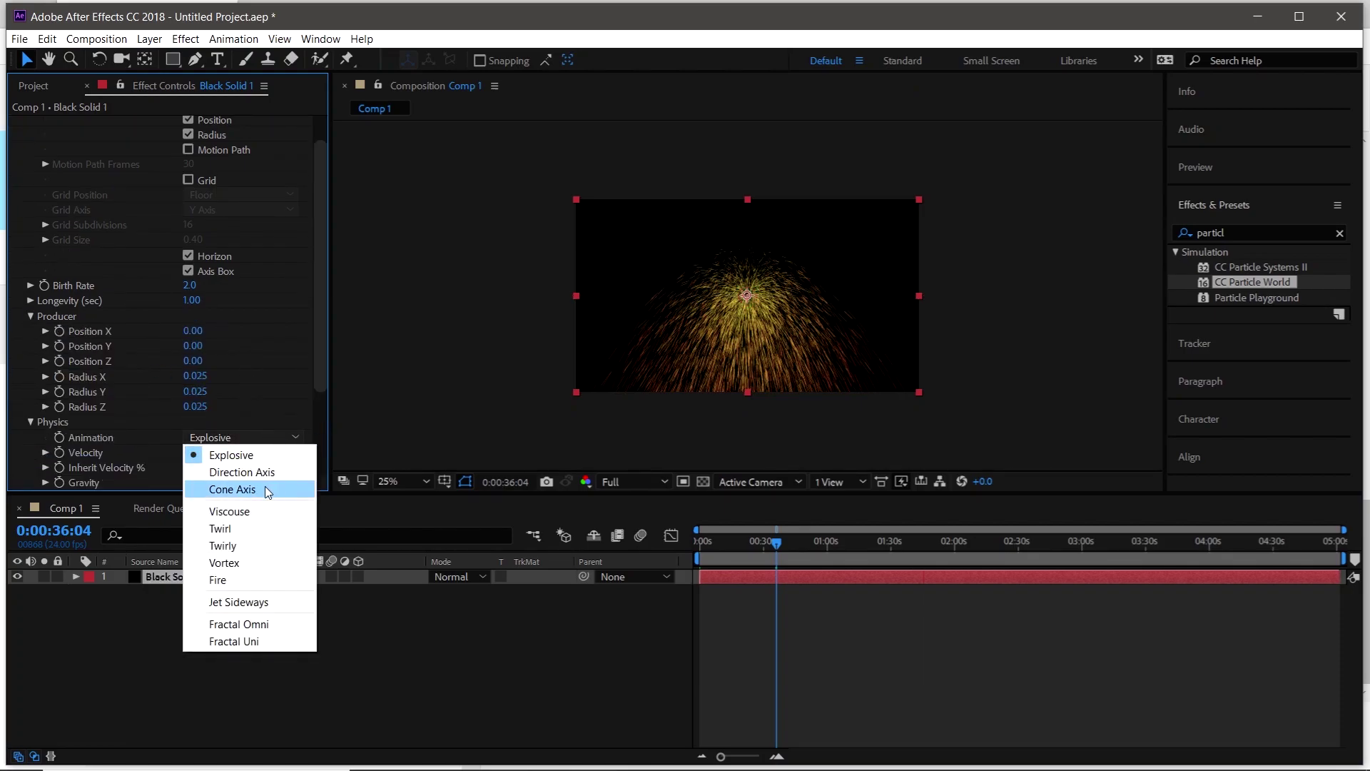
pyautogui.click(253, 562)
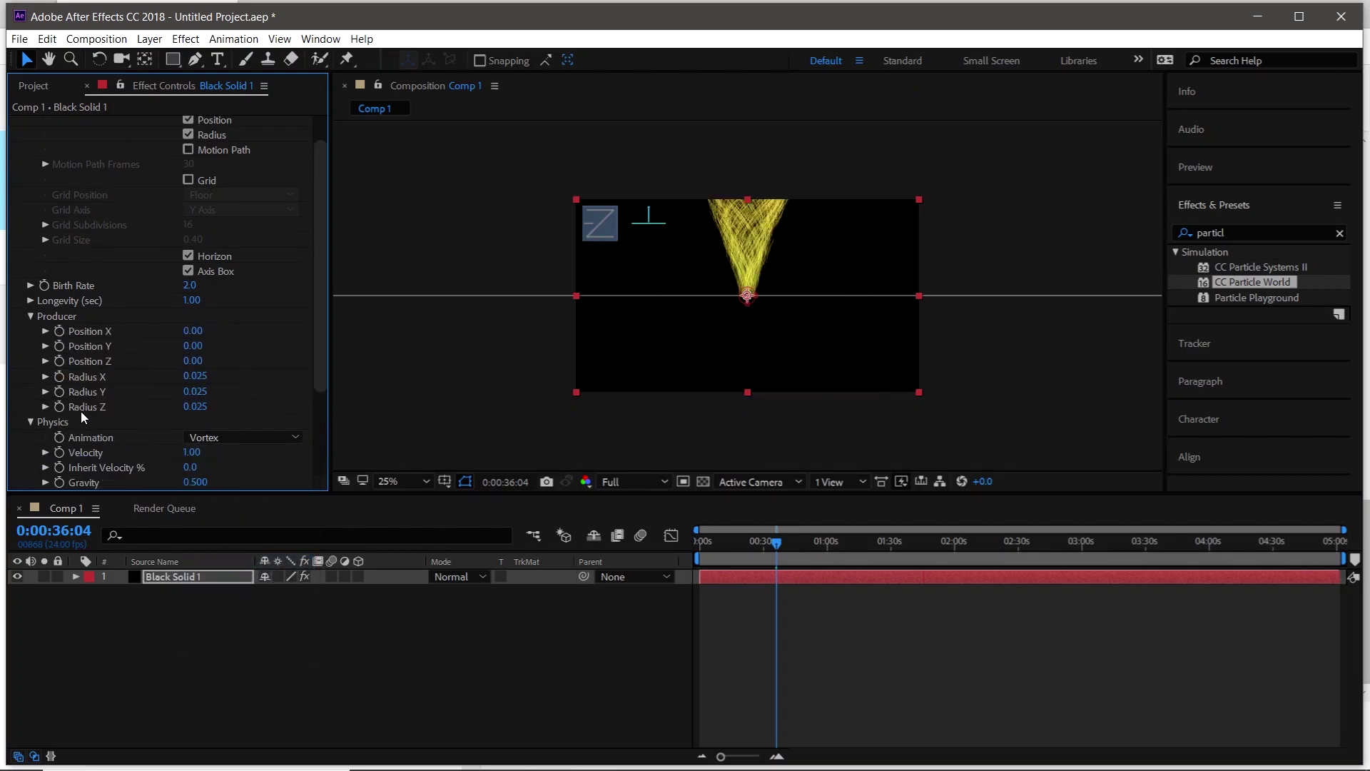
pyautogui.click(31, 422)
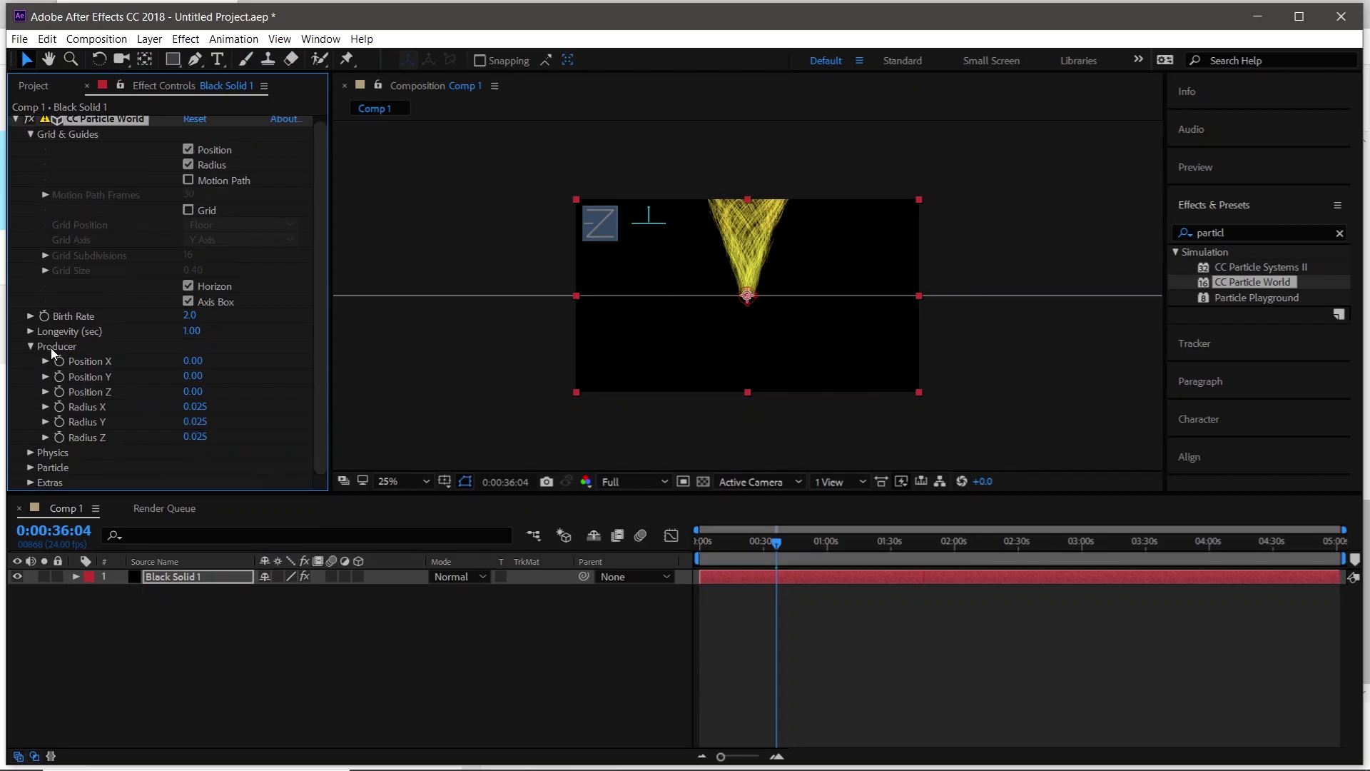
pyautogui.click(32, 349)
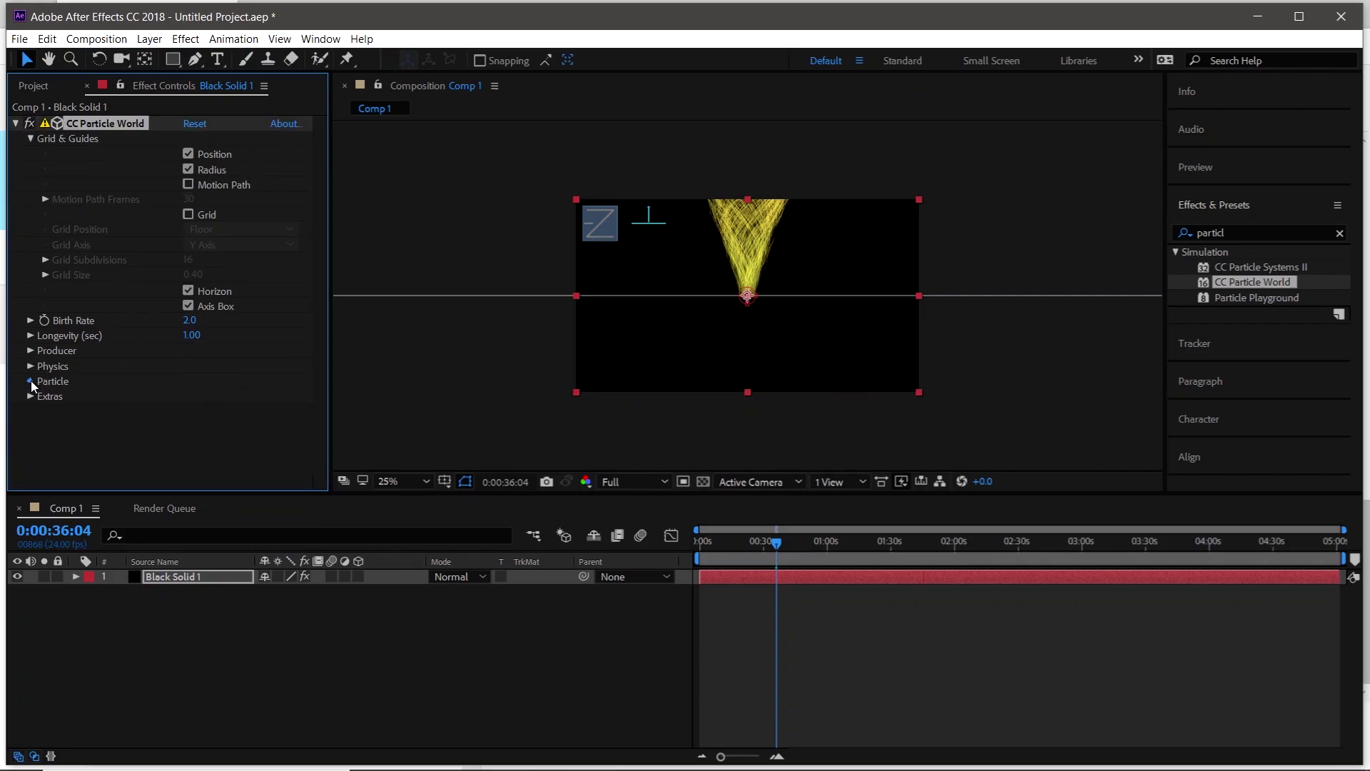
pyautogui.click(31, 380)
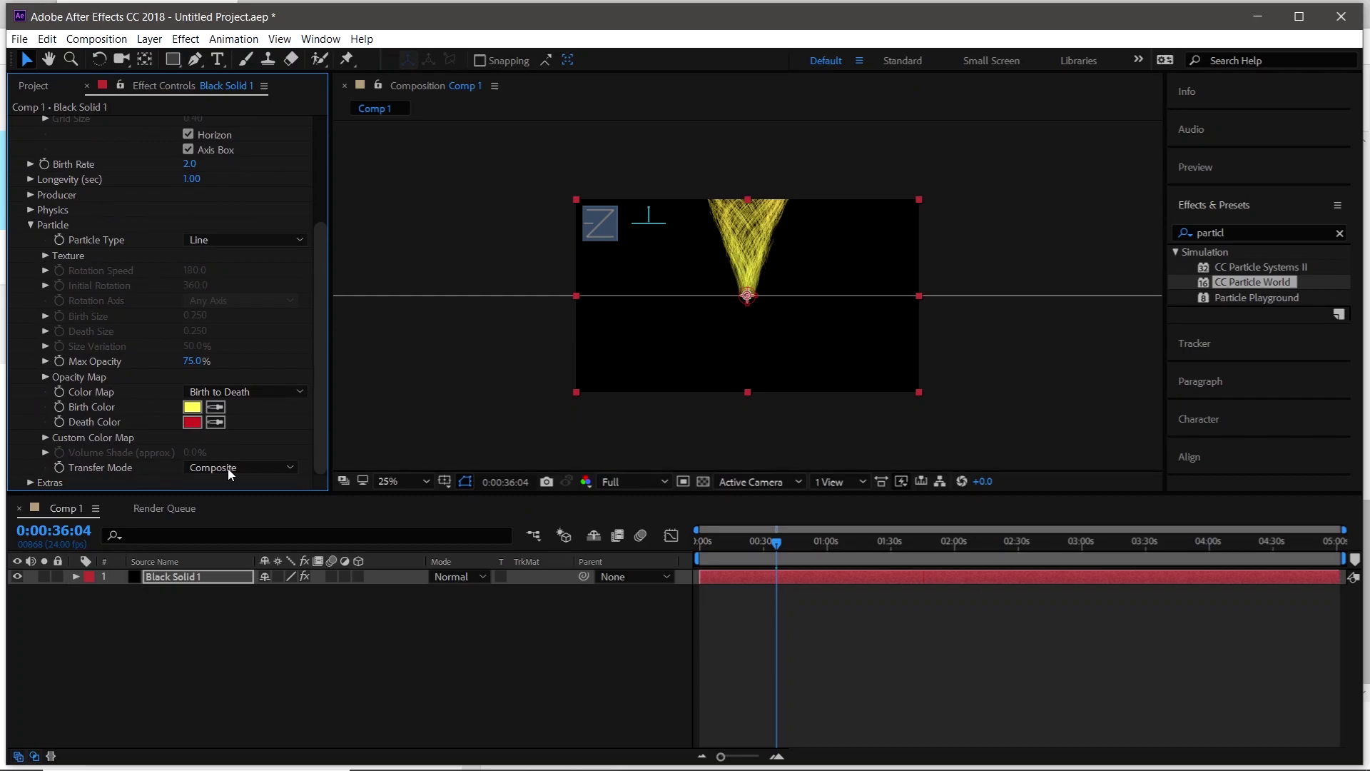
# Set the particle transfer mode to Screen and the birth colour to white (ffffff).
pyautogui.click(260, 467)
pyautogui.click(243, 502)
pyautogui.click(192, 408)
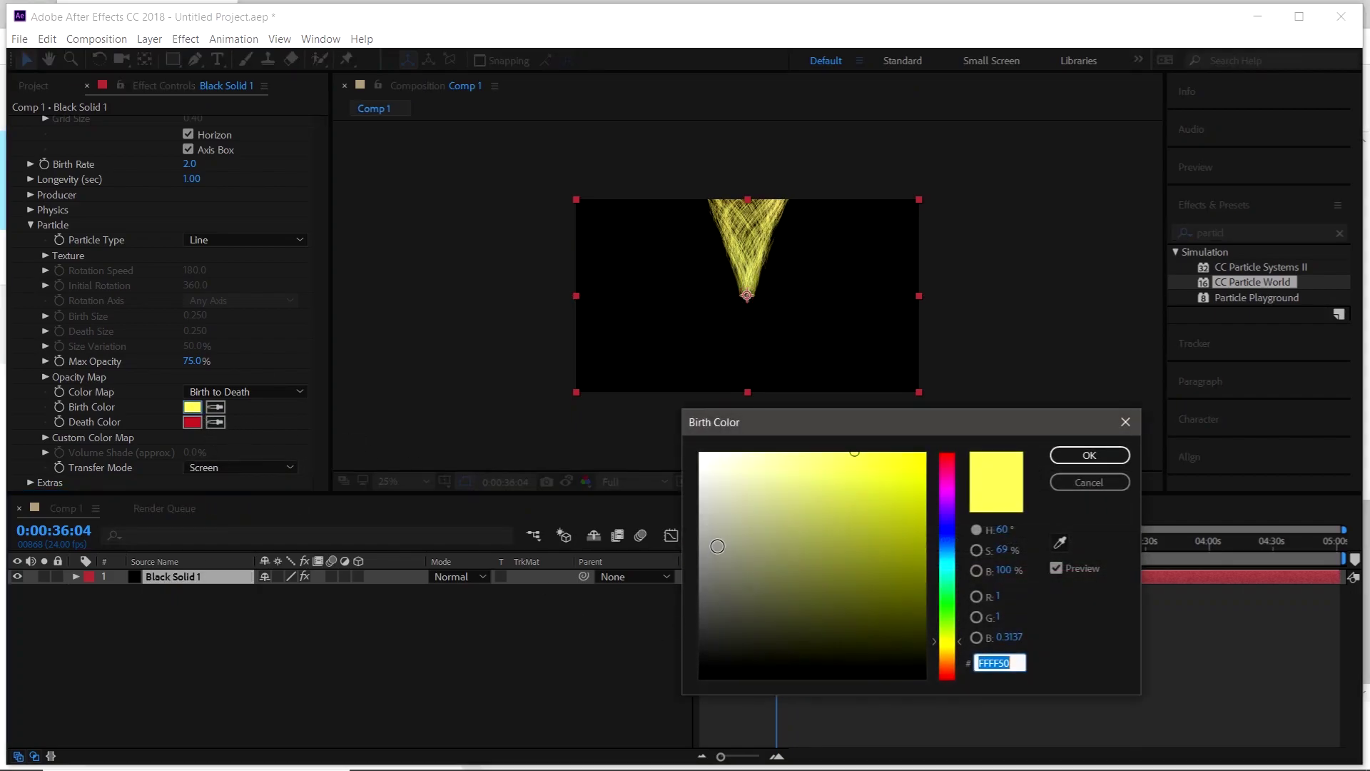
pyautogui.write('ffffff')
pyautogui.press('Return')
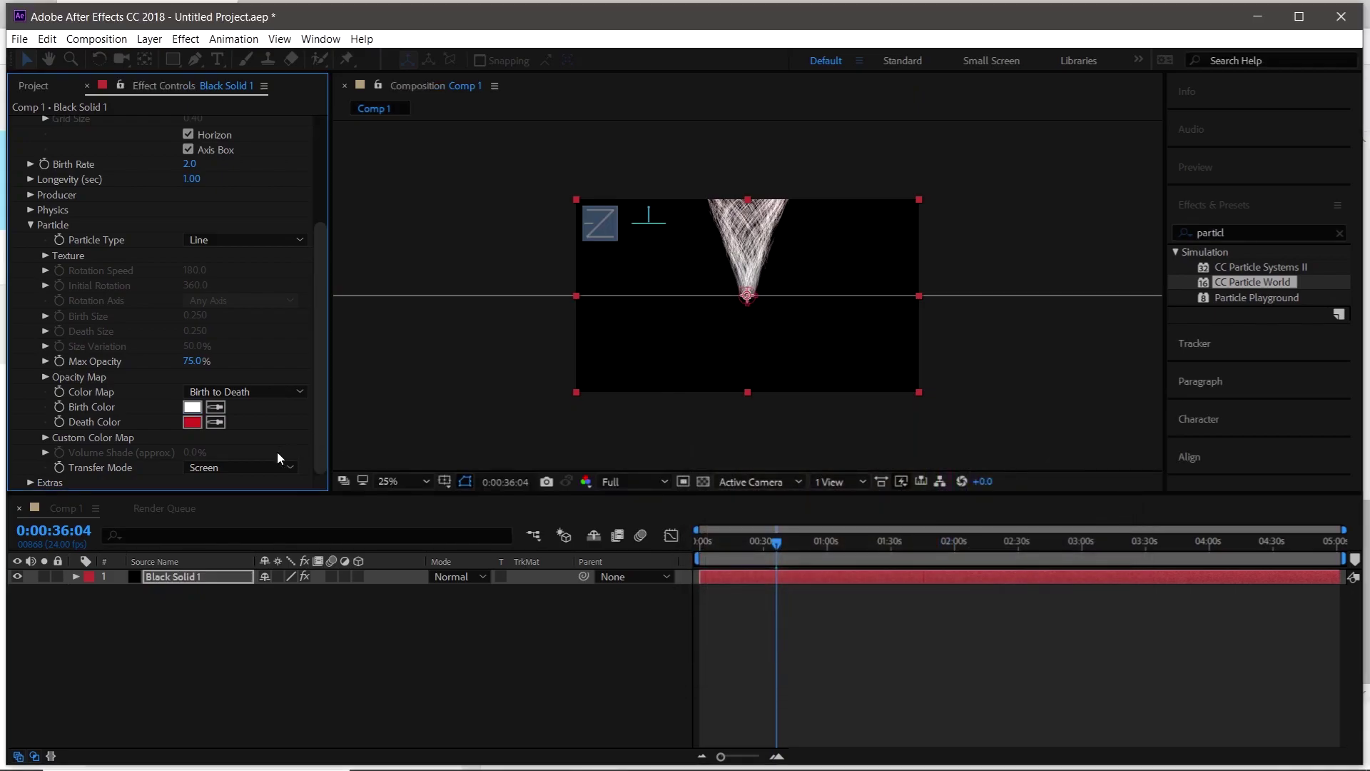
# Change the Death Color to a soft light blue.
pyautogui.click(193, 422)
pyautogui.click(947, 549)
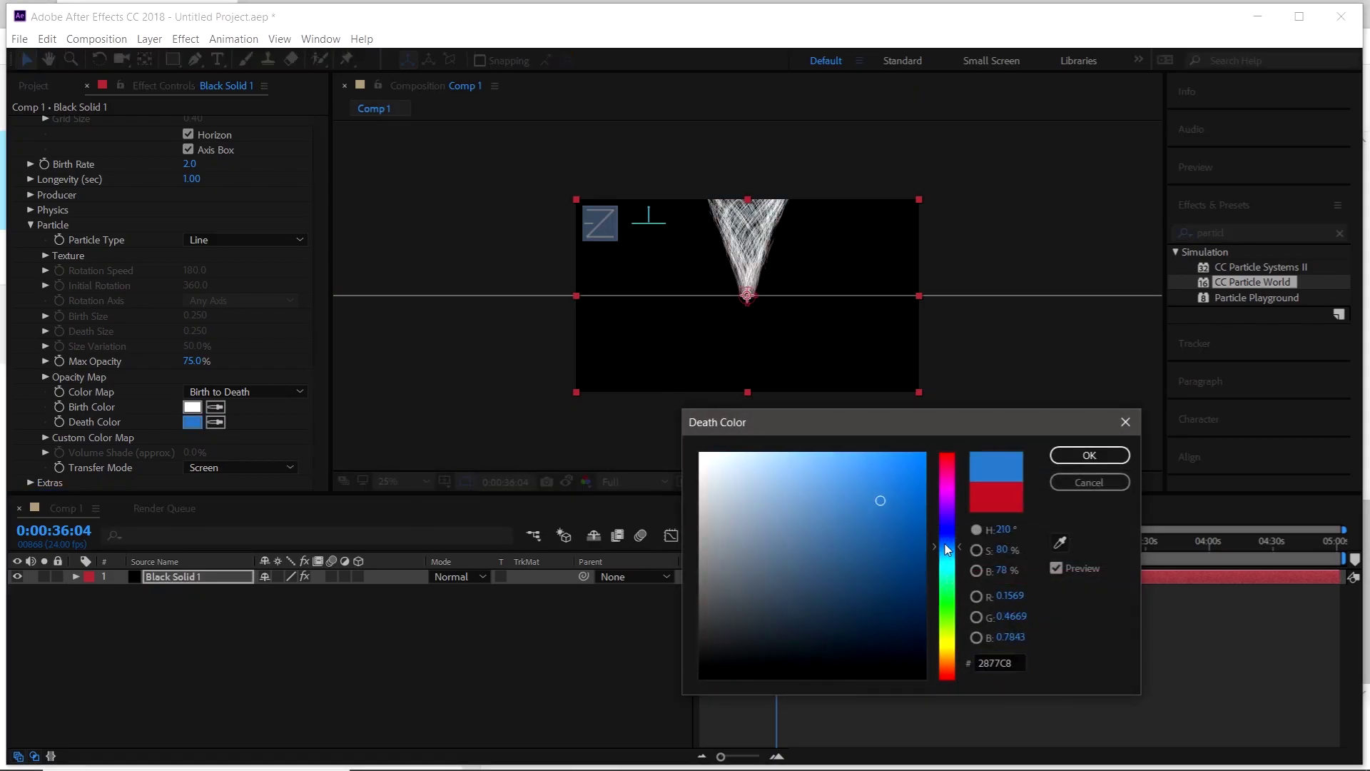
pyautogui.click(950, 555)
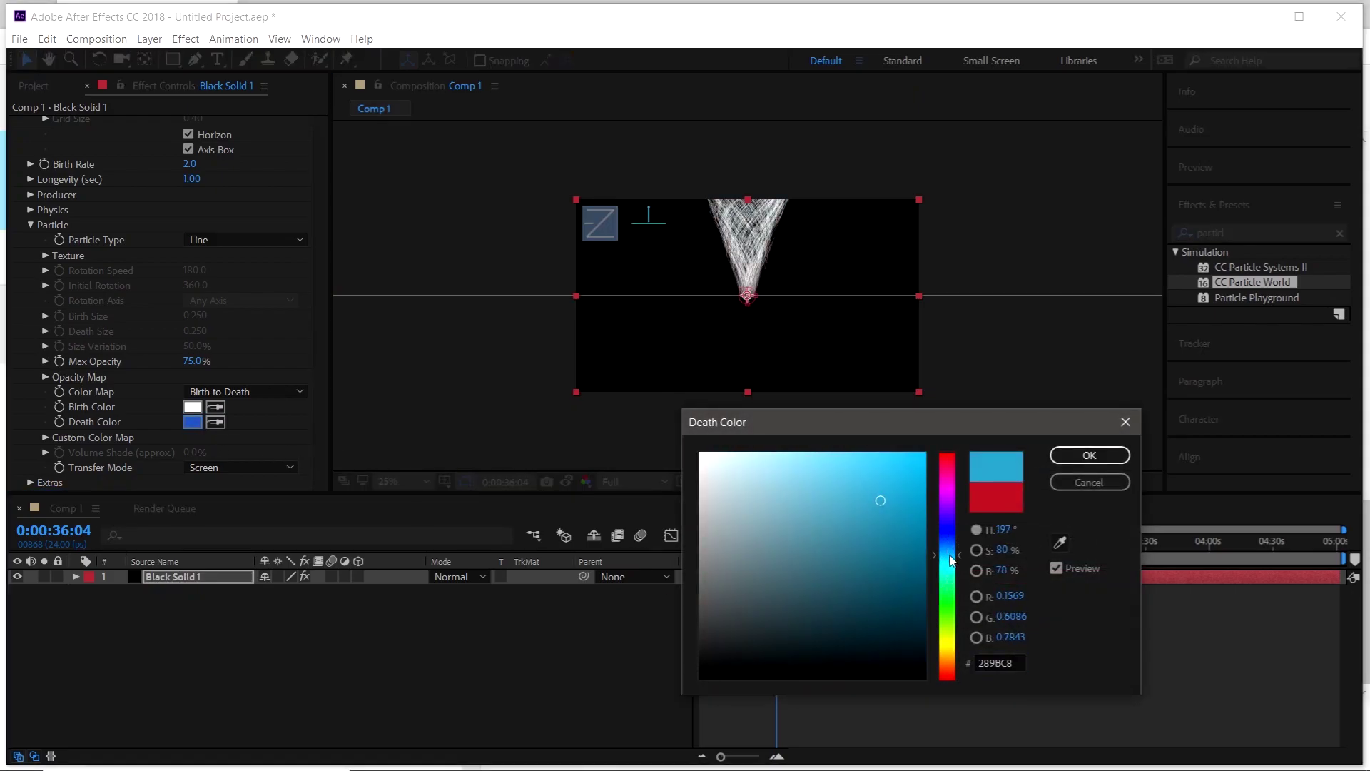
pyautogui.moveTo(951, 559); pyautogui.dragTo(950, 550)
pyautogui.click(896, 460)
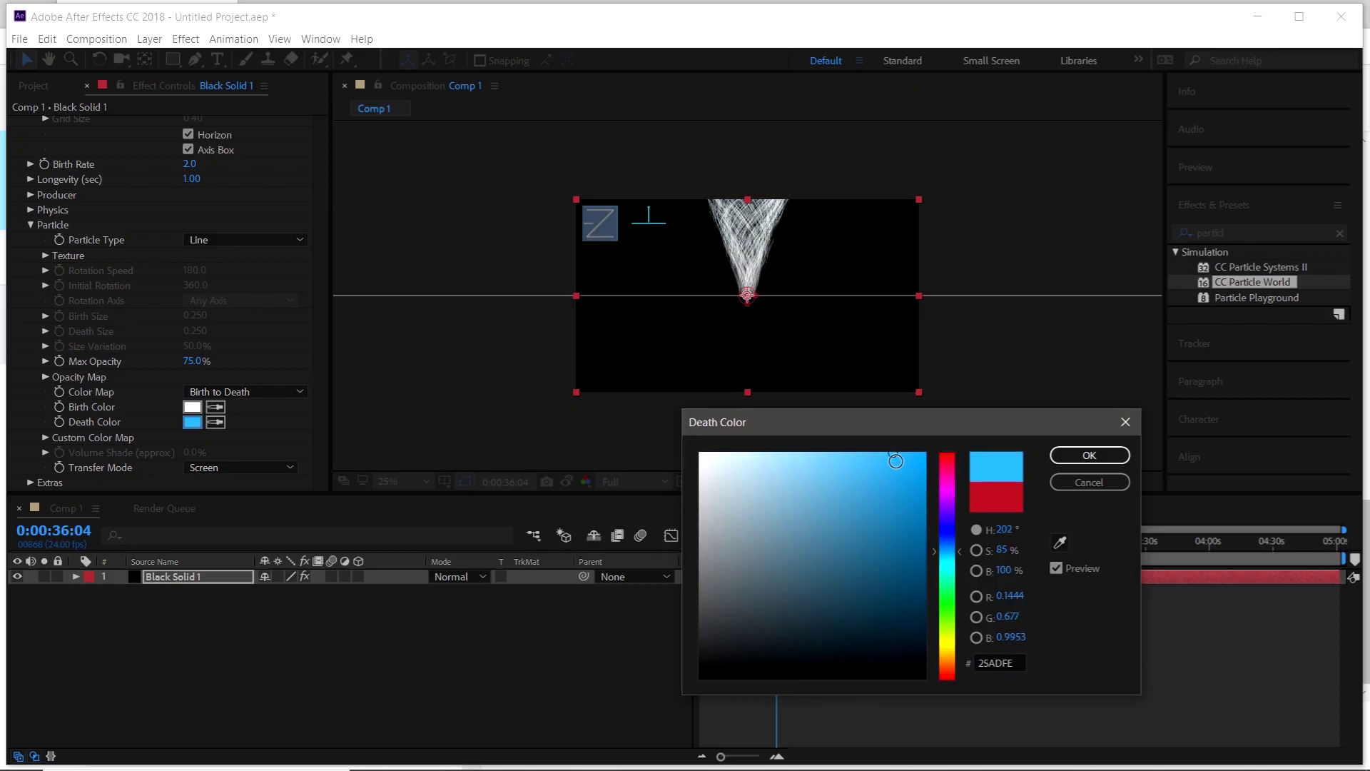
pyautogui.click(850, 465)
pyautogui.click(1054, 462)
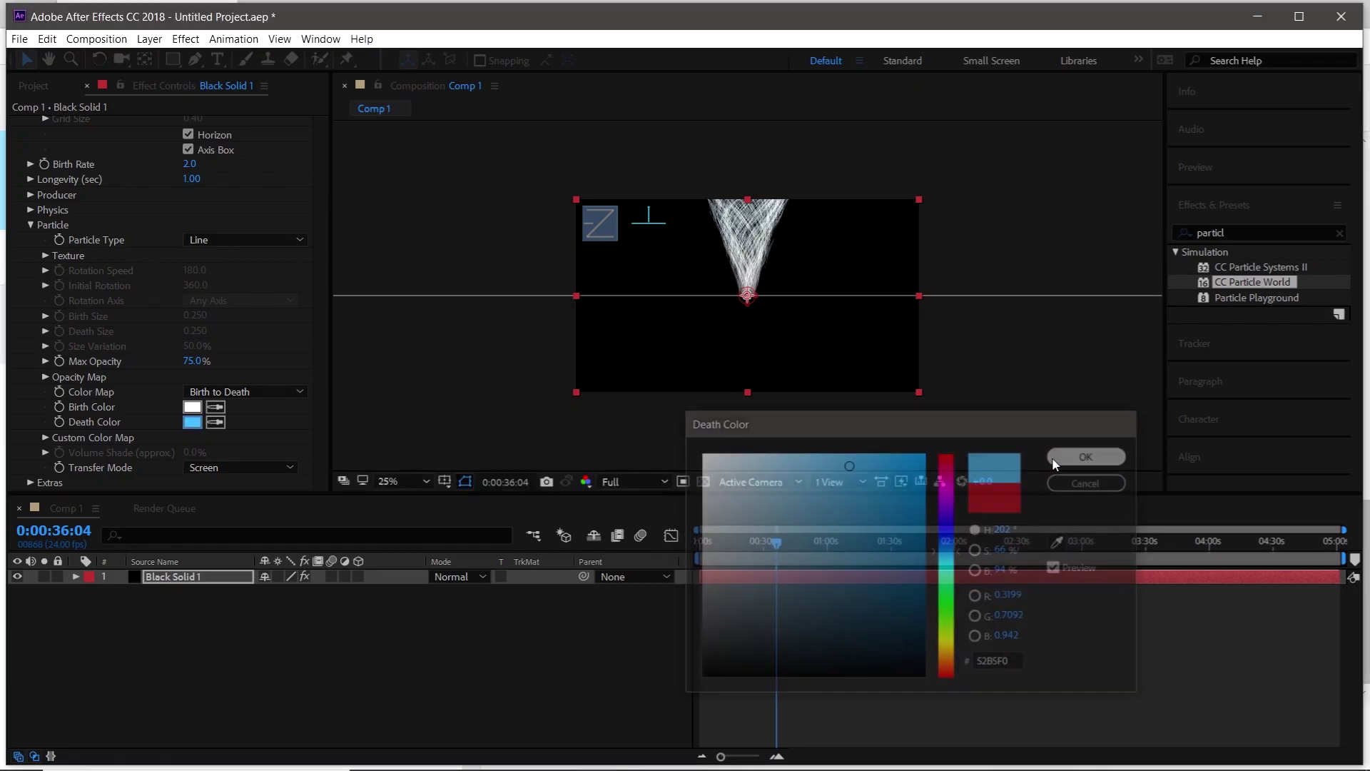
# Set the Birth Color to pale cyan 9EF3F6.
pyautogui.click(198, 411)
pyautogui.moveTo(946, 554); pyautogui.dragTo(950, 569)
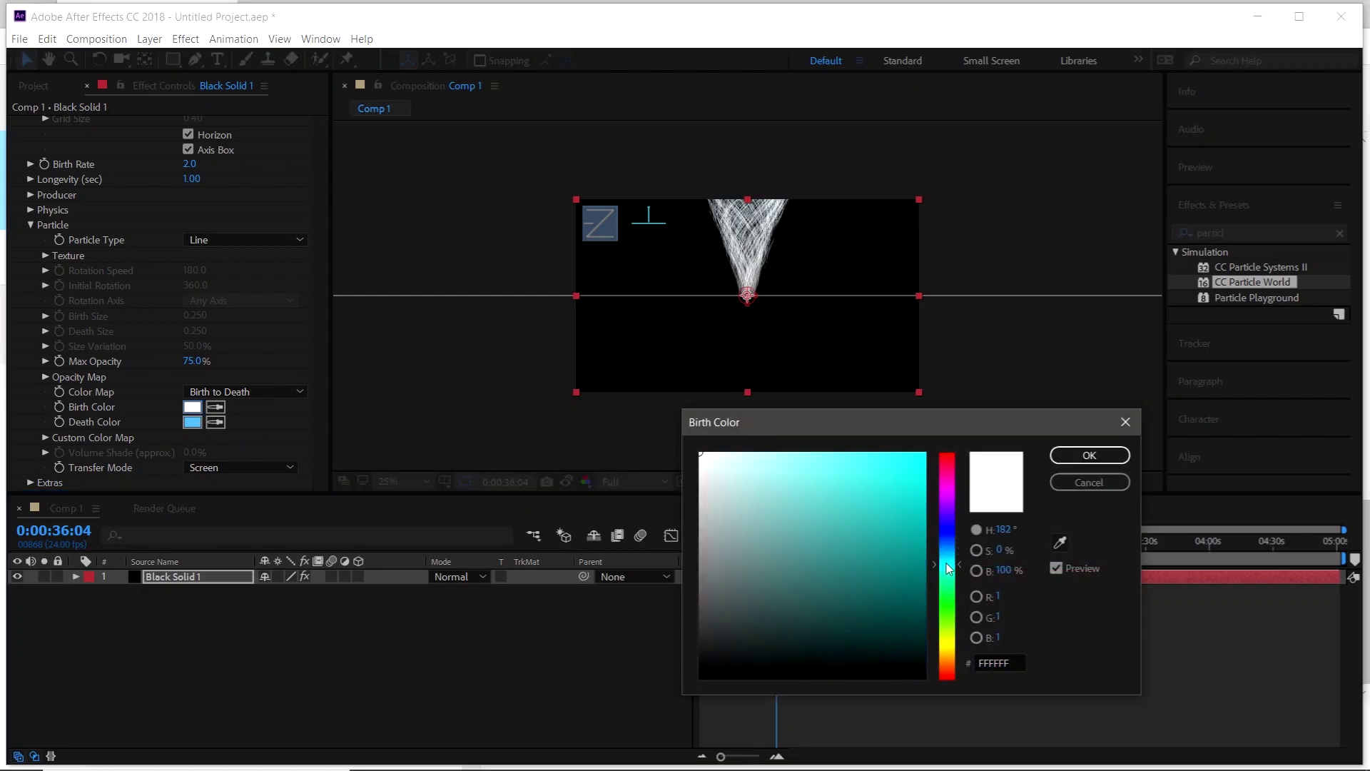
pyautogui.moveTo(825, 470); pyautogui.dragTo(779, 460)
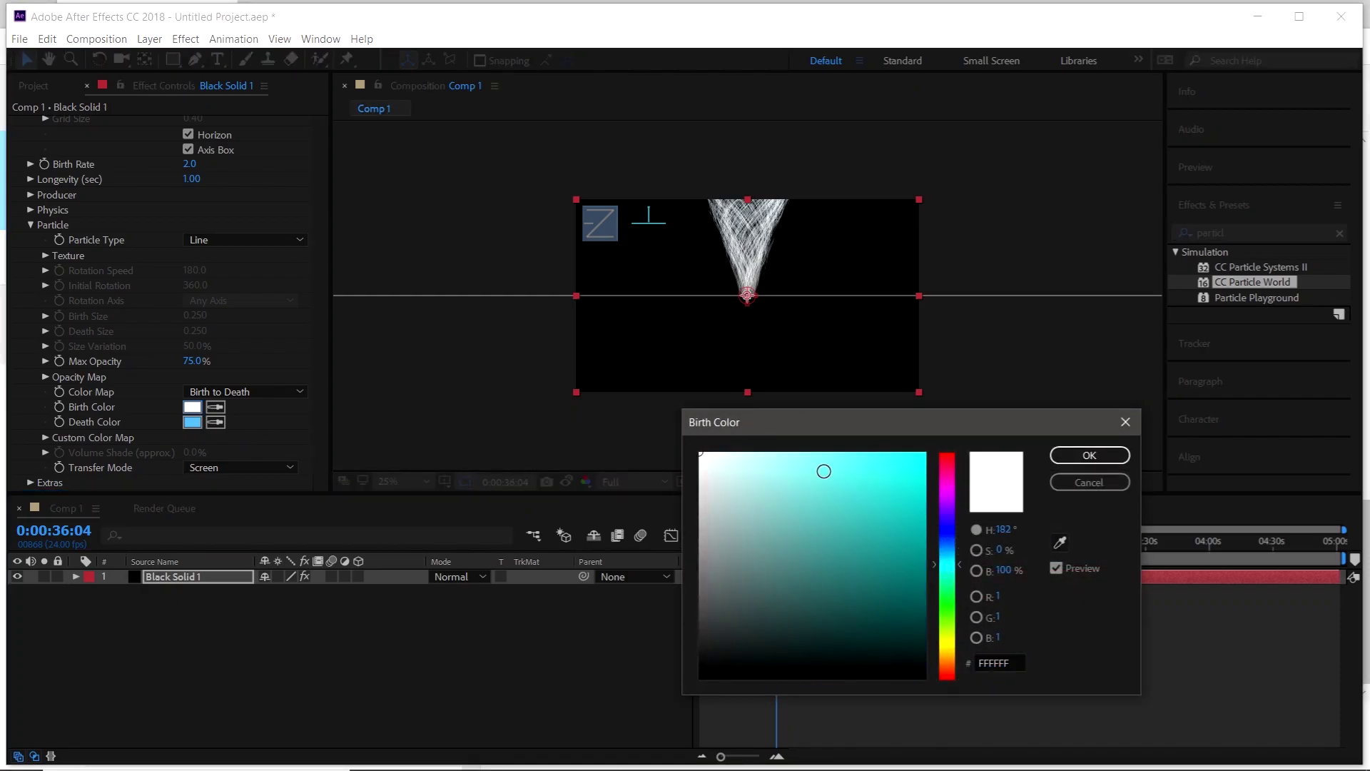
pyautogui.click(1082, 466)
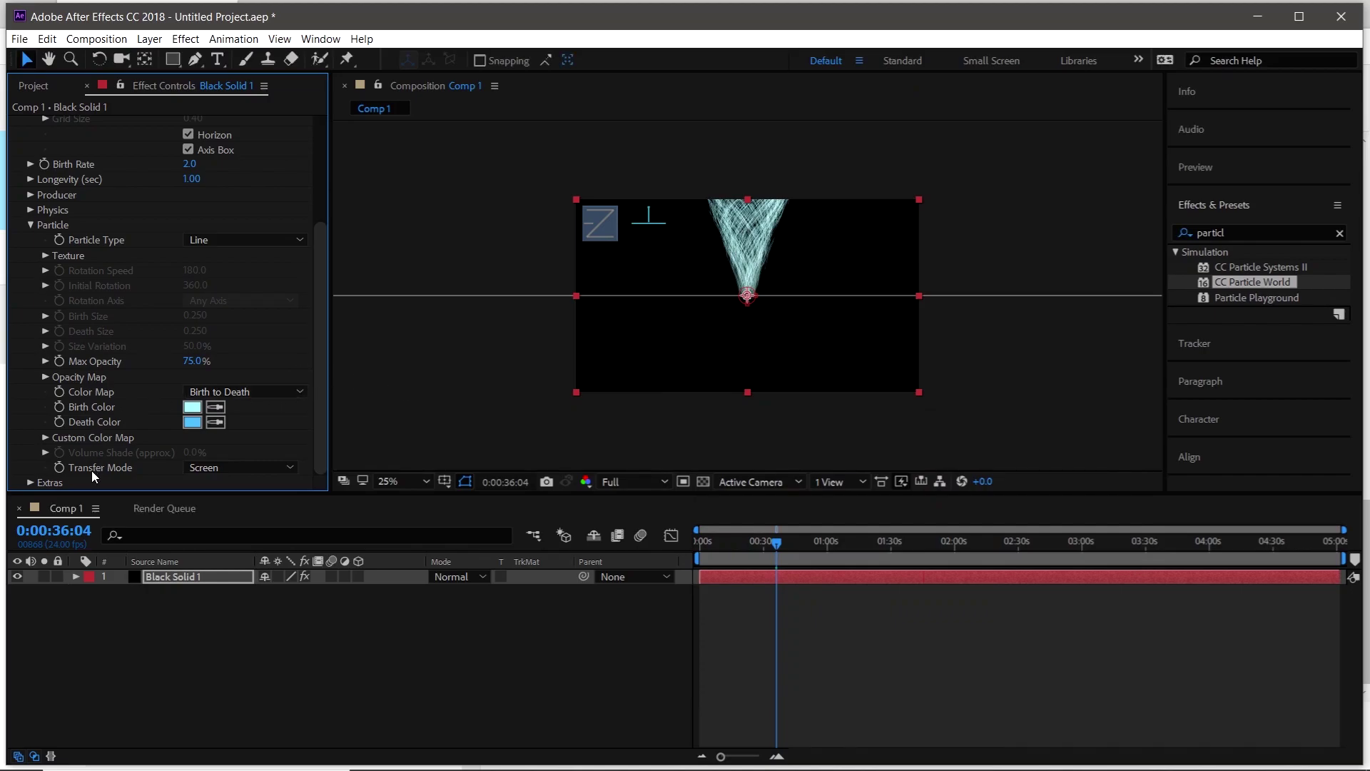
# Reveal Physics' Direction Axis and try tilting Axis X and Axis Y.
pyautogui.click(30, 210)
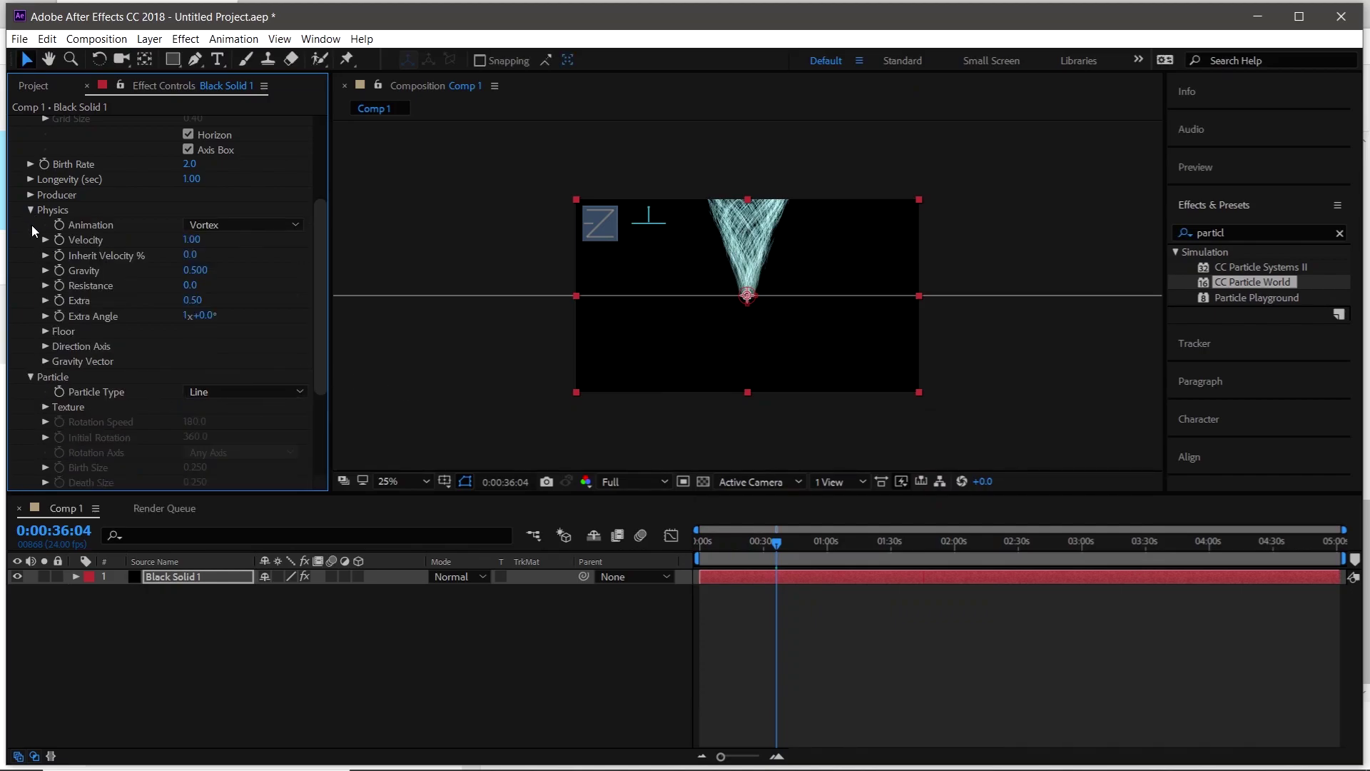
pyautogui.click(45, 345)
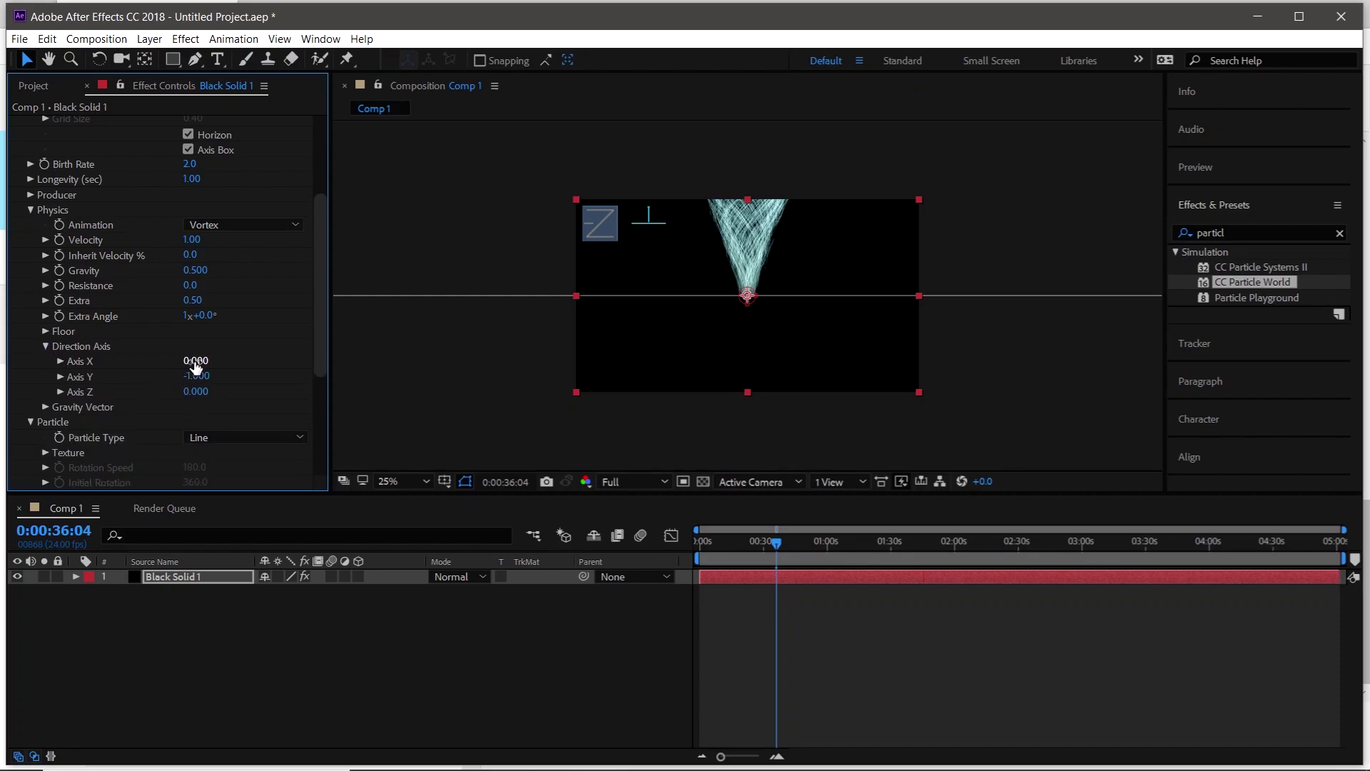
pyautogui.moveTo(195, 361)
pyautogui.mouseDown()
pyautogui.moveTo(207, 378)
pyautogui.moveTo(195, 395)
pyautogui.mouseUp()
pyautogui.moveTo(100, 422)
pyautogui.mouseDown()
pyautogui.moveTo(152, 424)
pyautogui.moveTo(132, 432)
pyautogui.mouseUp()
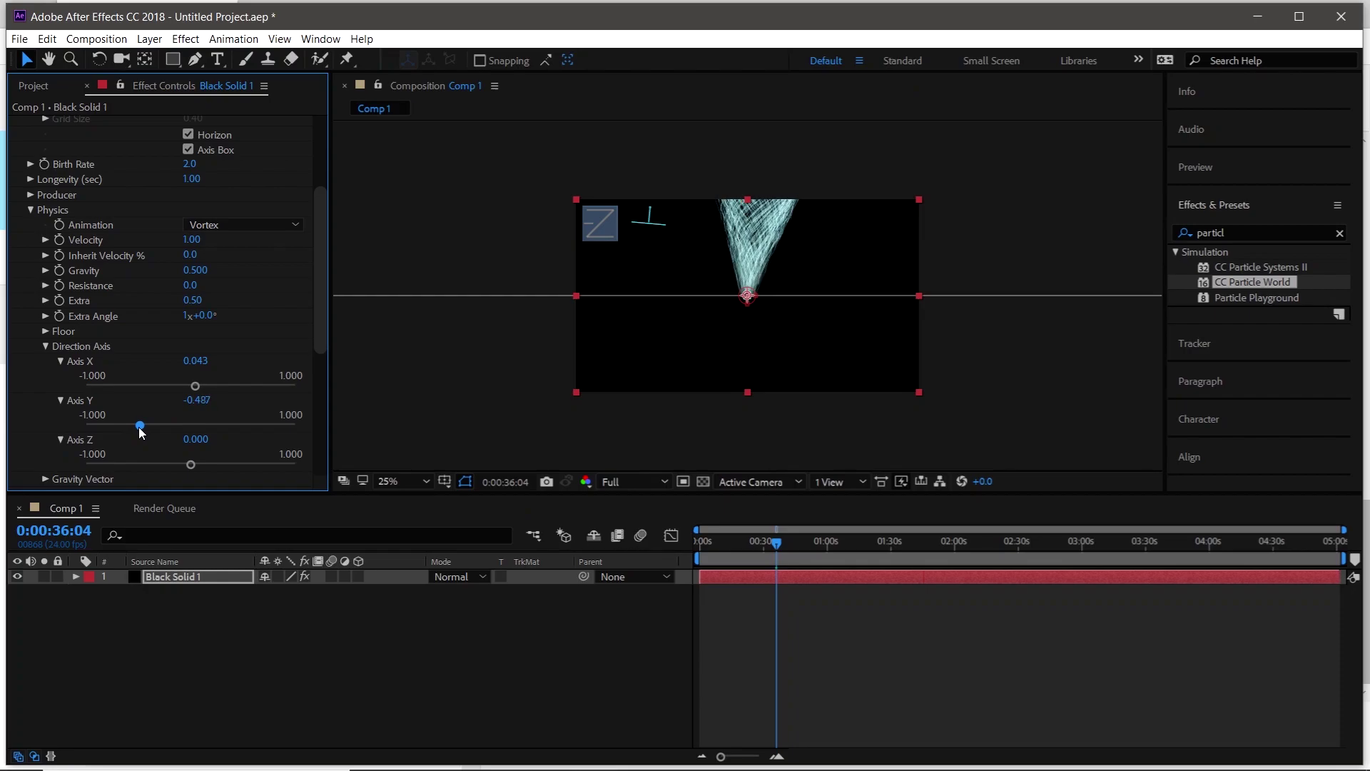
# Reset Axis X and Y, then set Axis Z to 1.000 and Axis Y to -0.231.
pyautogui.rightClick(92, 429)
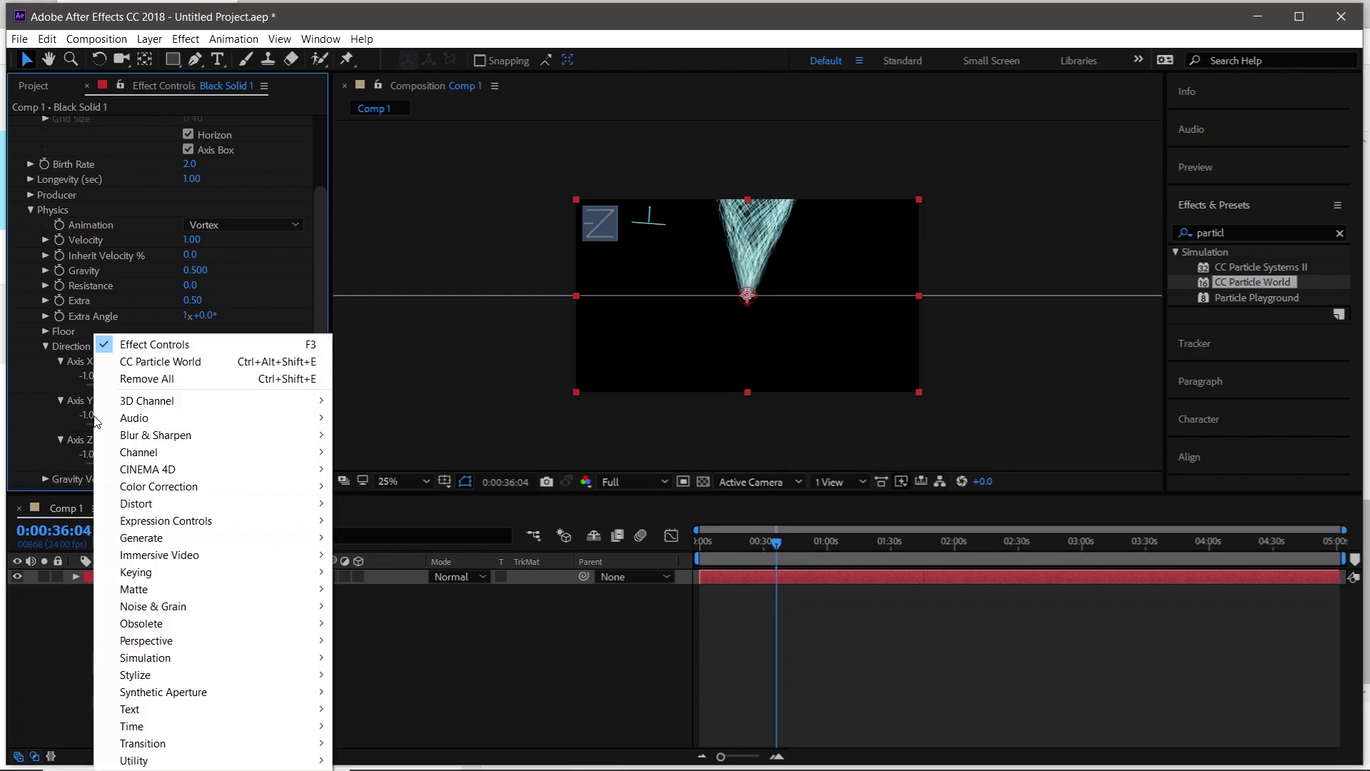
pyautogui.rightClick(76, 403)
pyautogui.click(183, 513)
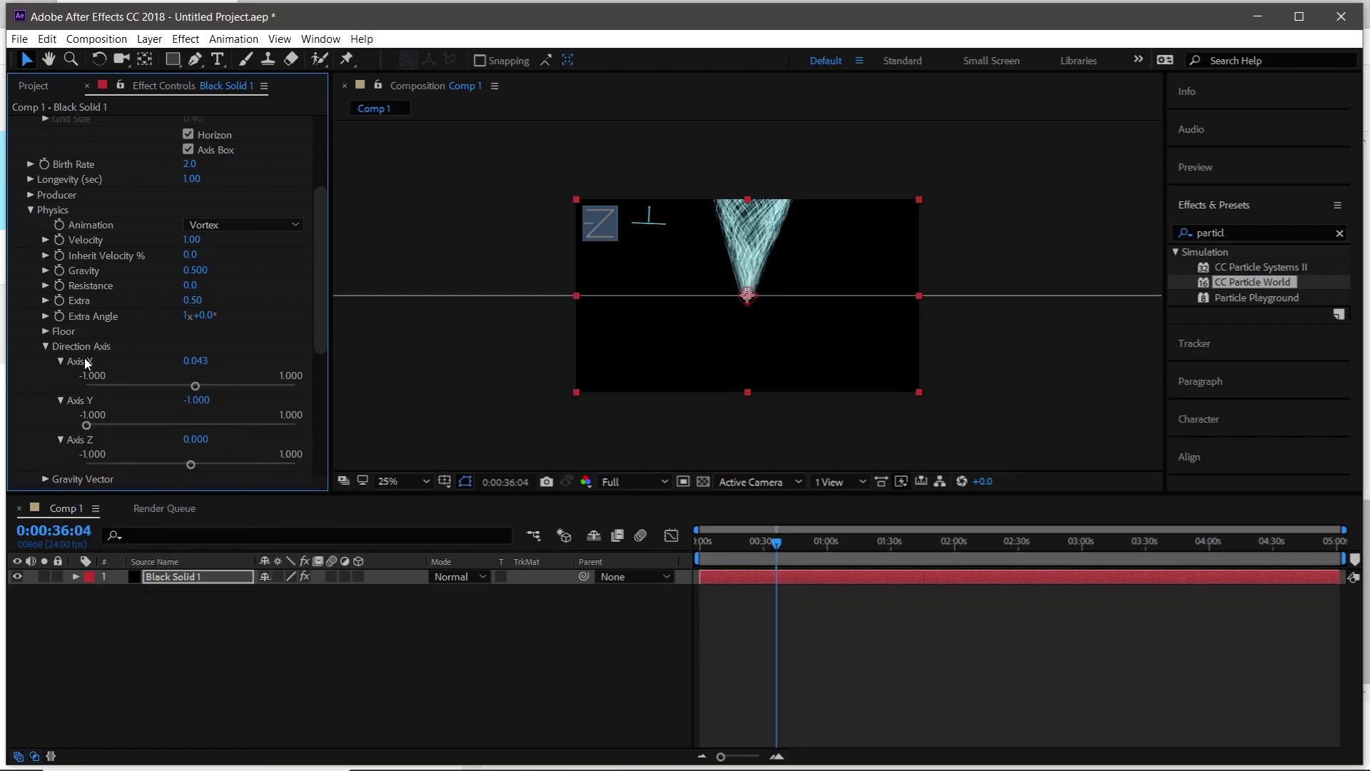
pyautogui.rightClick(83, 357)
pyautogui.click(182, 462)
pyautogui.moveTo(189, 464); pyautogui.dragTo(55, 477)
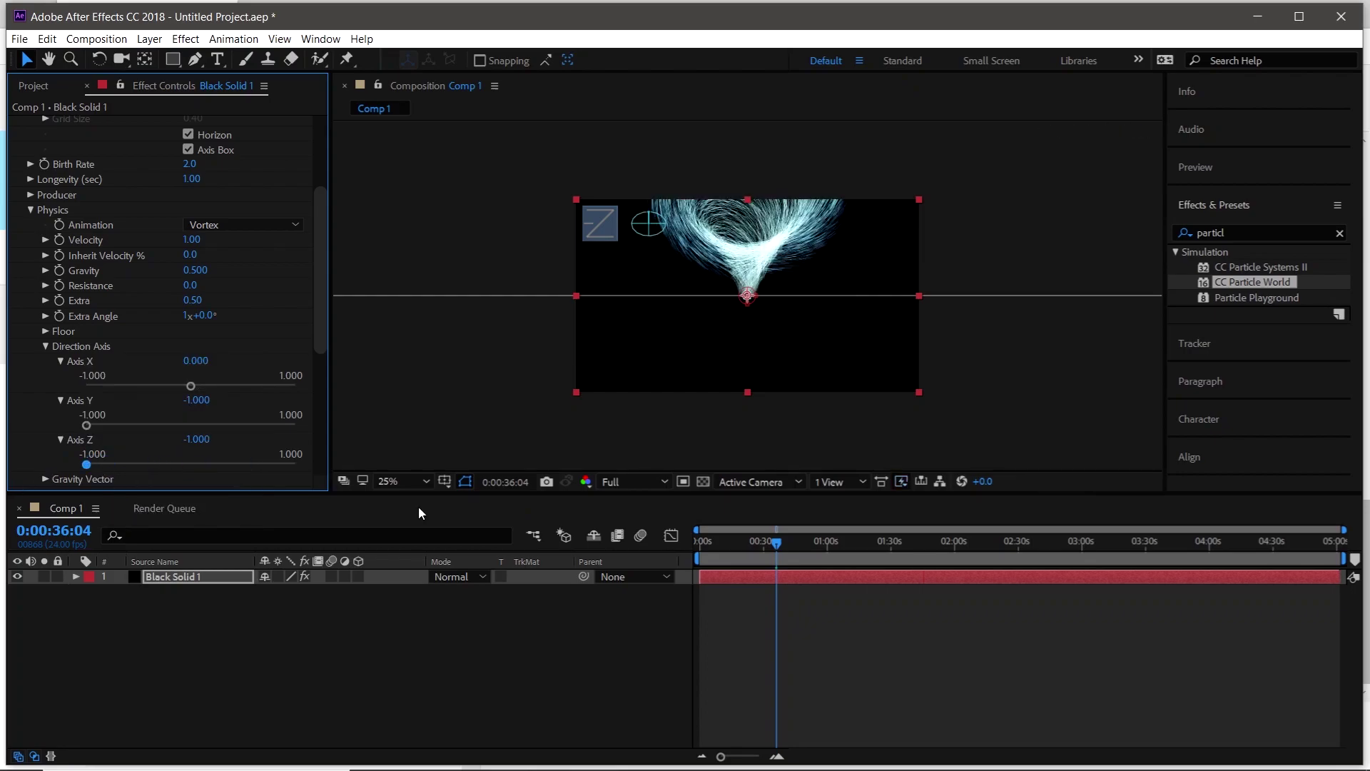
pyautogui.moveTo(86, 465)
pyautogui.mouseDown()
pyautogui.moveTo(298, 465)
pyautogui.moveTo(288, 462)
pyautogui.mouseUp()
pyautogui.moveTo(121, 425)
pyautogui.mouseDown()
pyautogui.moveTo(175, 425)
pyautogui.moveTo(157, 425)
pyautogui.moveTo(195, 388)
pyautogui.moveTo(167, 426)
pyautogui.mouseUp()
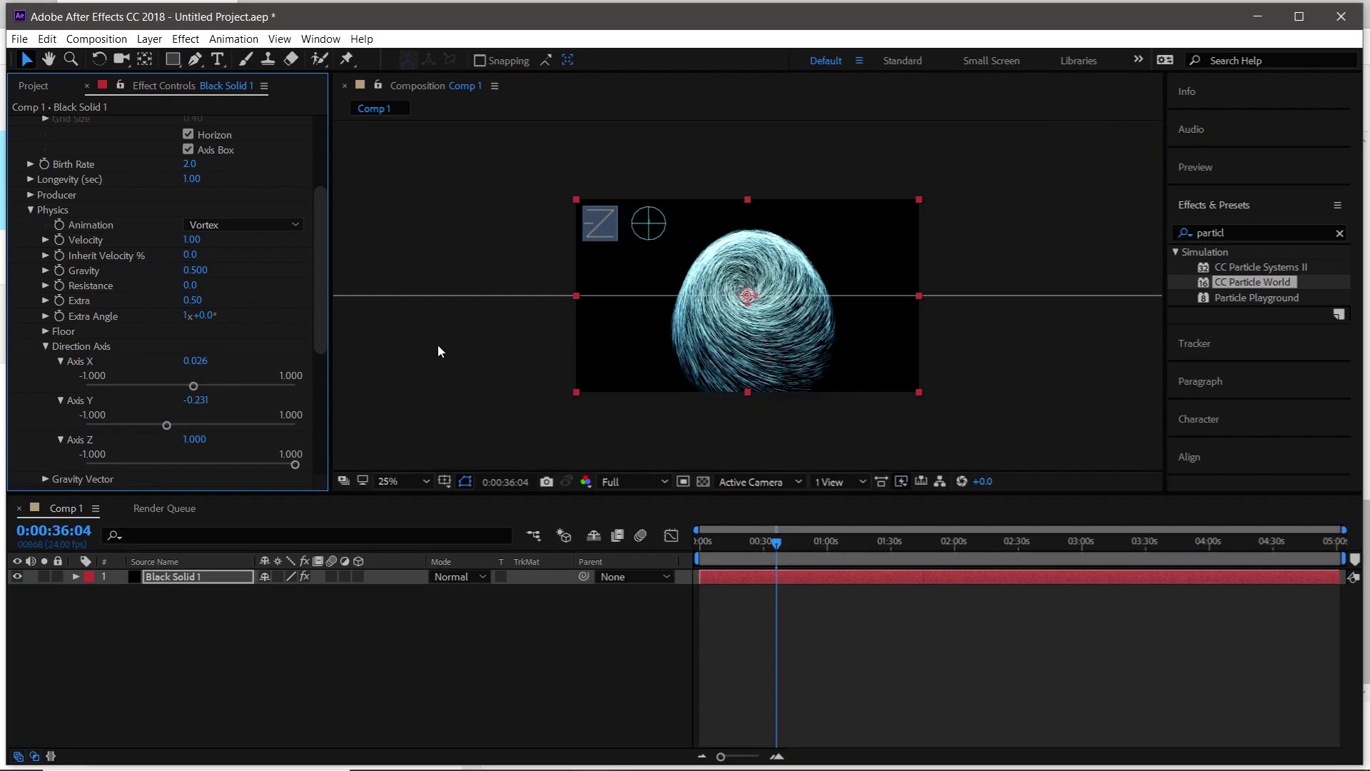
# Lower Gravity from 0.500 to 0.120 and nudge Axis Y to -0.085.
pyautogui.moveTo(193, 270); pyautogui.dragTo(168, 269)
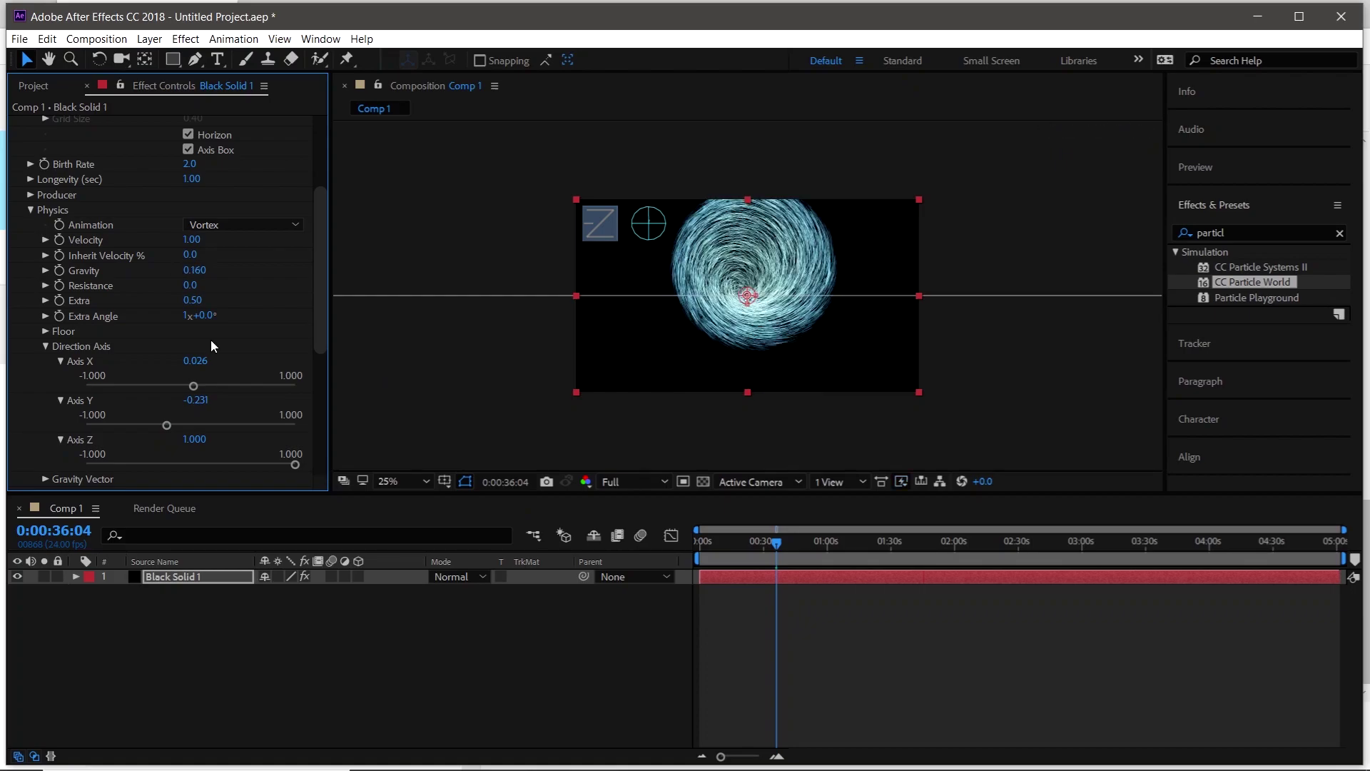
pyautogui.moveTo(167, 426); pyautogui.dragTo(183, 426)
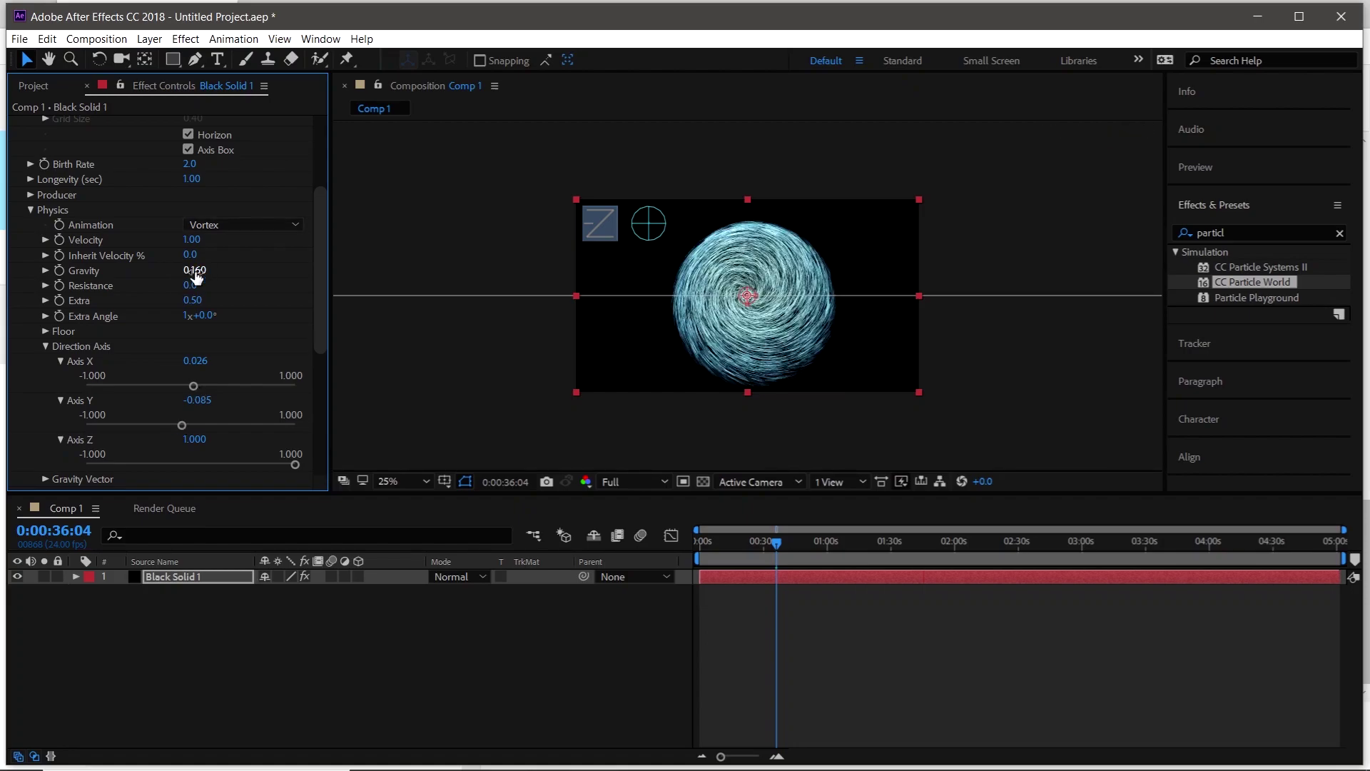
pyautogui.moveTo(195, 270); pyautogui.dragTo(194, 272)
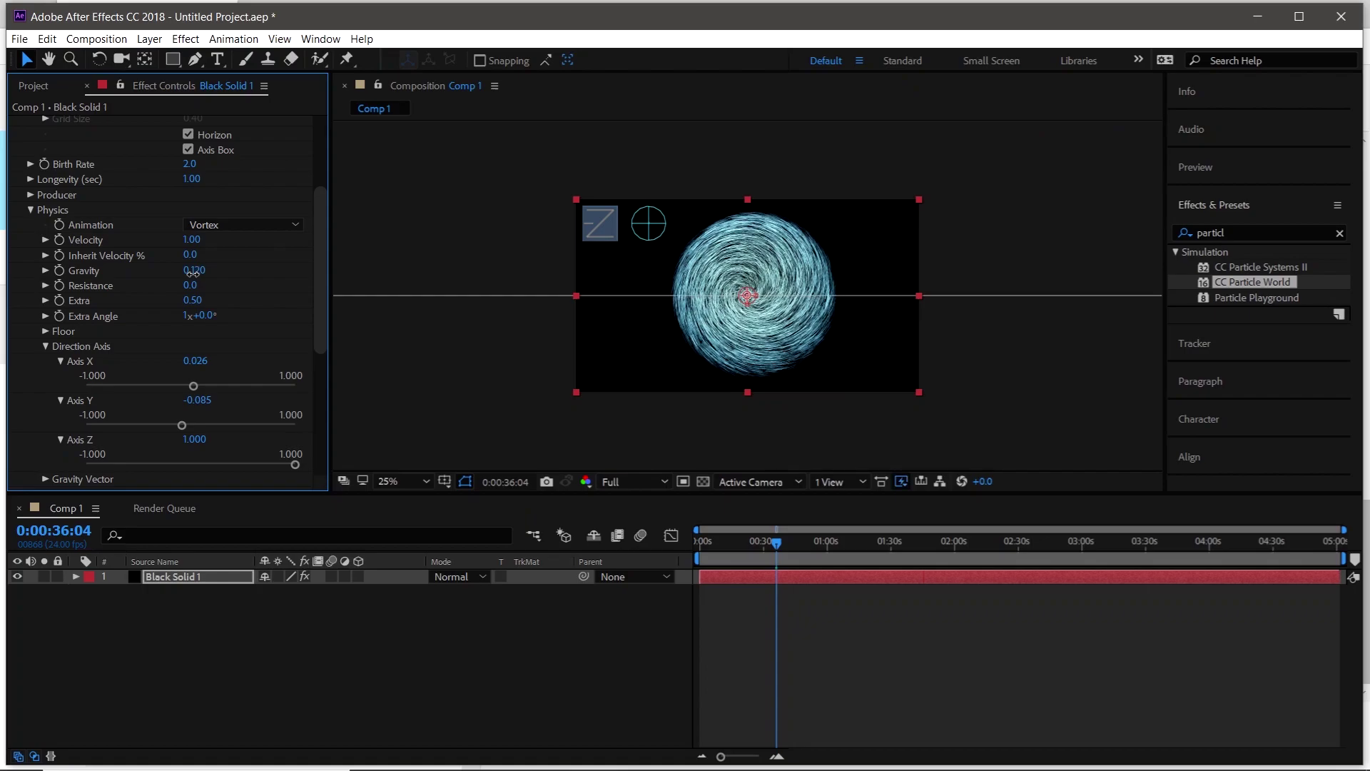
# Set Birth Rate to 6.1 and Longevity to 0.81 sec for a denser swirl.
pyautogui.scroll(2, 165, 181)
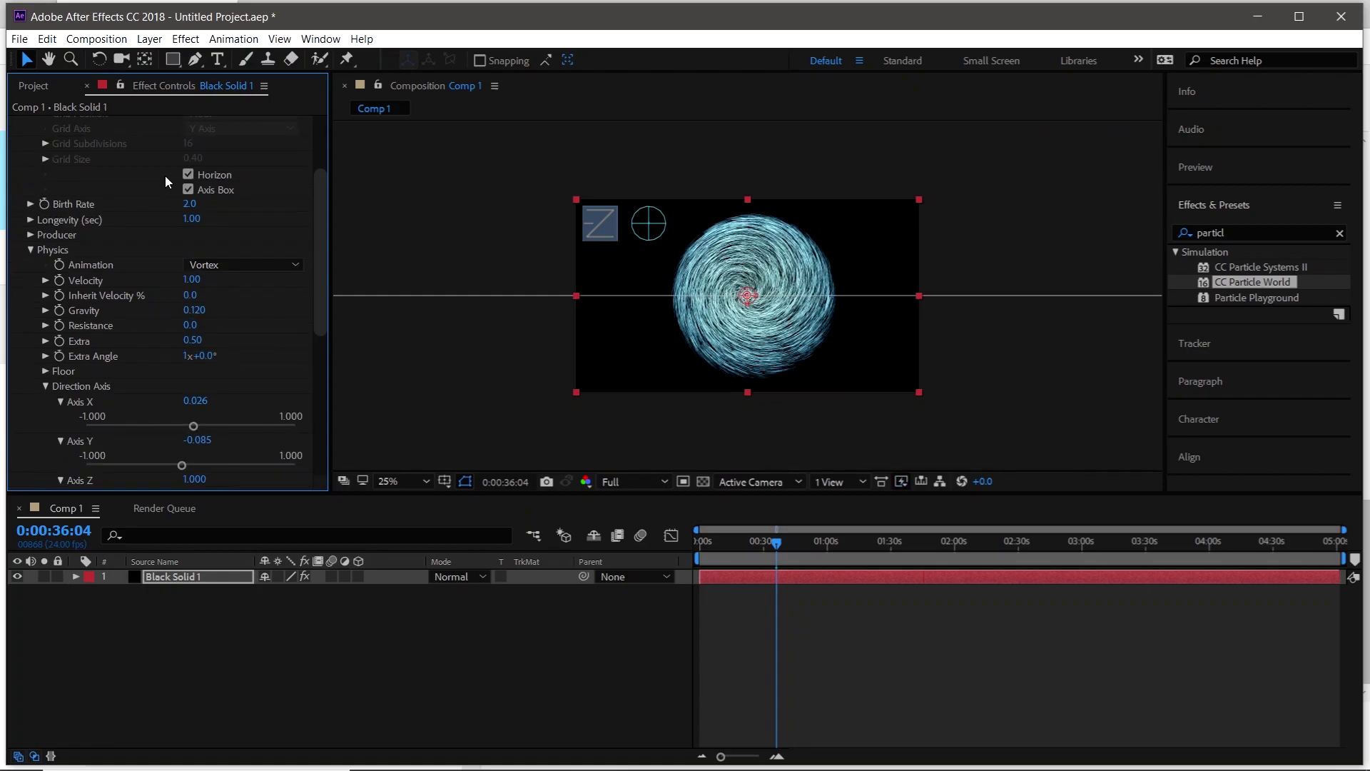
pyautogui.scroll(5, 178, 183)
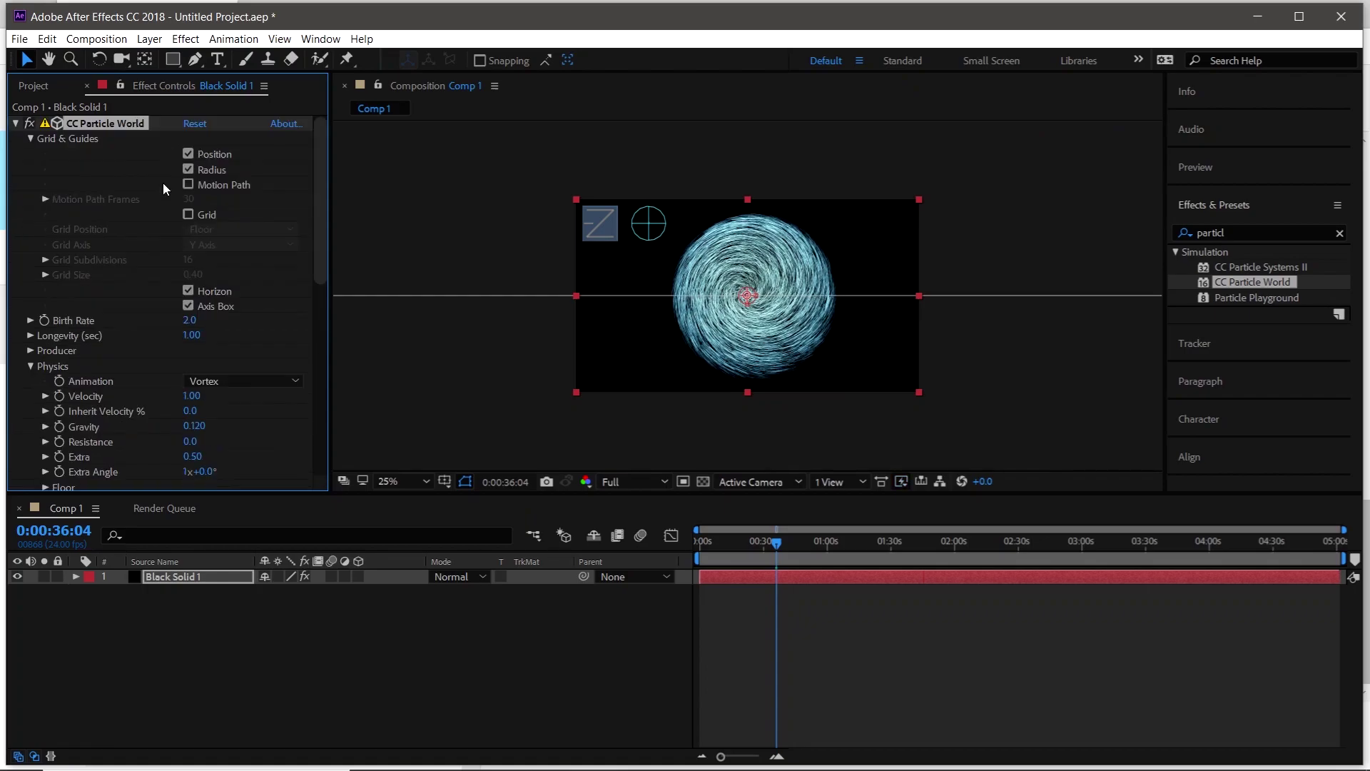
pyautogui.click(31, 139)
pyautogui.click(31, 153)
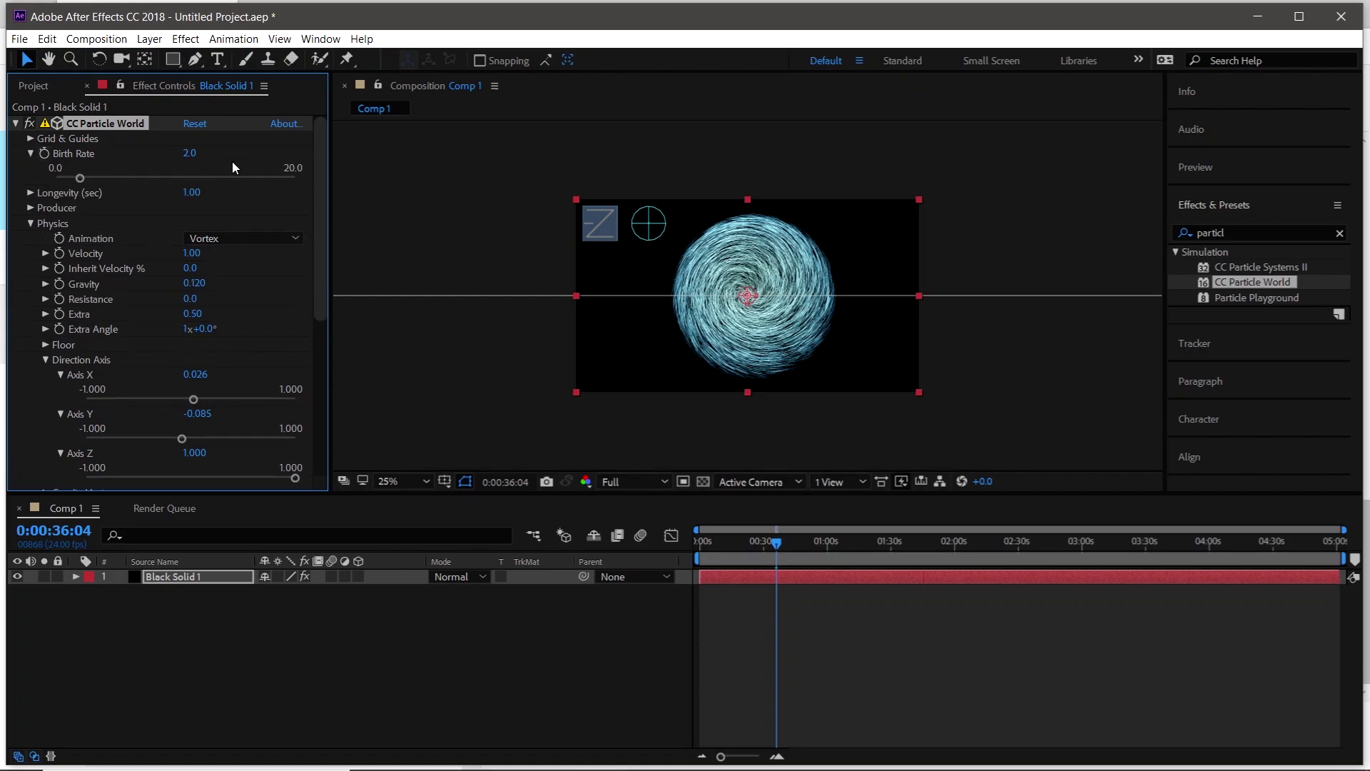
pyautogui.click(123, 177)
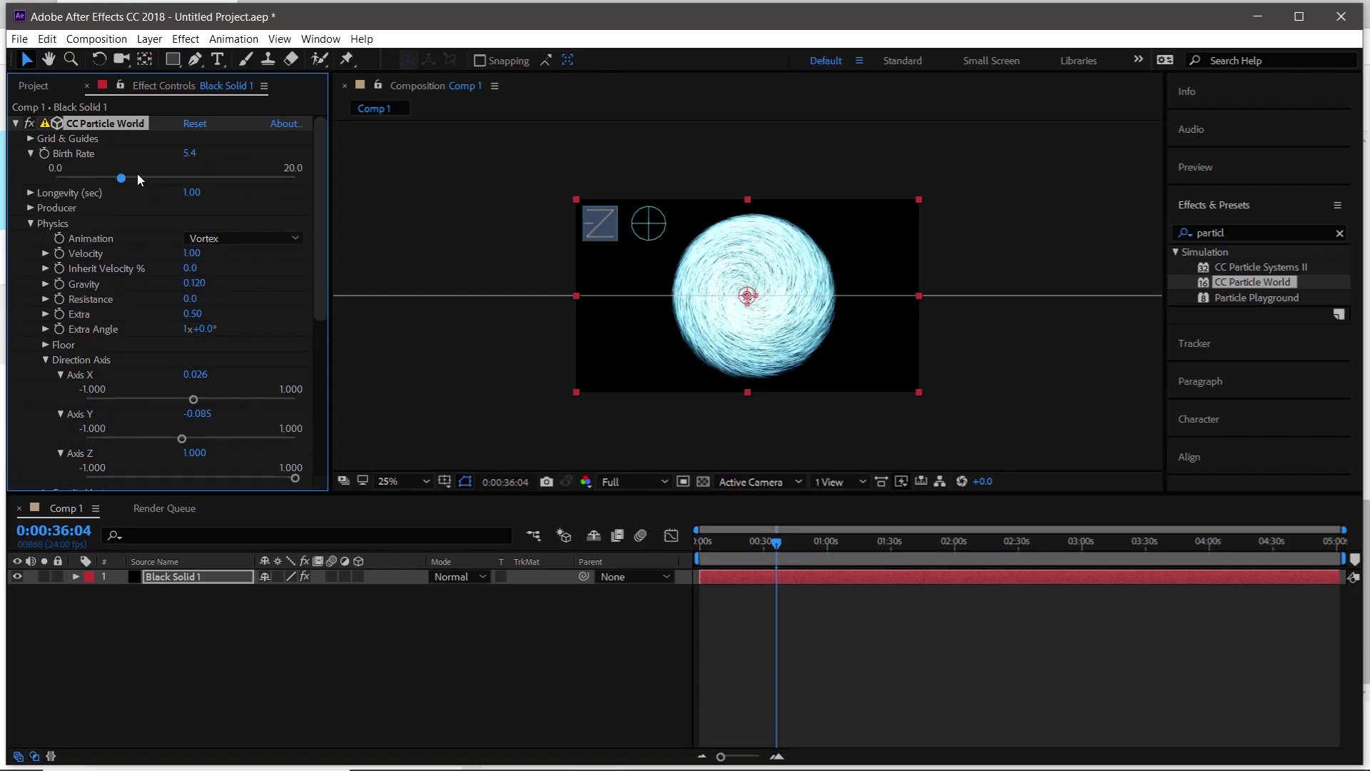
pyautogui.click(32, 193)
pyautogui.moveTo(93, 216); pyautogui.dragTo(79, 216)
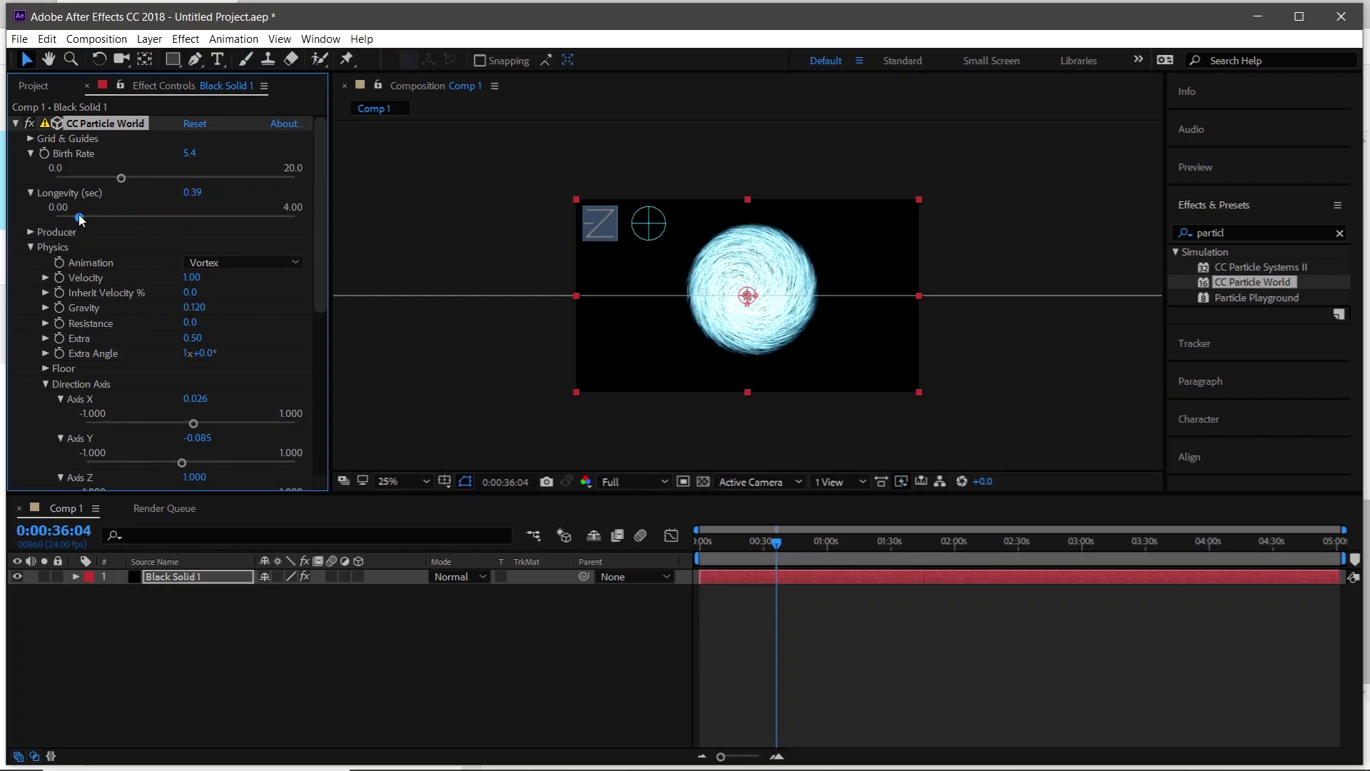
pyautogui.click(125, 218)
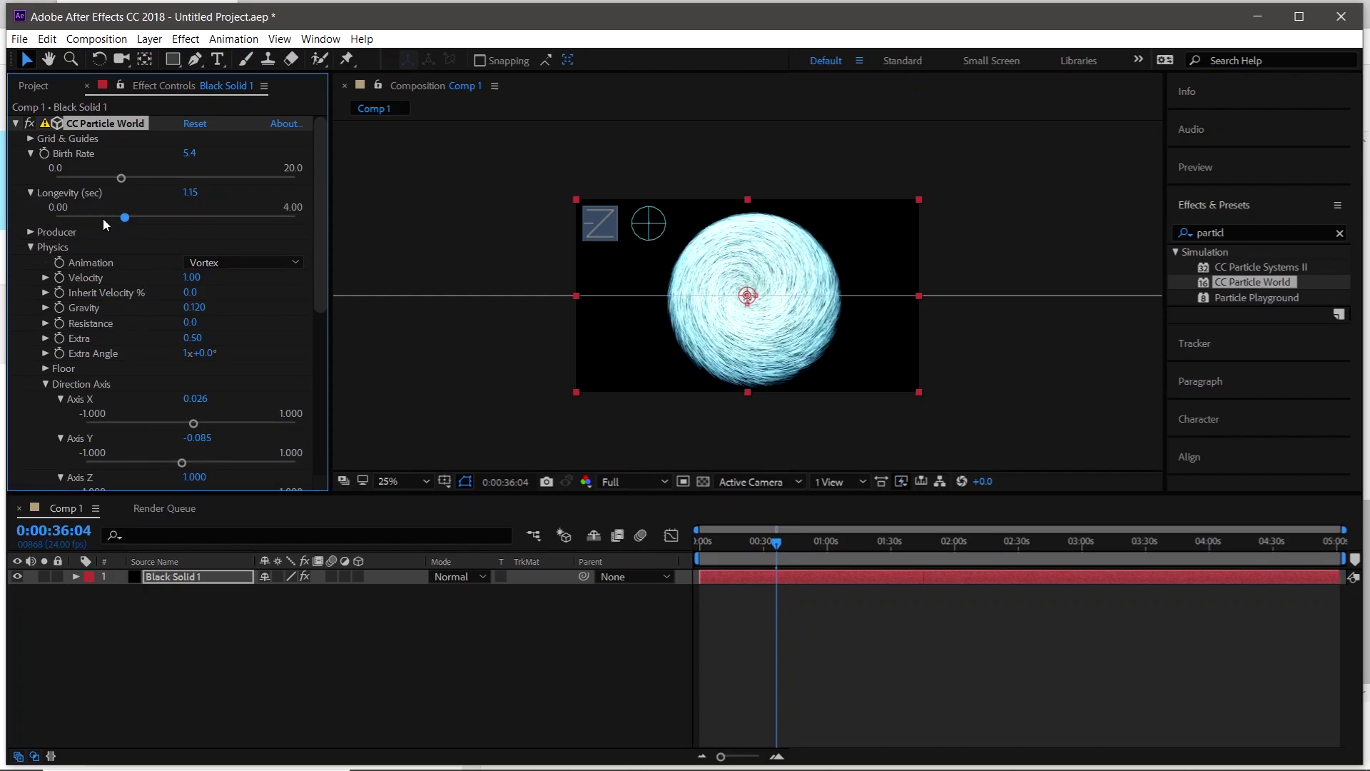
pyautogui.click(104, 216)
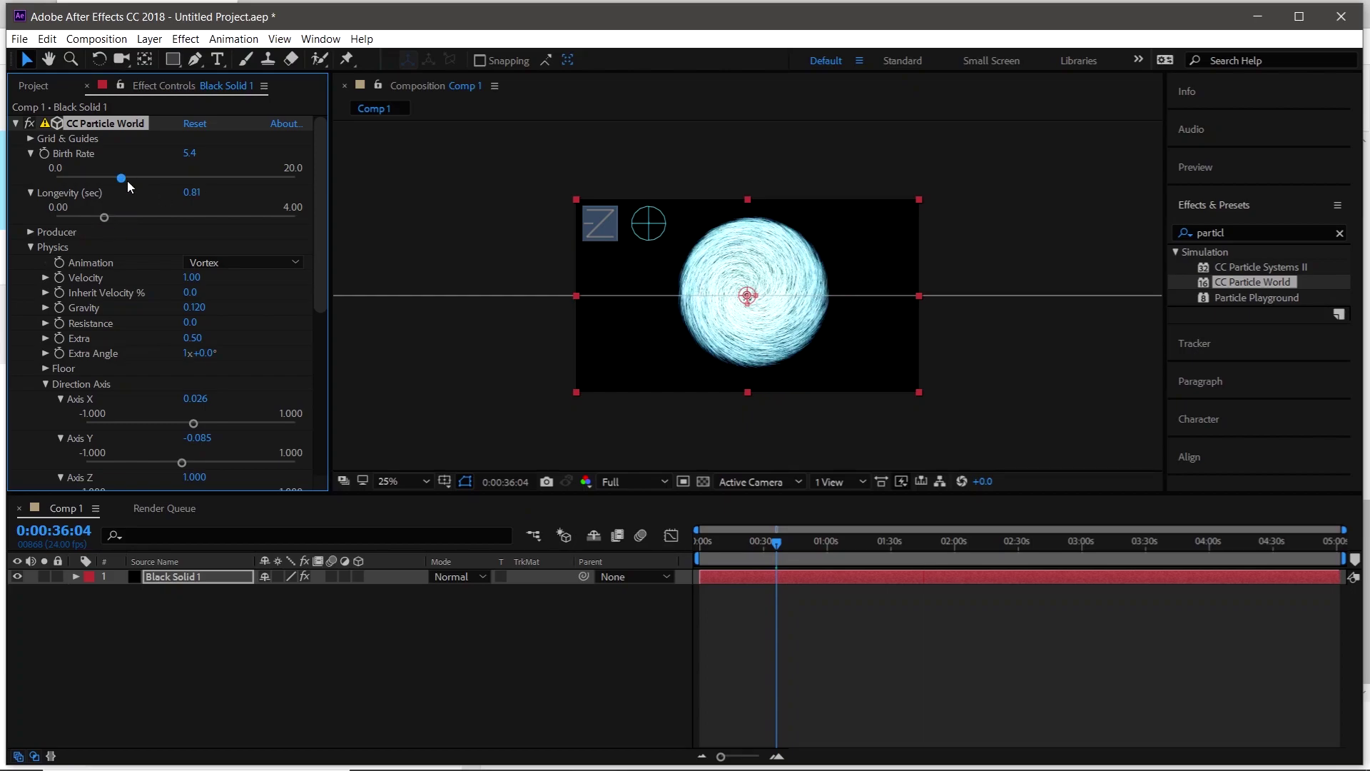
pyautogui.moveTo(112, 178); pyautogui.dragTo(132, 179)
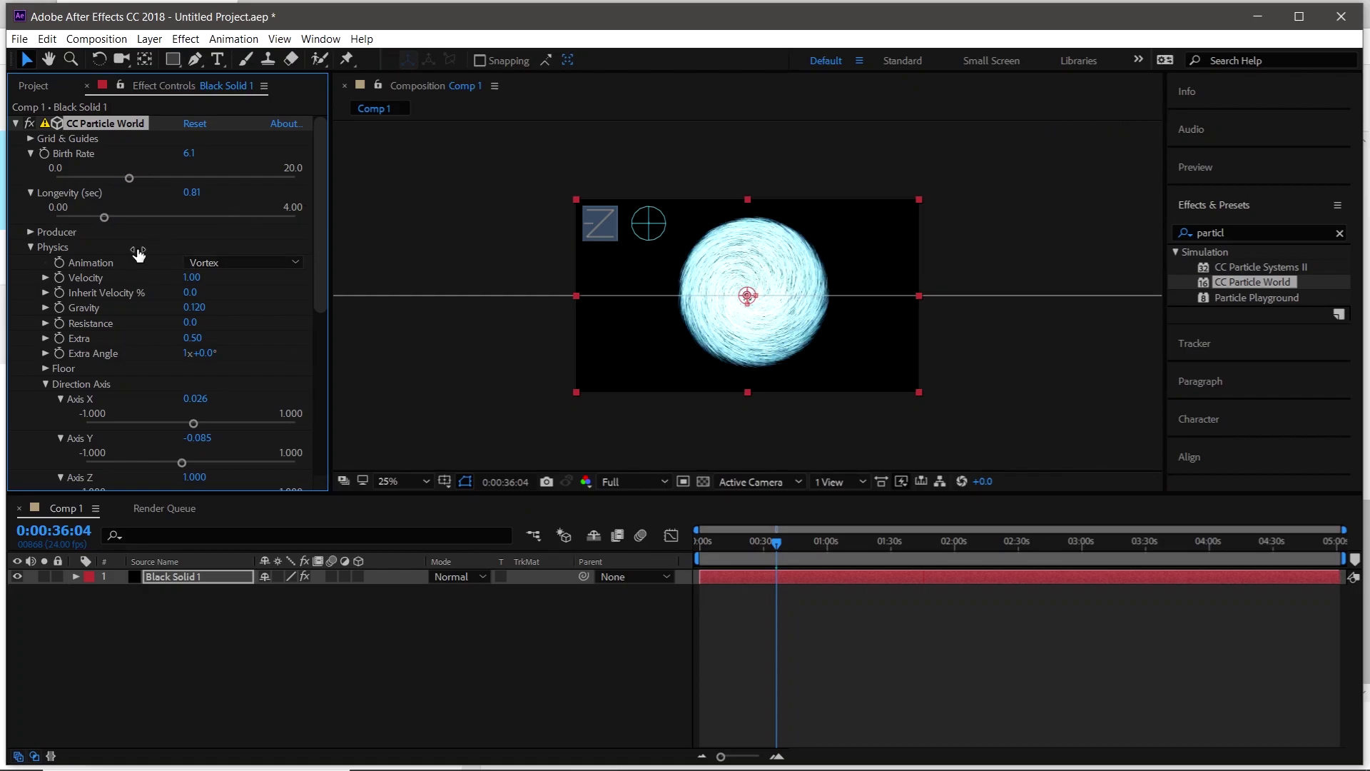
# Collapse the CC Particle World property groups in Effect Controls.
pyautogui.click(32, 153)
pyautogui.click(31, 169)
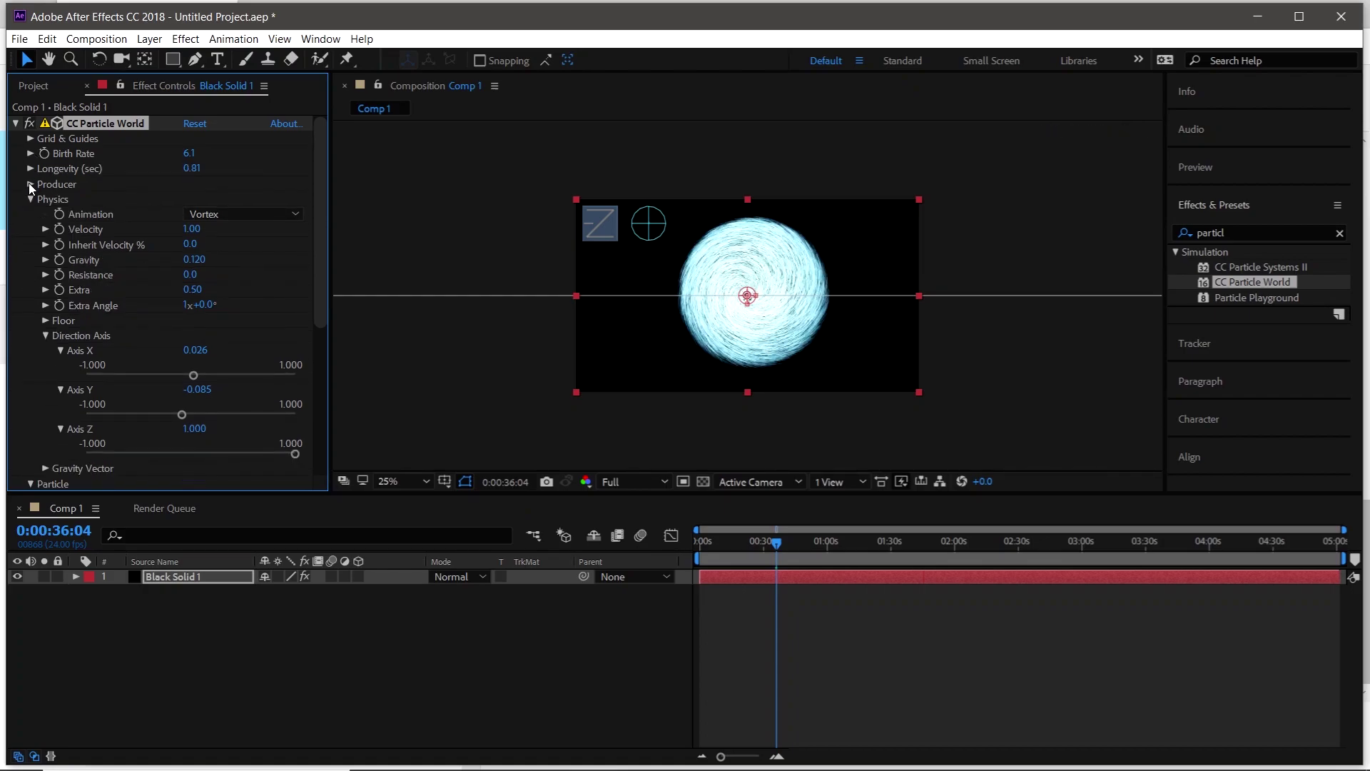
pyautogui.click(30, 184)
pyautogui.click(30, 184)
pyautogui.click(31, 199)
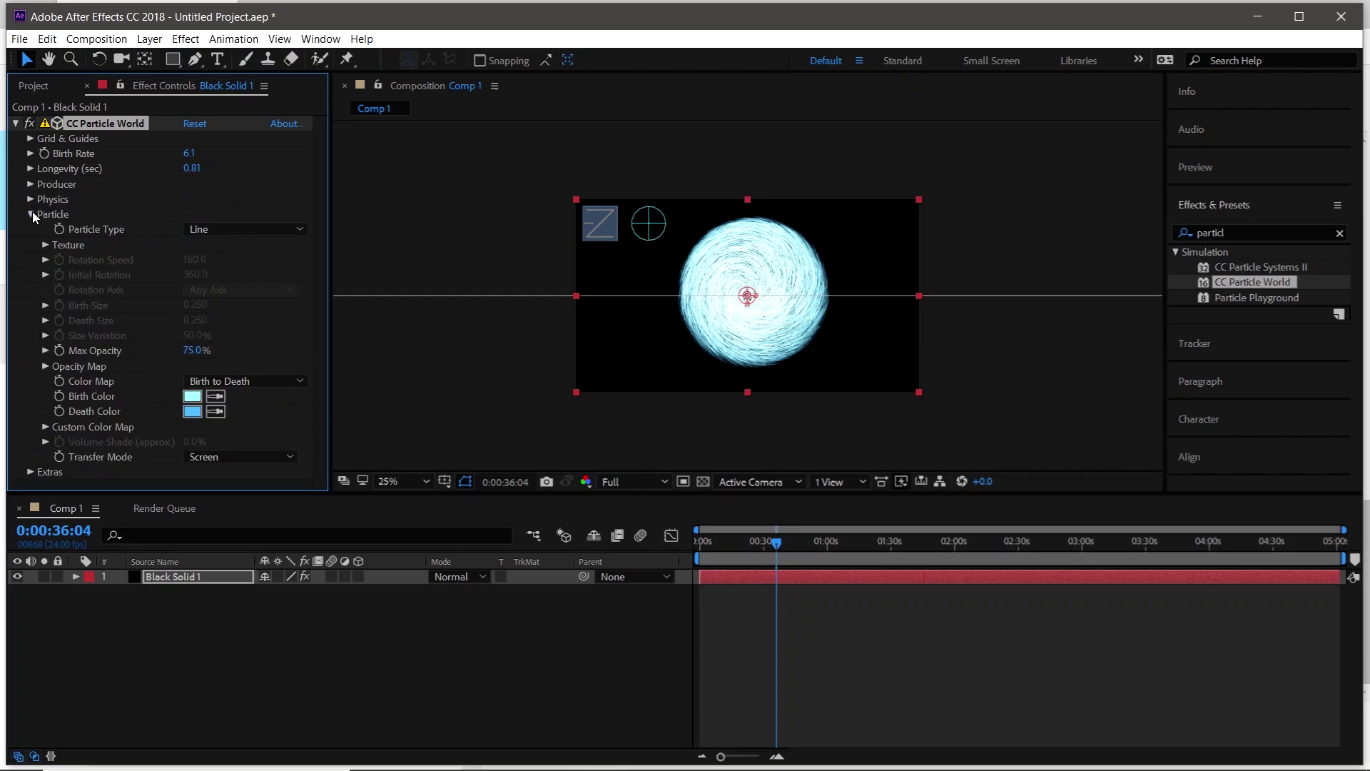
pyautogui.click(31, 214)
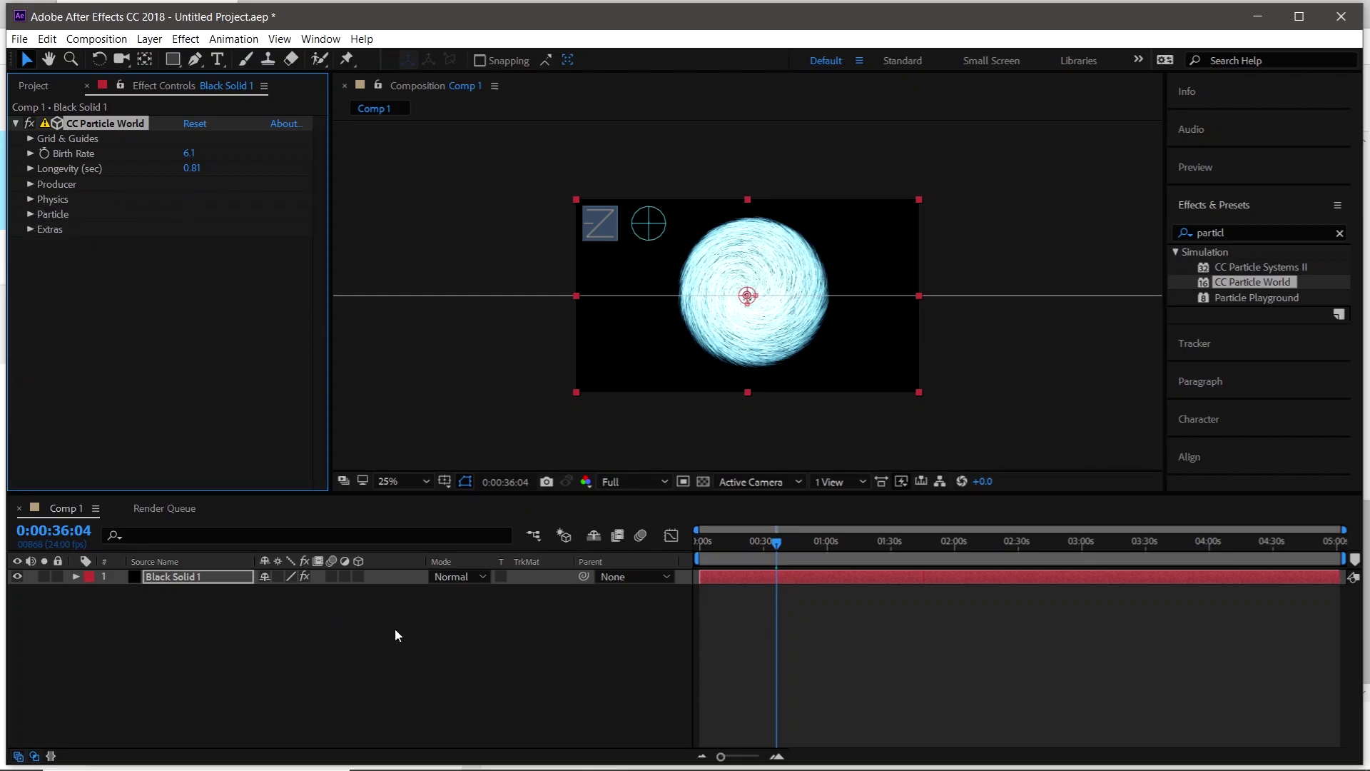
# Search 'glow' and drag Stylize > Glow onto Black Solid 1.
pyautogui.click(1340, 233)
pyautogui.click(1266, 232)
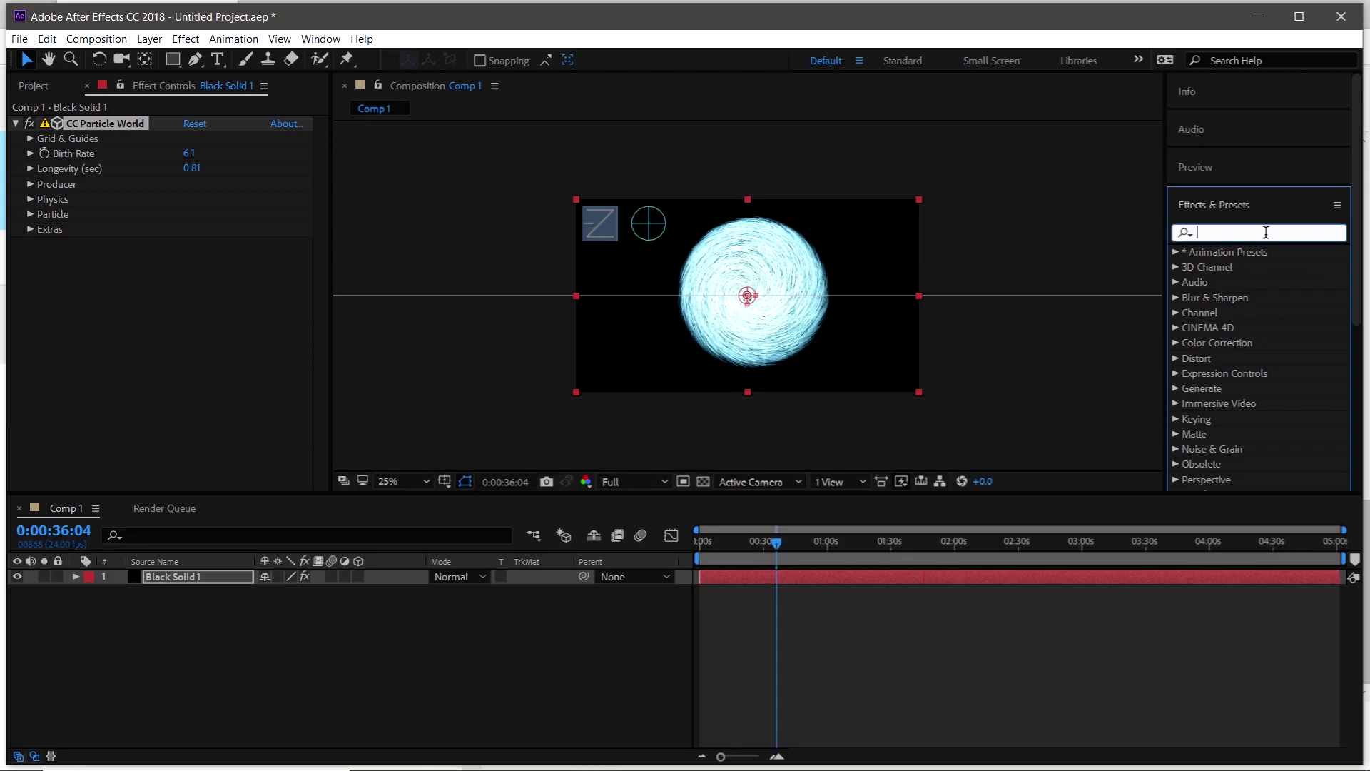
pyautogui.write('glow')
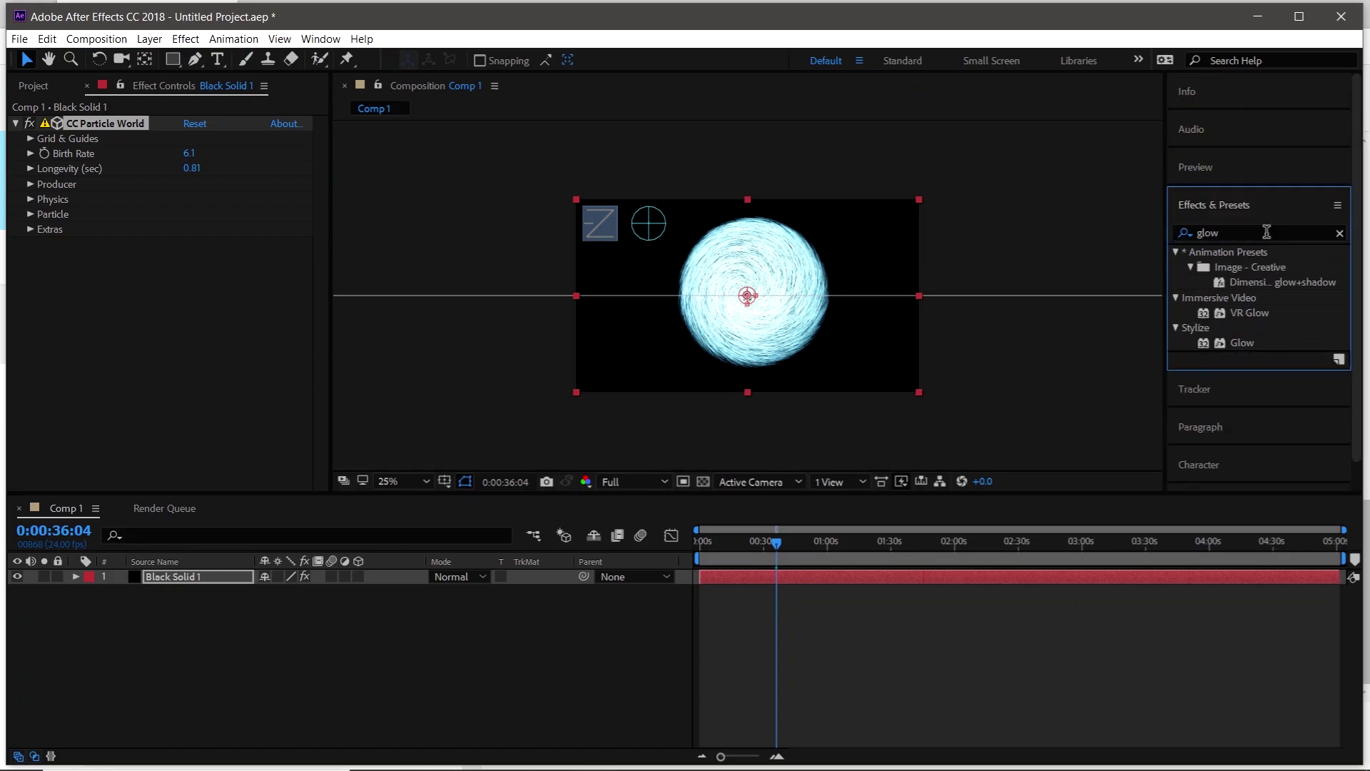
pyautogui.click(1238, 232)
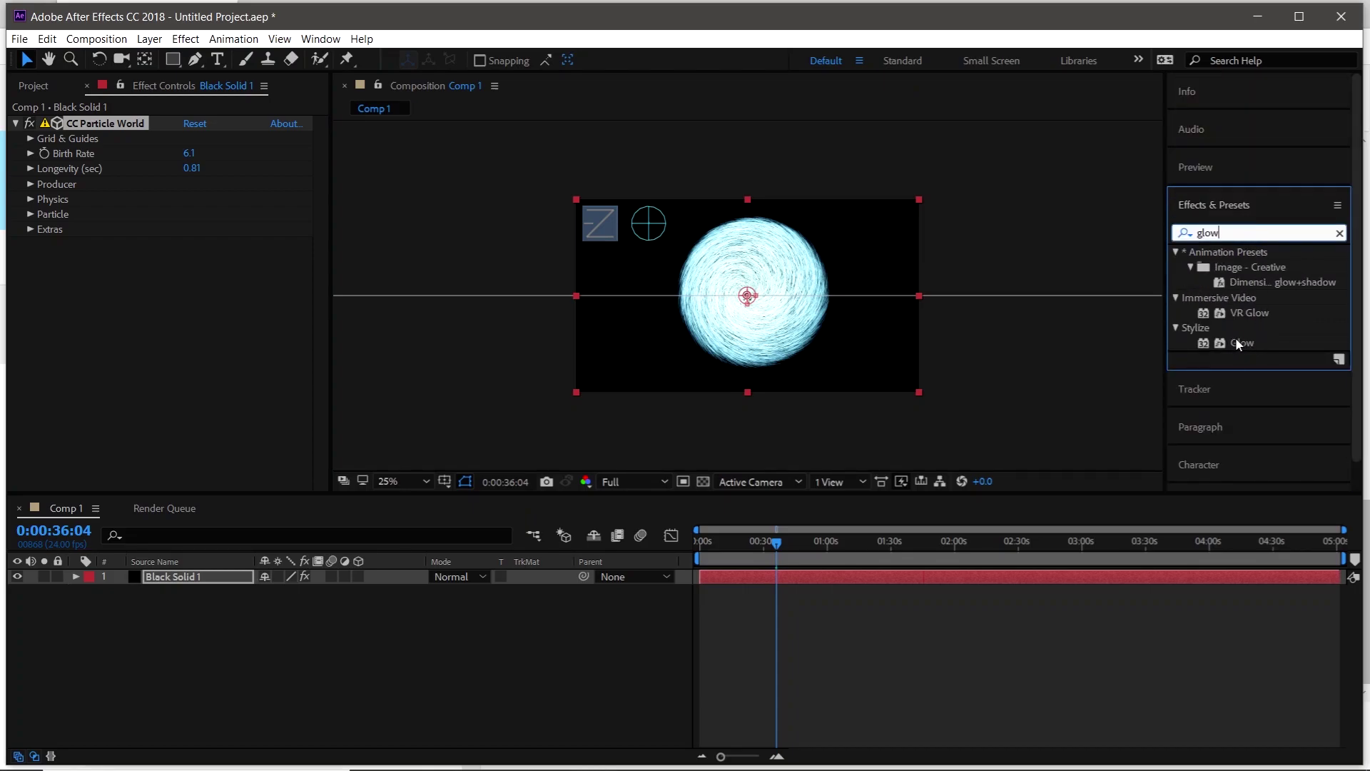
pyautogui.moveTo(1242, 343); pyautogui.dragTo(314, 575)
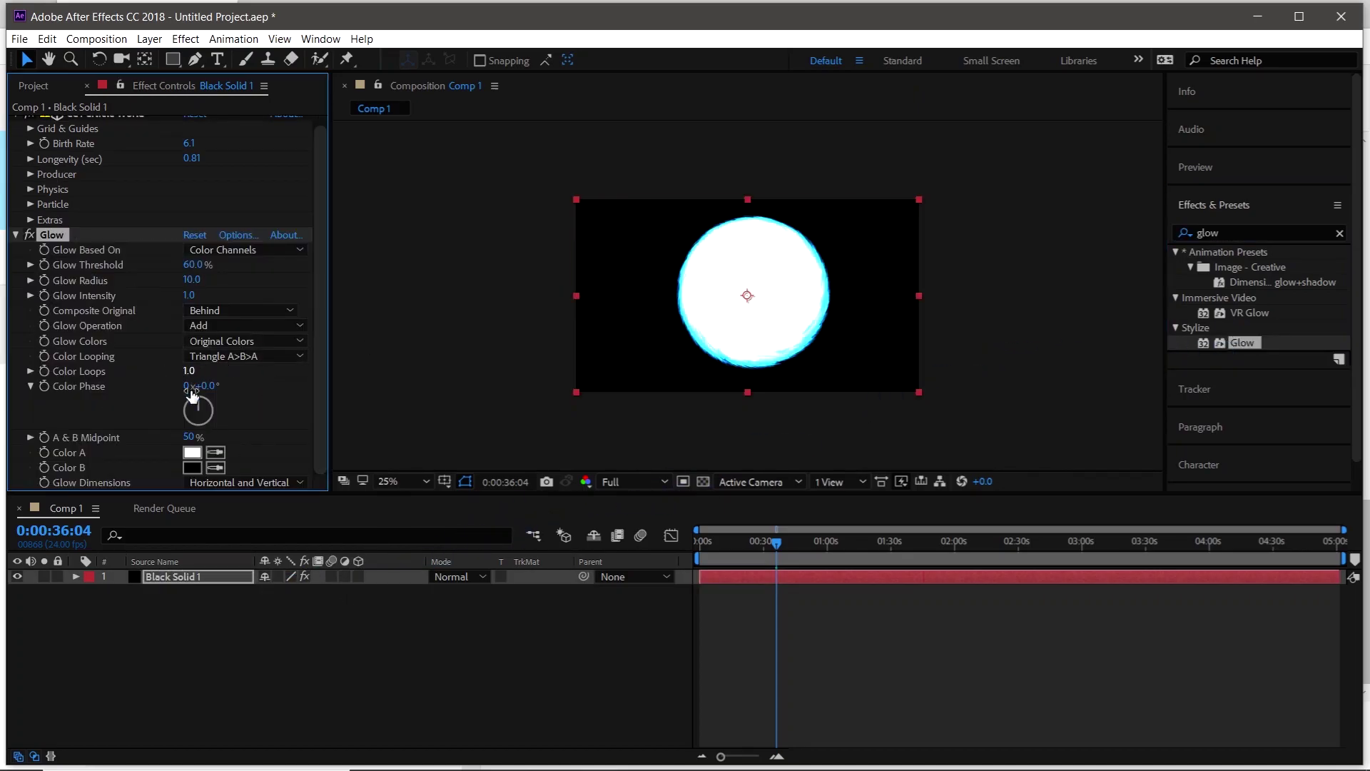
# Set the Glow's Color A to pale cyan 82FBFA.
pyautogui.click(192, 453)
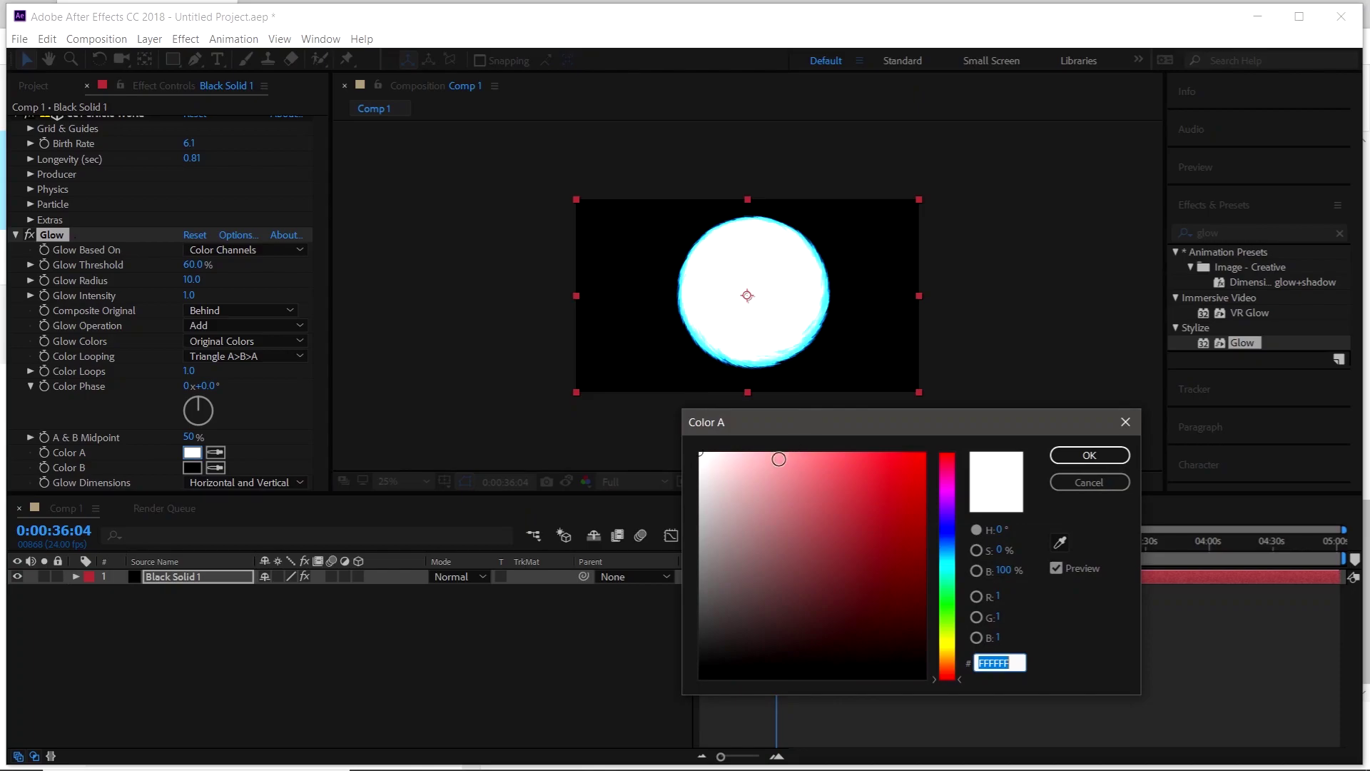
pyautogui.click(948, 567)
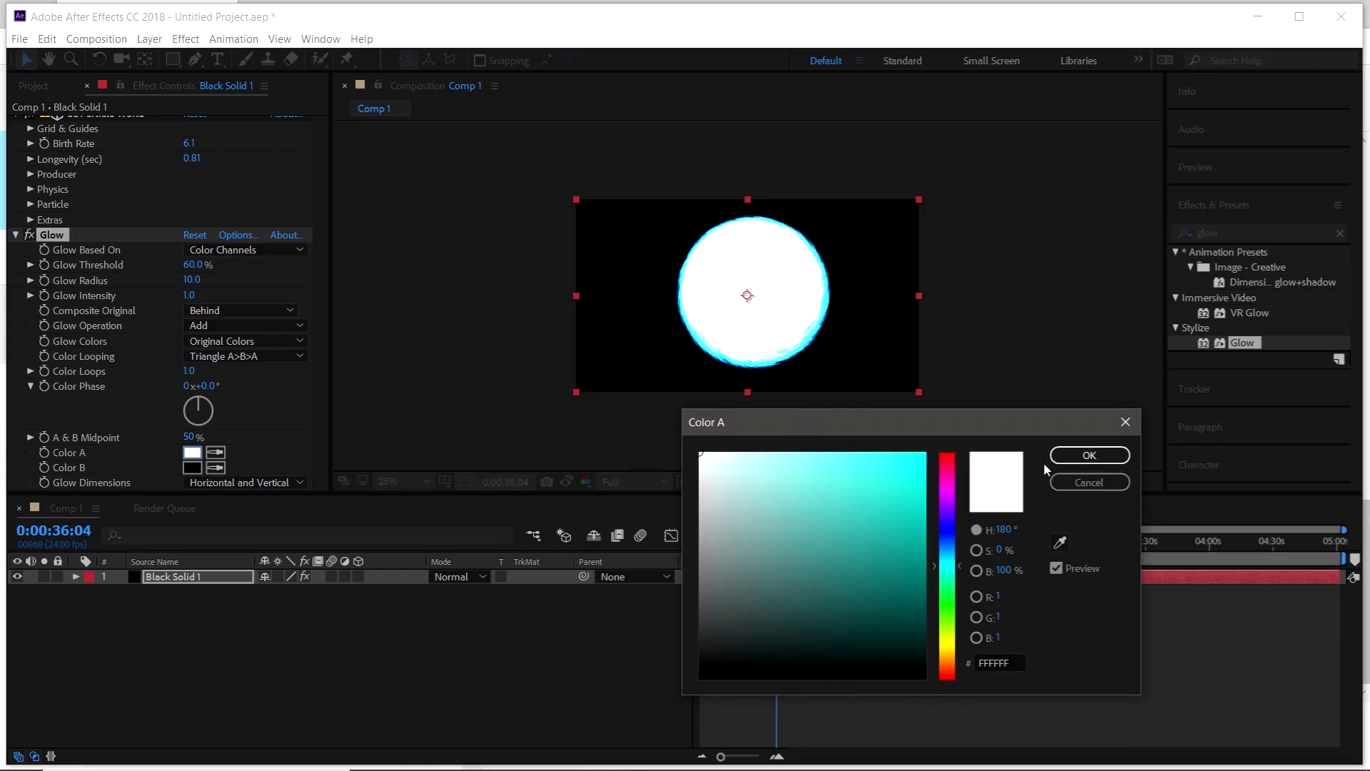
pyautogui.click(808, 454)
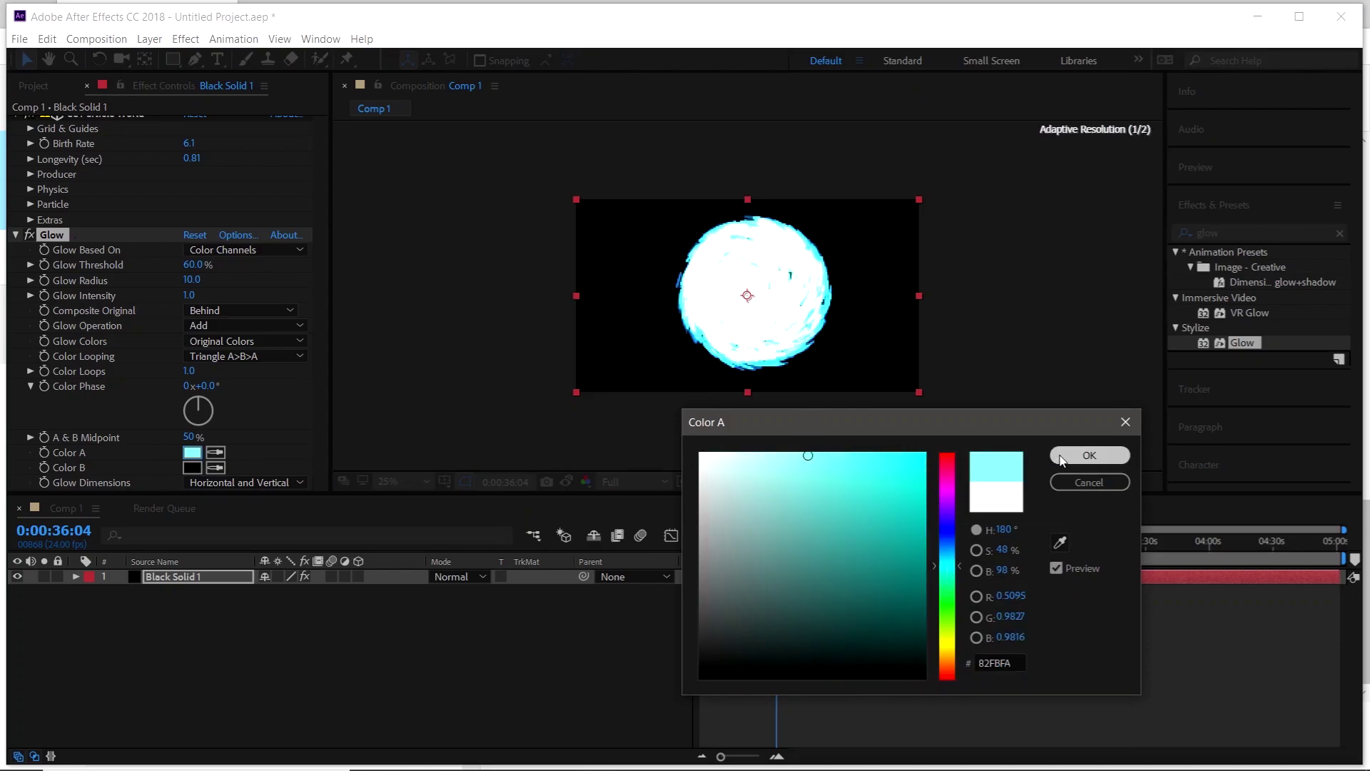
pyautogui.click(1089, 455)
# Set the Glow's Color B to bright cyan 00C0E1.
pyautogui.click(192, 468)
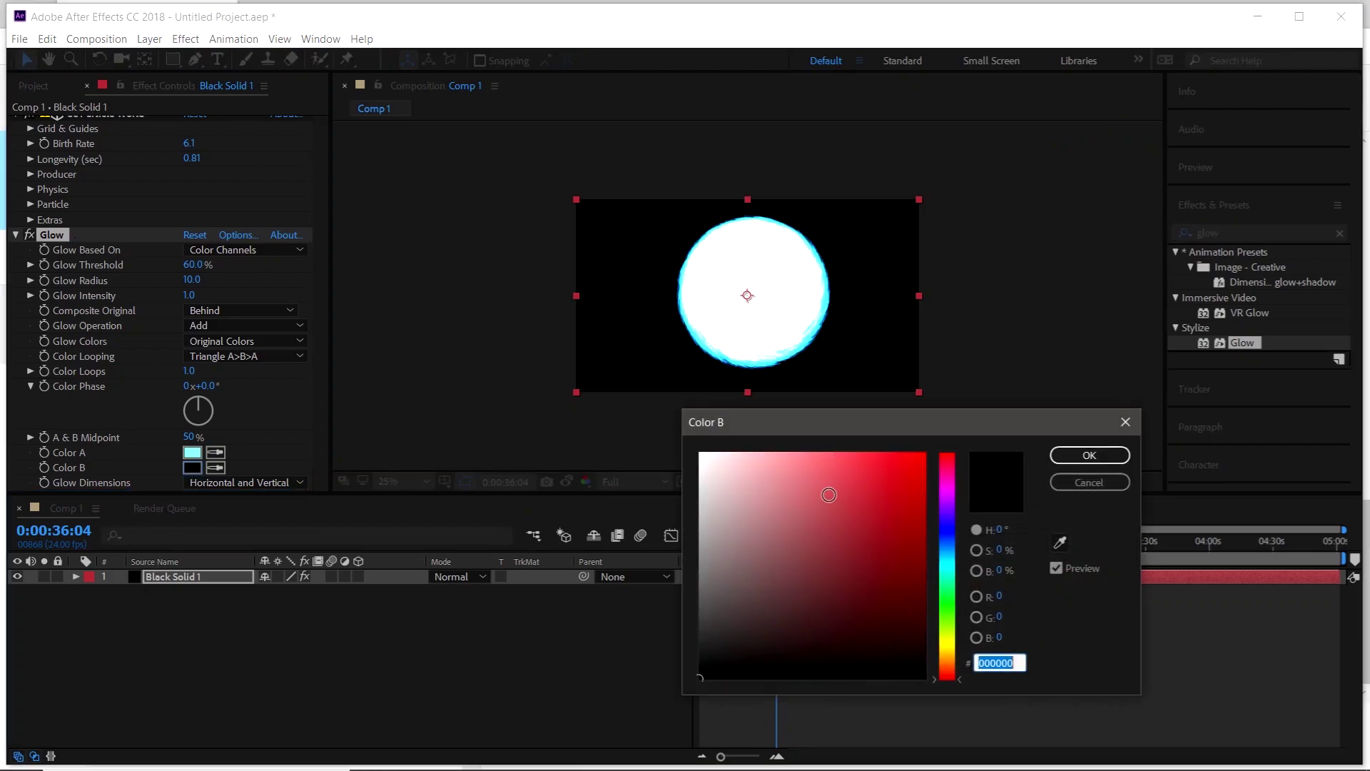
pyautogui.click(949, 571)
pyautogui.moveTo(952, 577); pyautogui.dragTo(951, 560)
pyautogui.click(925, 479)
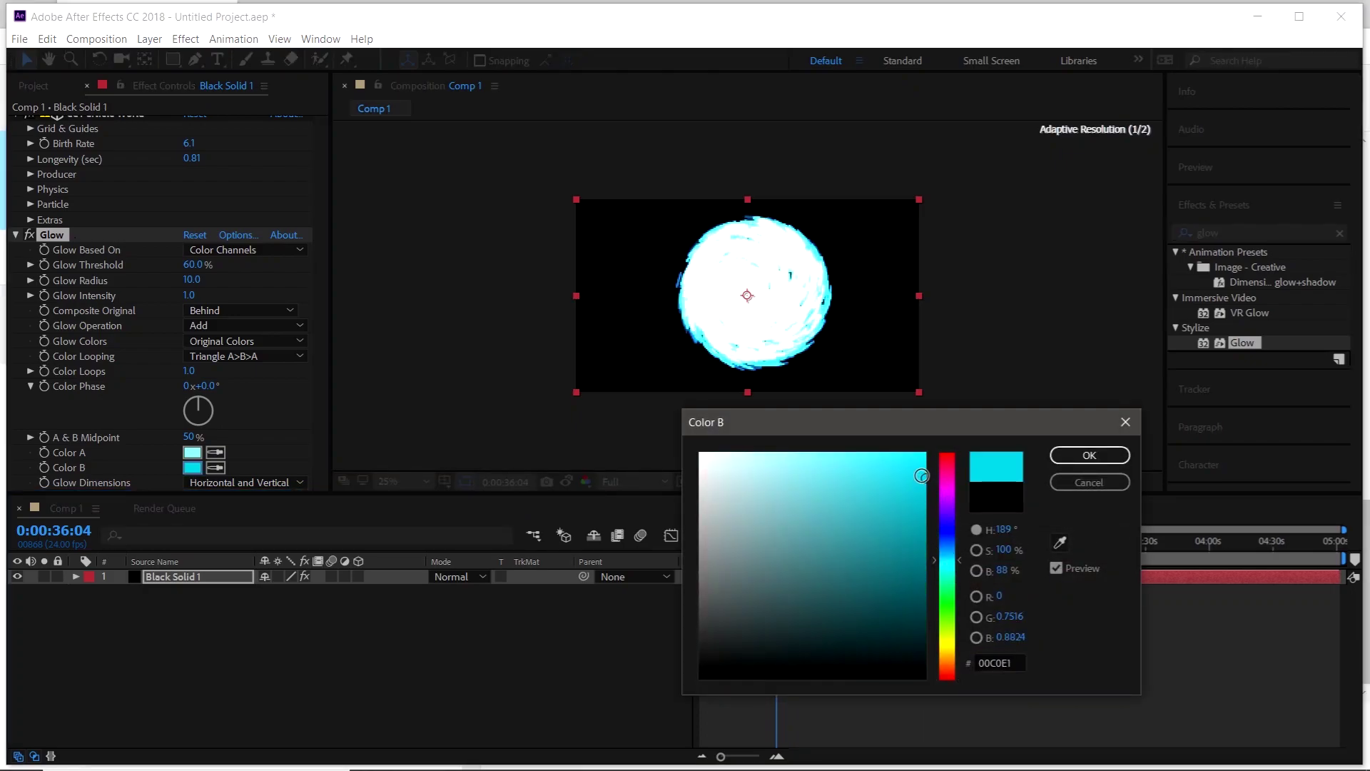
pyautogui.click(1064, 458)
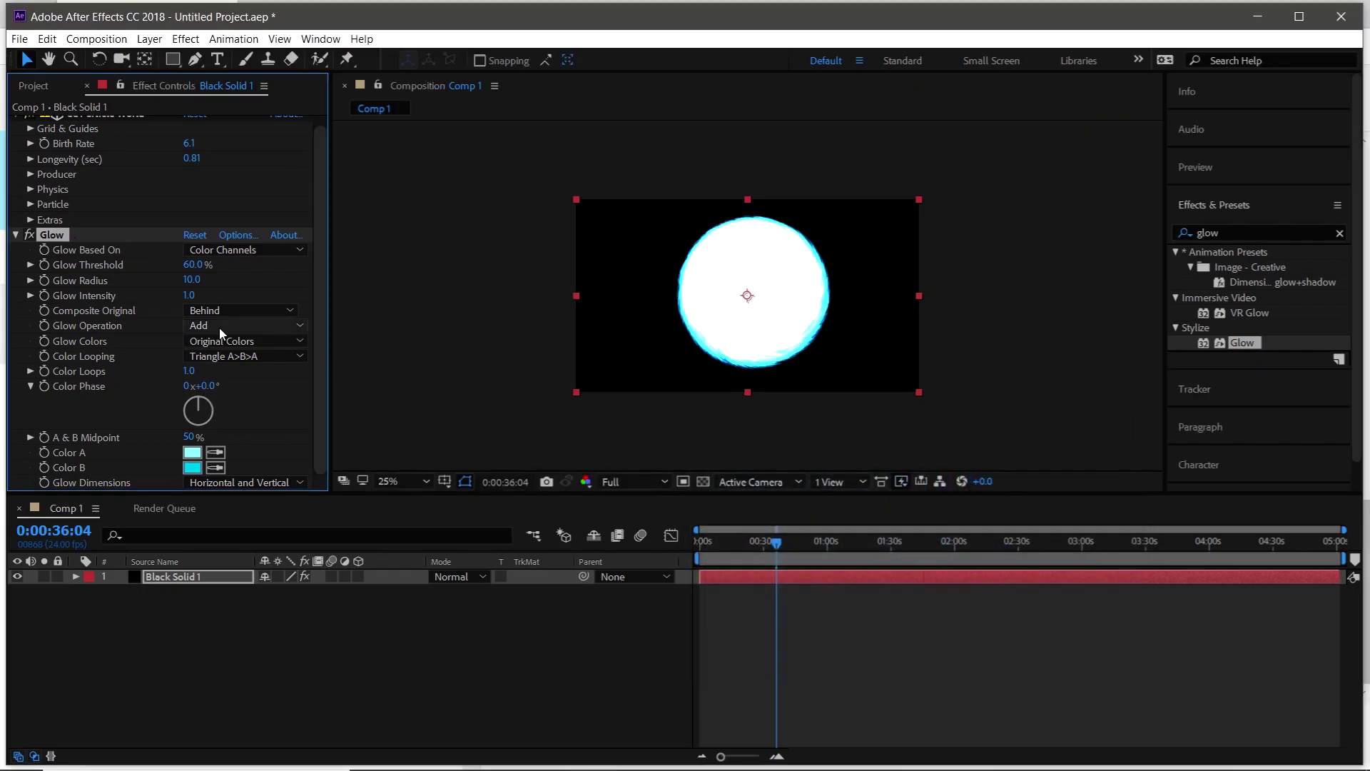
# Reduce Glow Radius, raise Glow Threshold to 100%, and set Glow Colors to A & B Colors.
pyautogui.moveTo(193, 287)
pyautogui.mouseDown()
pyautogui.moveTo(167, 282)
pyautogui.moveTo(197, 280)
pyautogui.mouseUp()
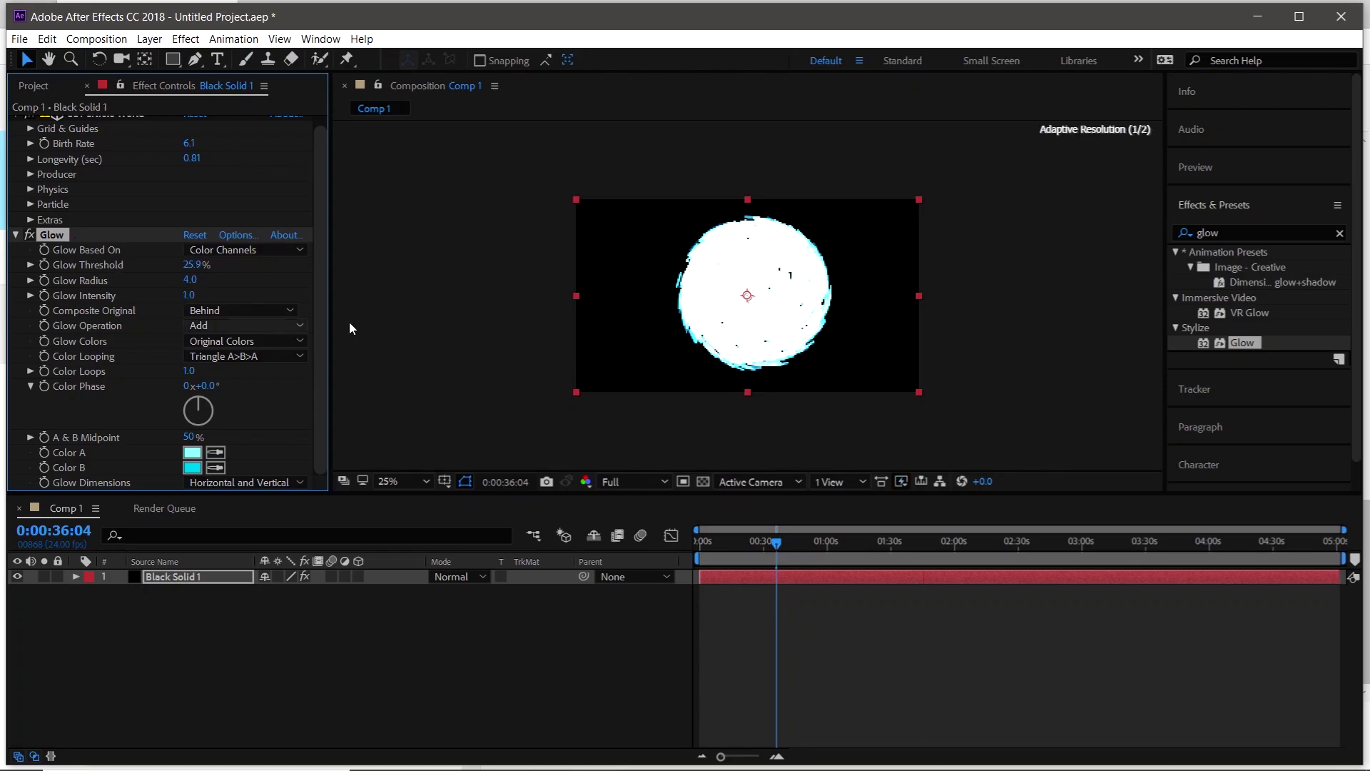
pyautogui.moveTo(127, 265)
pyautogui.mouseDown()
pyautogui.moveTo(98, 265)
pyautogui.moveTo(292, 269)
pyautogui.mouseUp()
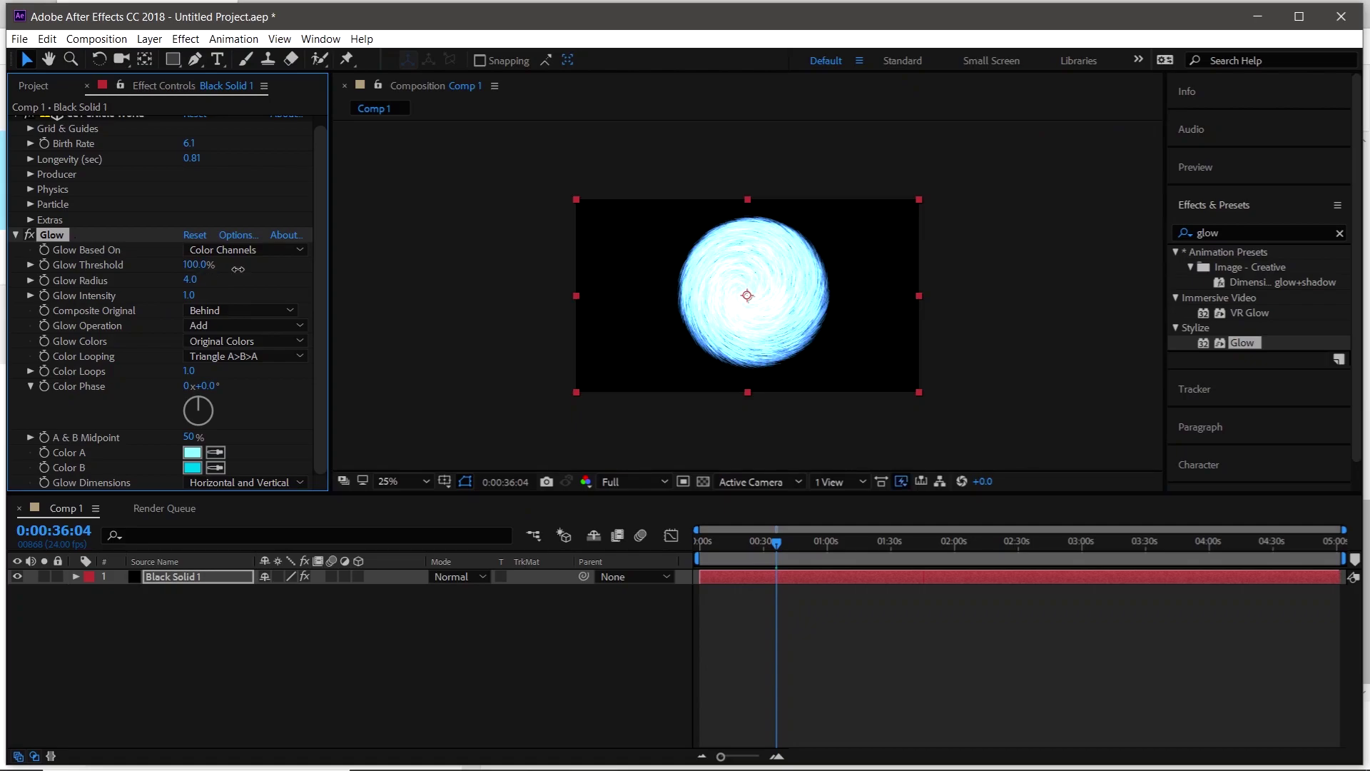
pyautogui.click(275, 249)
pyautogui.click(277, 269)
pyautogui.click(279, 250)
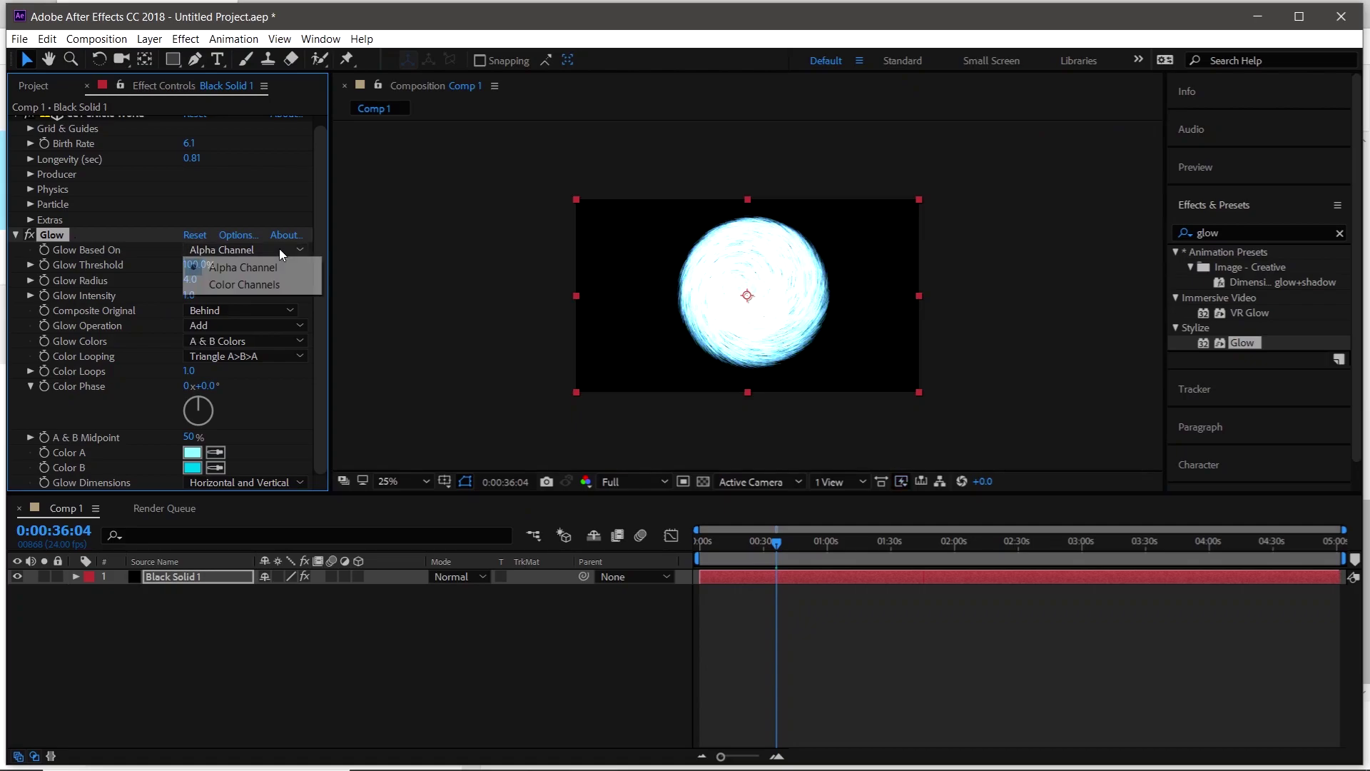
pyautogui.click(217, 284)
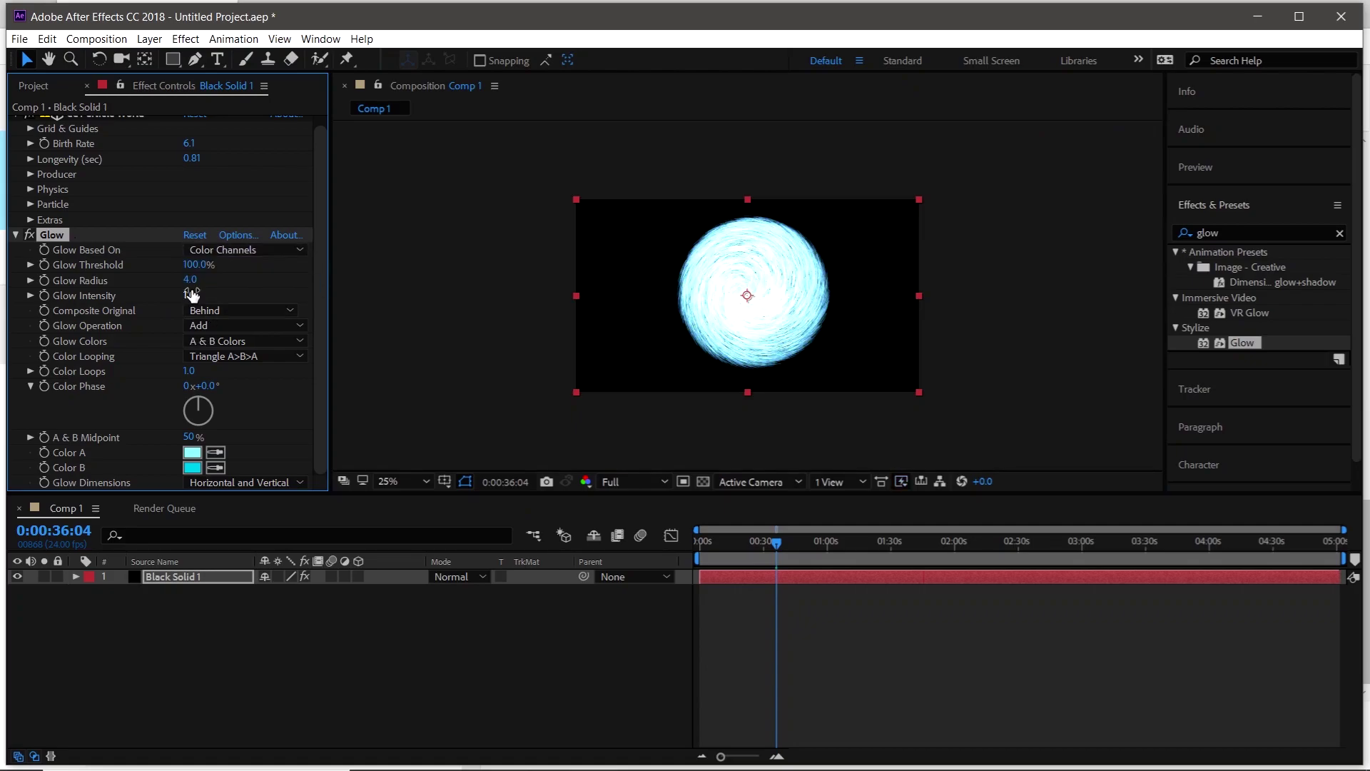
# Lower Glow Intensity to 0.3 and set Glow Radius to 8.2.
pyautogui.click(188, 294)
pyautogui.click(31, 298)
pyautogui.click(31, 295)
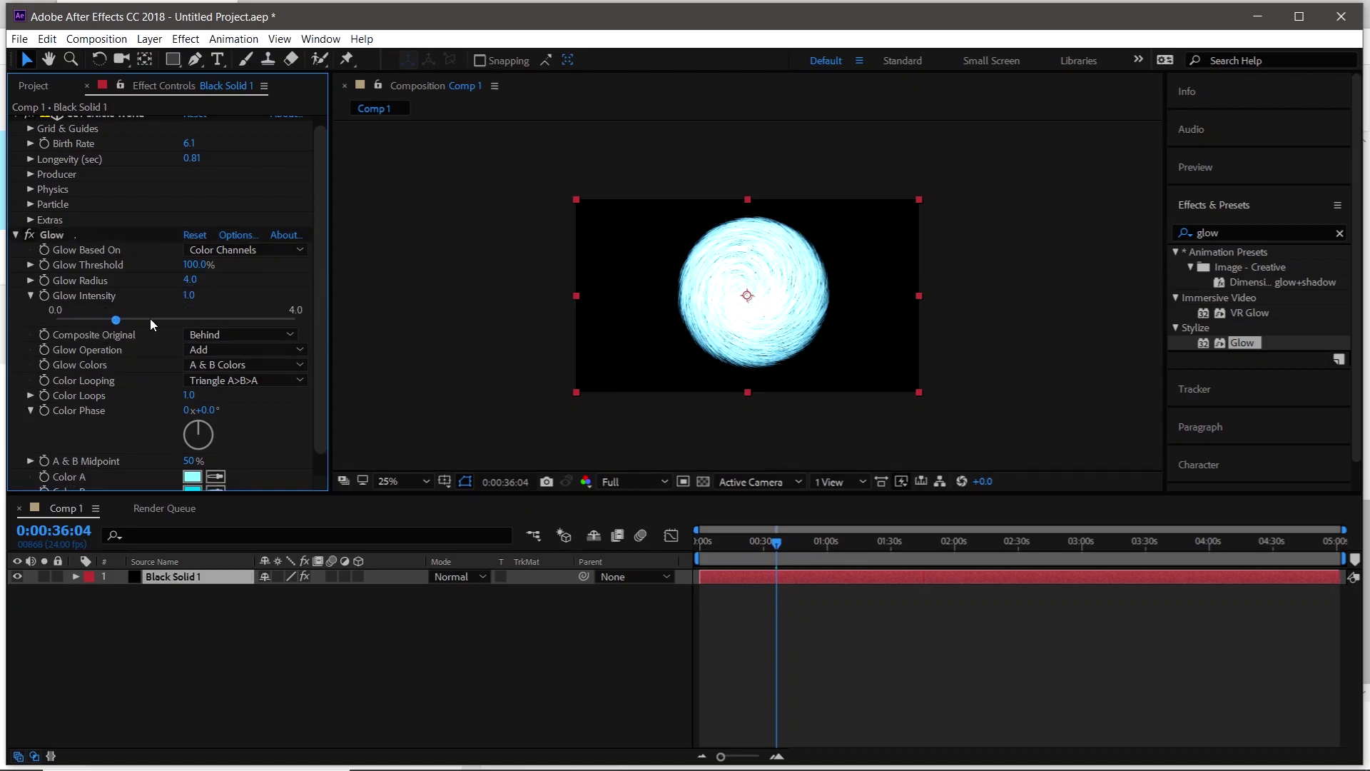
pyautogui.moveTo(115, 320); pyautogui.dragTo(58, 326)
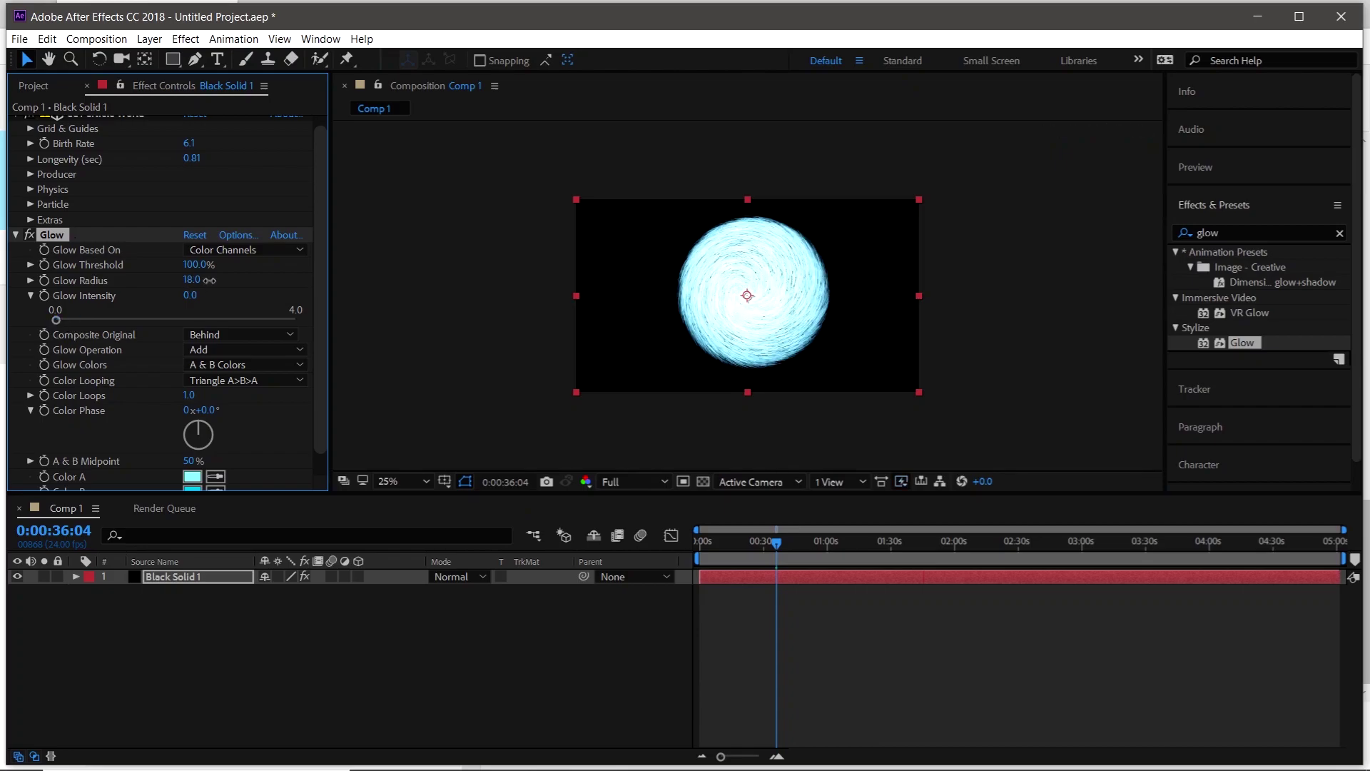
pyautogui.moveTo(190, 280)
pyautogui.mouseDown()
pyautogui.moveTo(231, 281)
pyautogui.moveTo(83, 282)
pyautogui.moveTo(76, 345)
pyautogui.mouseUp()
pyautogui.click(31, 280)
# Set Glow Composite Original to None, Glow Operation to Luminosity, and Glow Dimensions to horizontal and vertical.
pyautogui.scroll(-2, 131, 336)
pyautogui.click(239, 310)
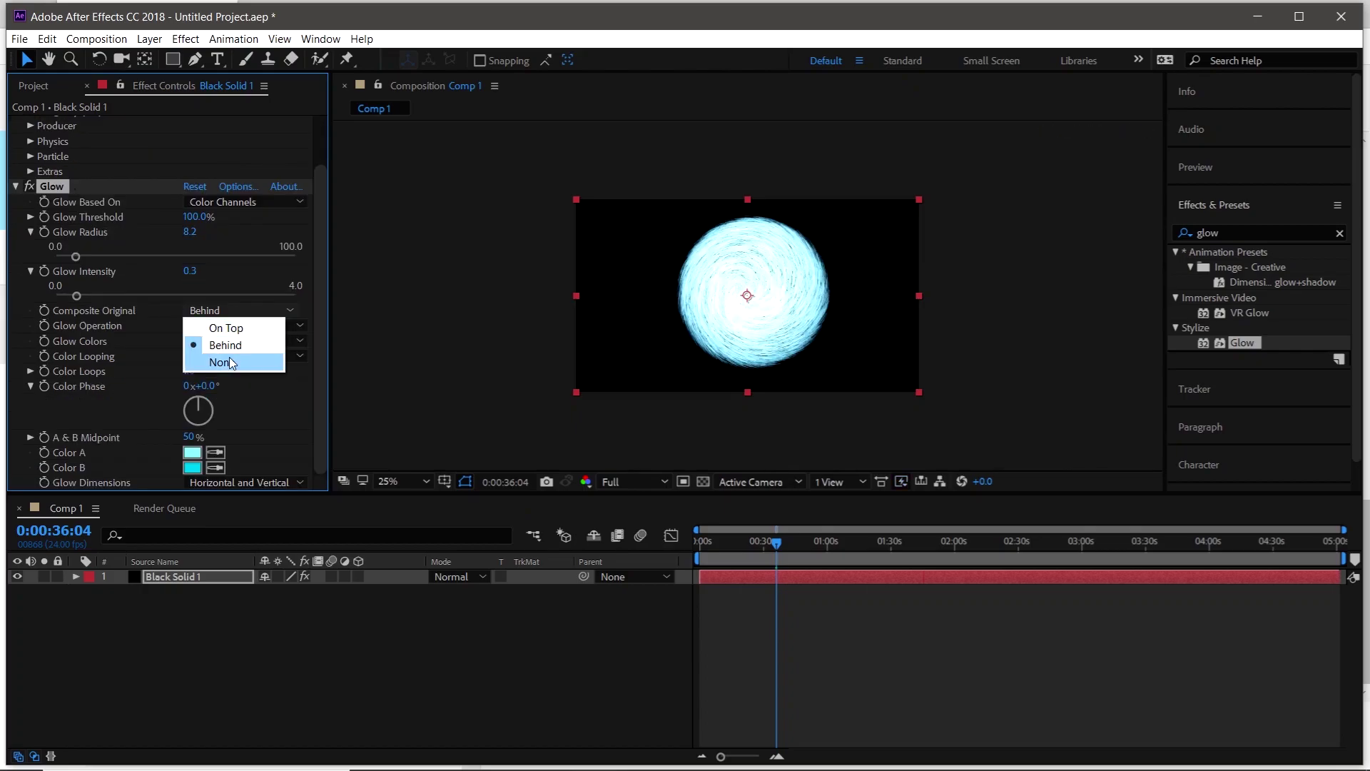
pyautogui.click(230, 360)
pyautogui.click(263, 325)
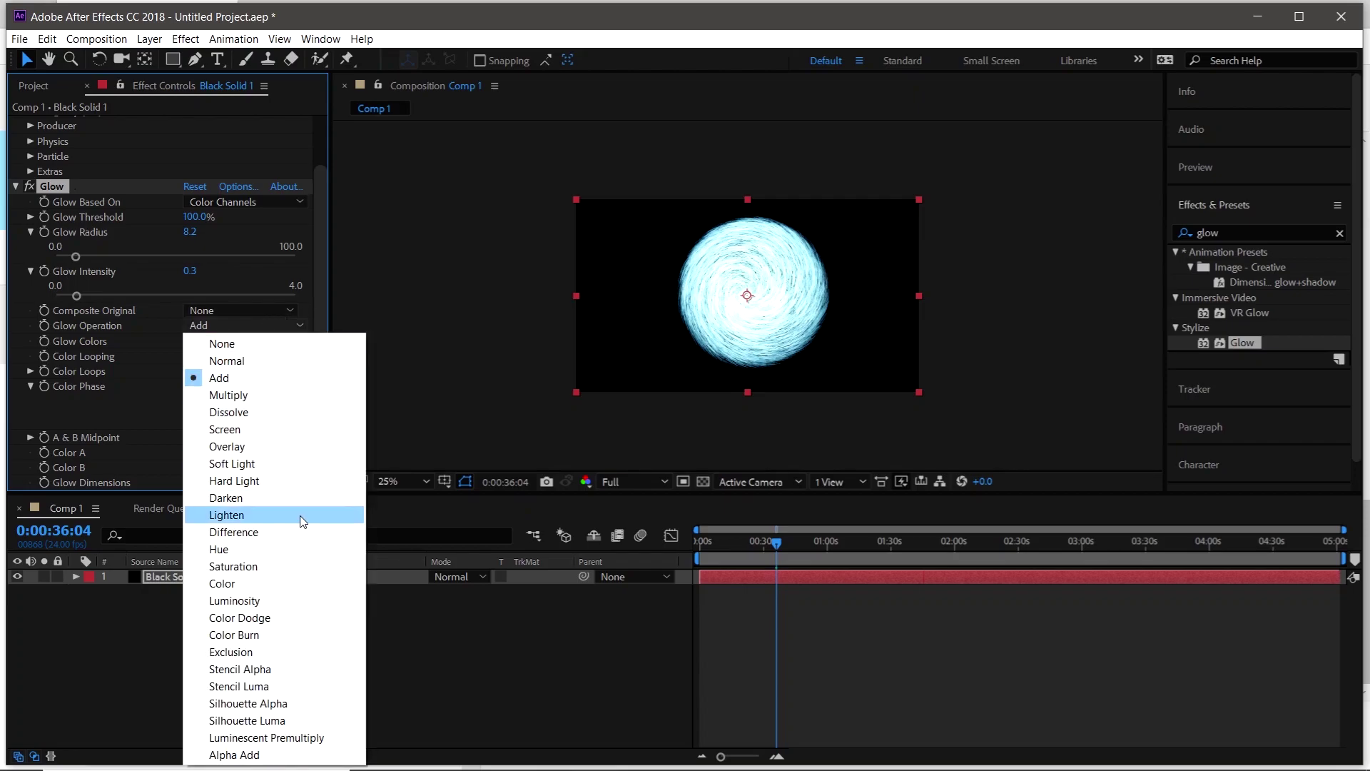
pyautogui.click(295, 471)
pyautogui.click(243, 325)
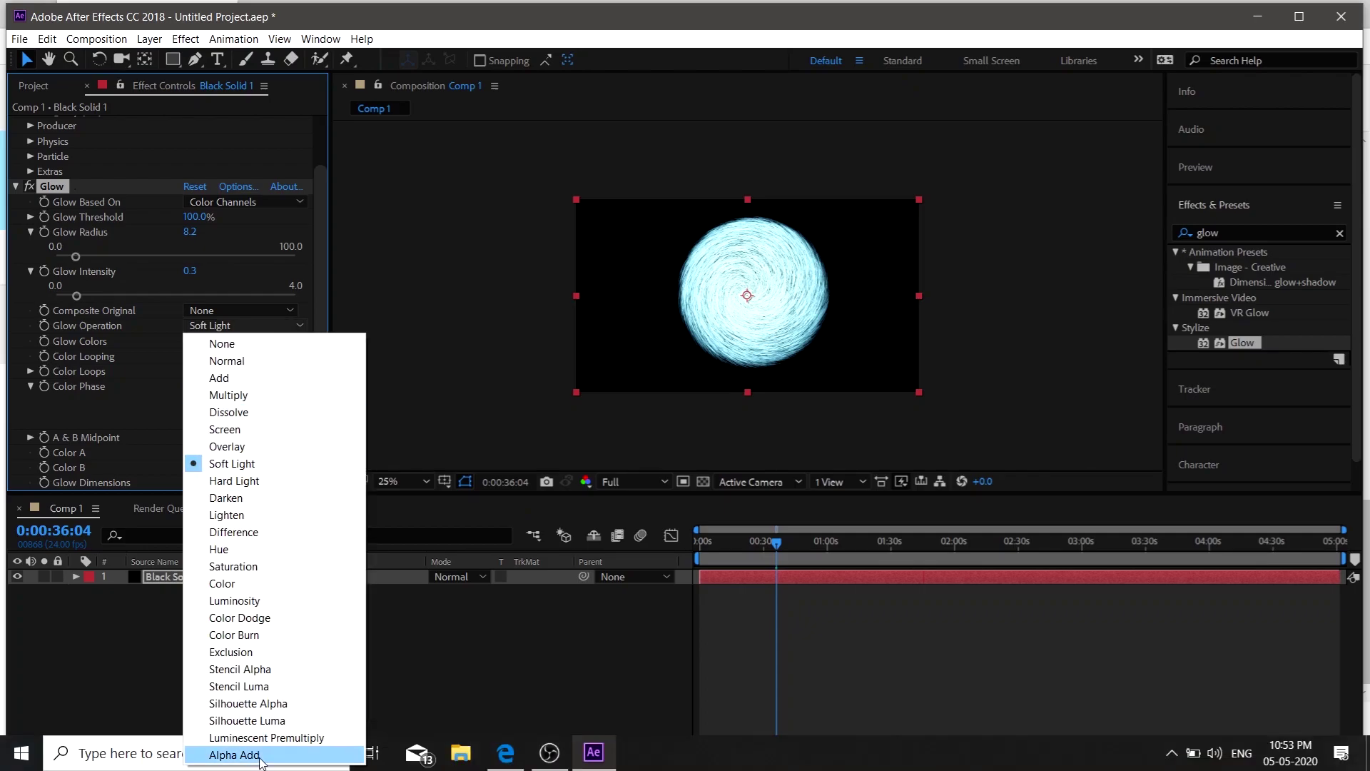
pyautogui.click(249, 602)
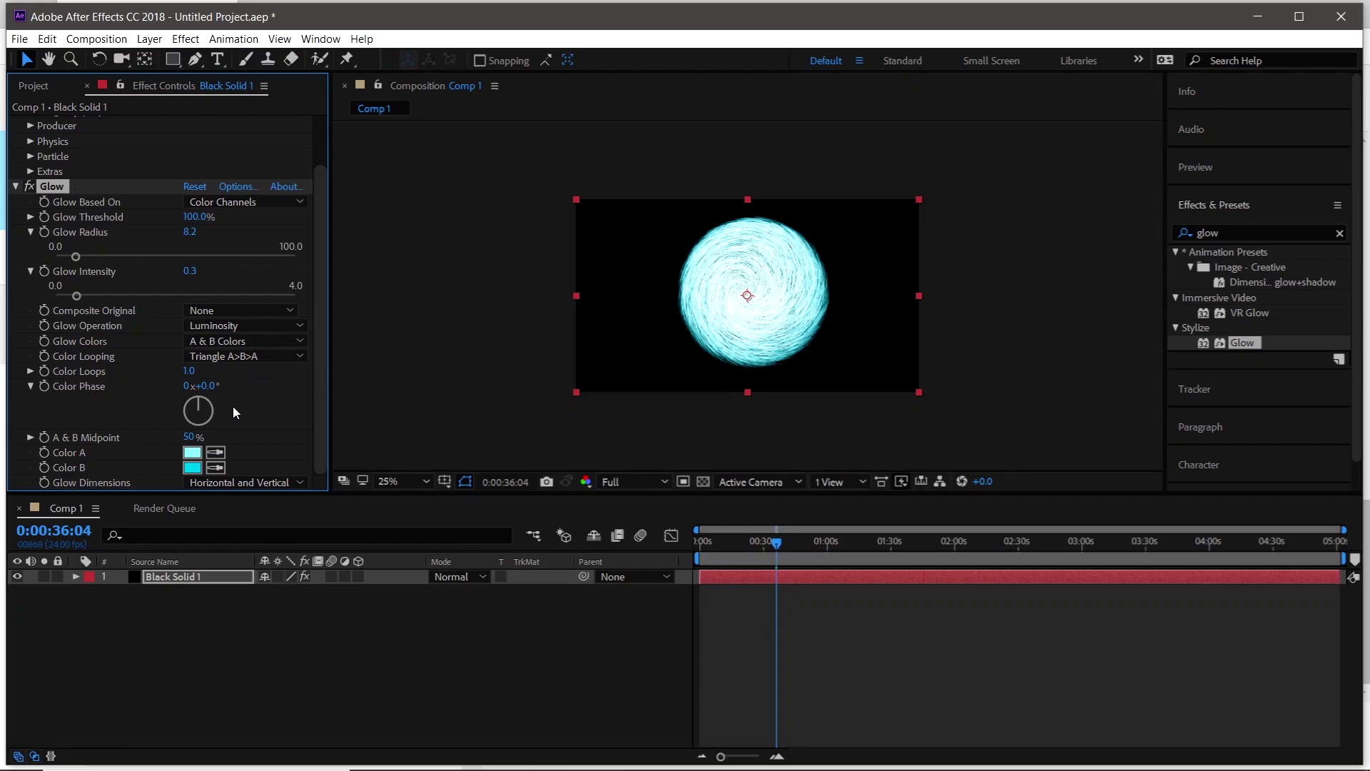
pyautogui.click(253, 482)
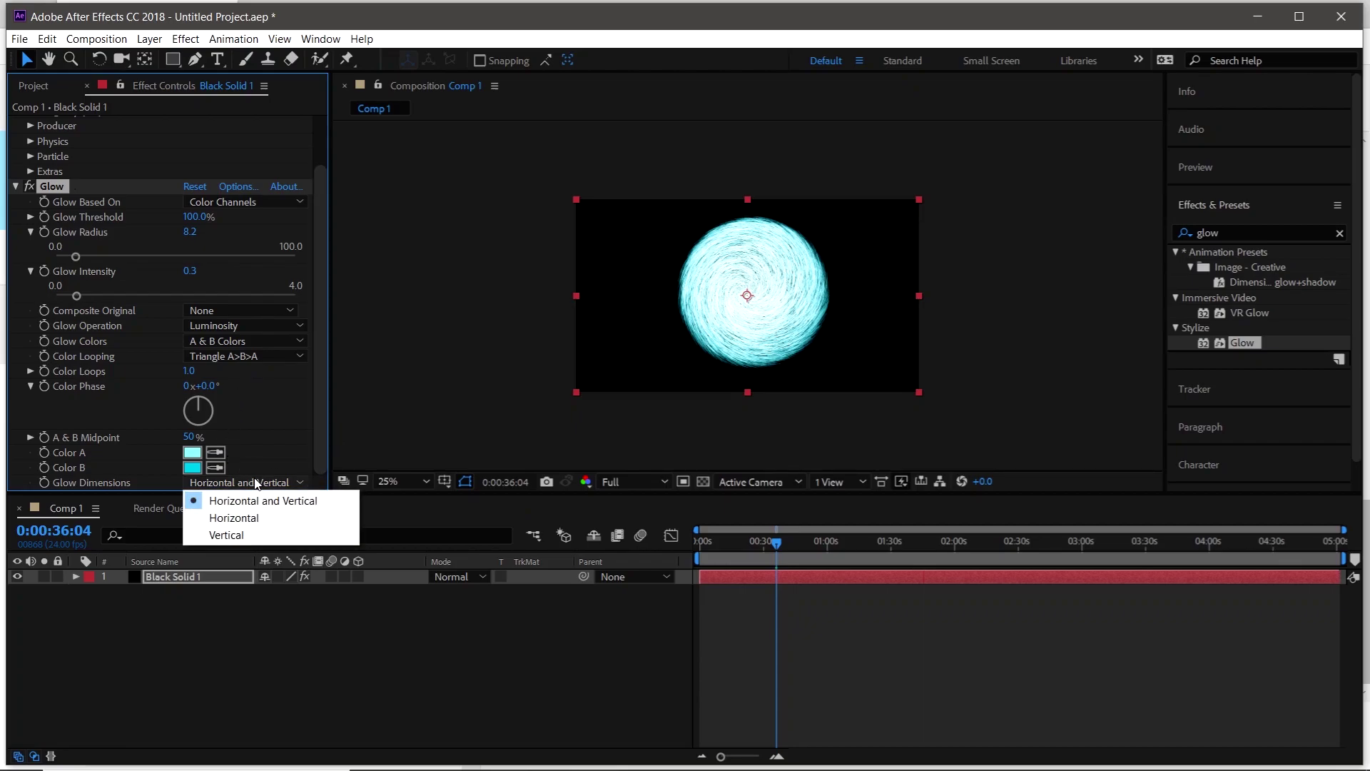
pyautogui.click(272, 450)
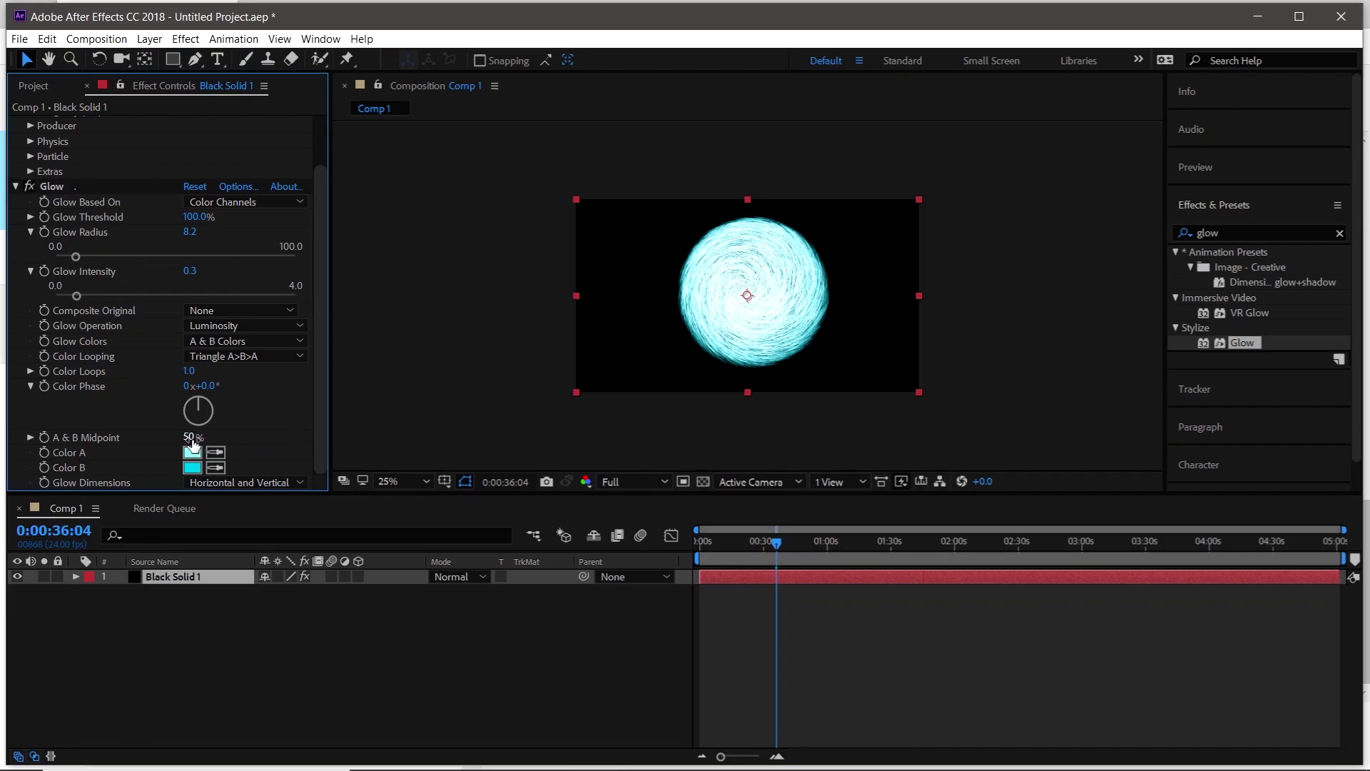
# Raise Glow A & B Midpoint to 62%, Intensity to 1.7 and Radius to 97.4.
pyautogui.moveTo(190, 437); pyautogui.dragTo(251, 425)
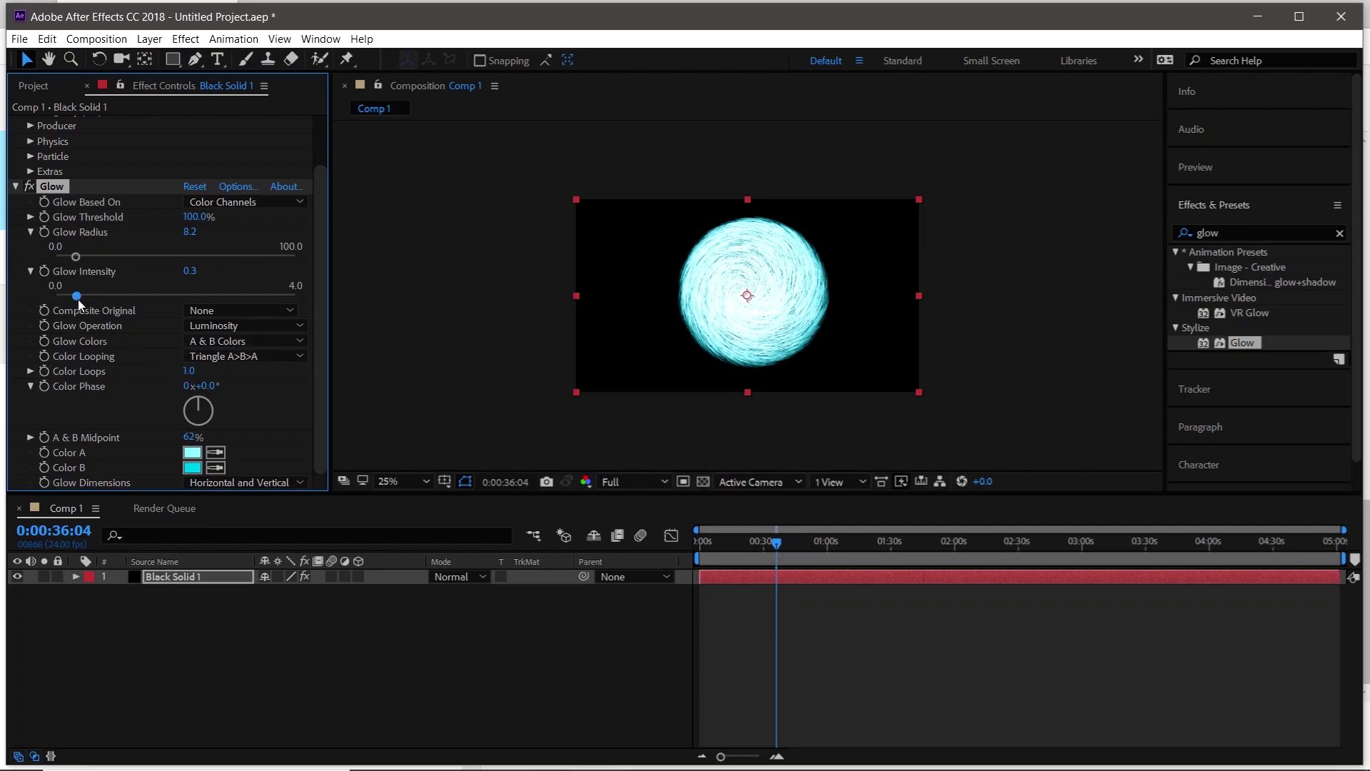
pyautogui.moveTo(76, 296); pyautogui.dragTo(156, 297)
pyautogui.moveTo(76, 257); pyautogui.dragTo(288, 258)
# Add a new black solid, Black Solid 2, to Comp 1, then select Black Solid 1 again.
pyautogui.rightClick(310, 634)
pyautogui.moveTo(371, 468)
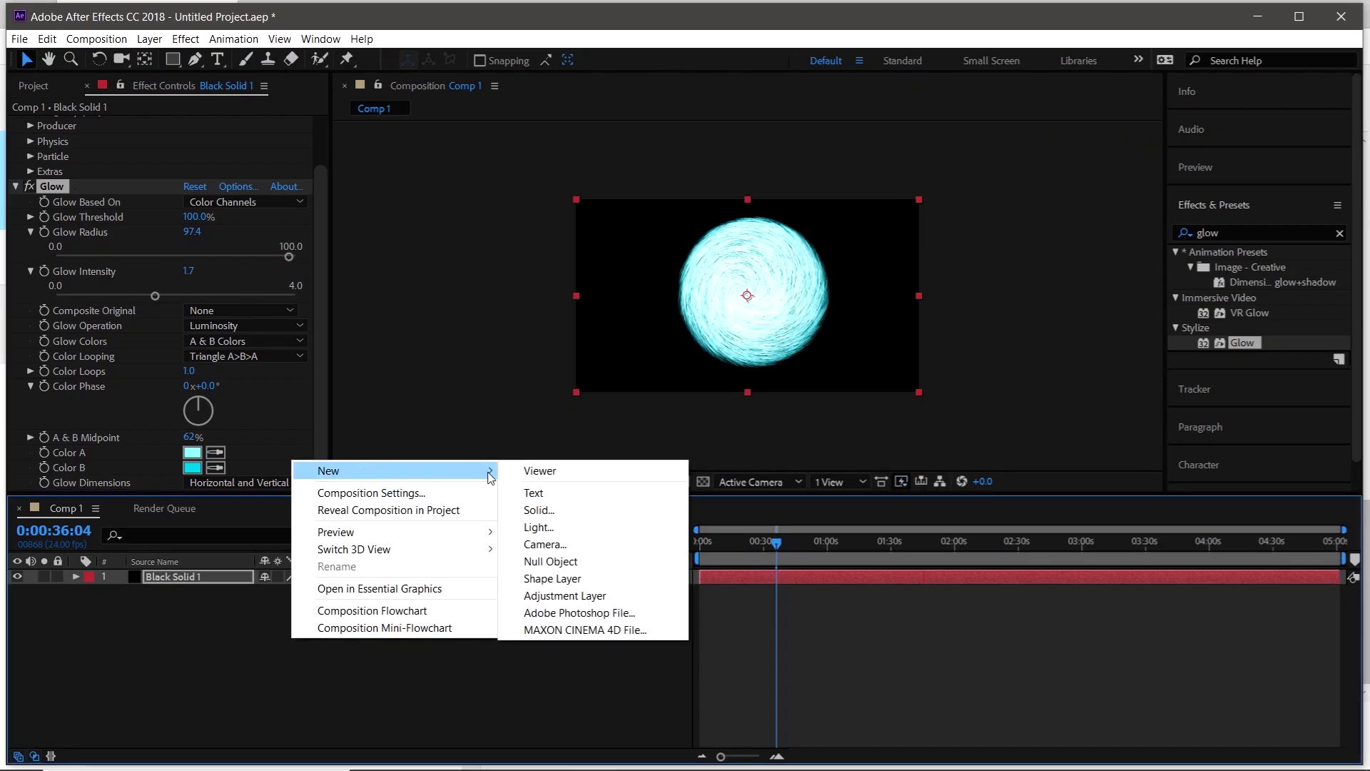
pyautogui.click(538, 510)
pyautogui.click(743, 542)
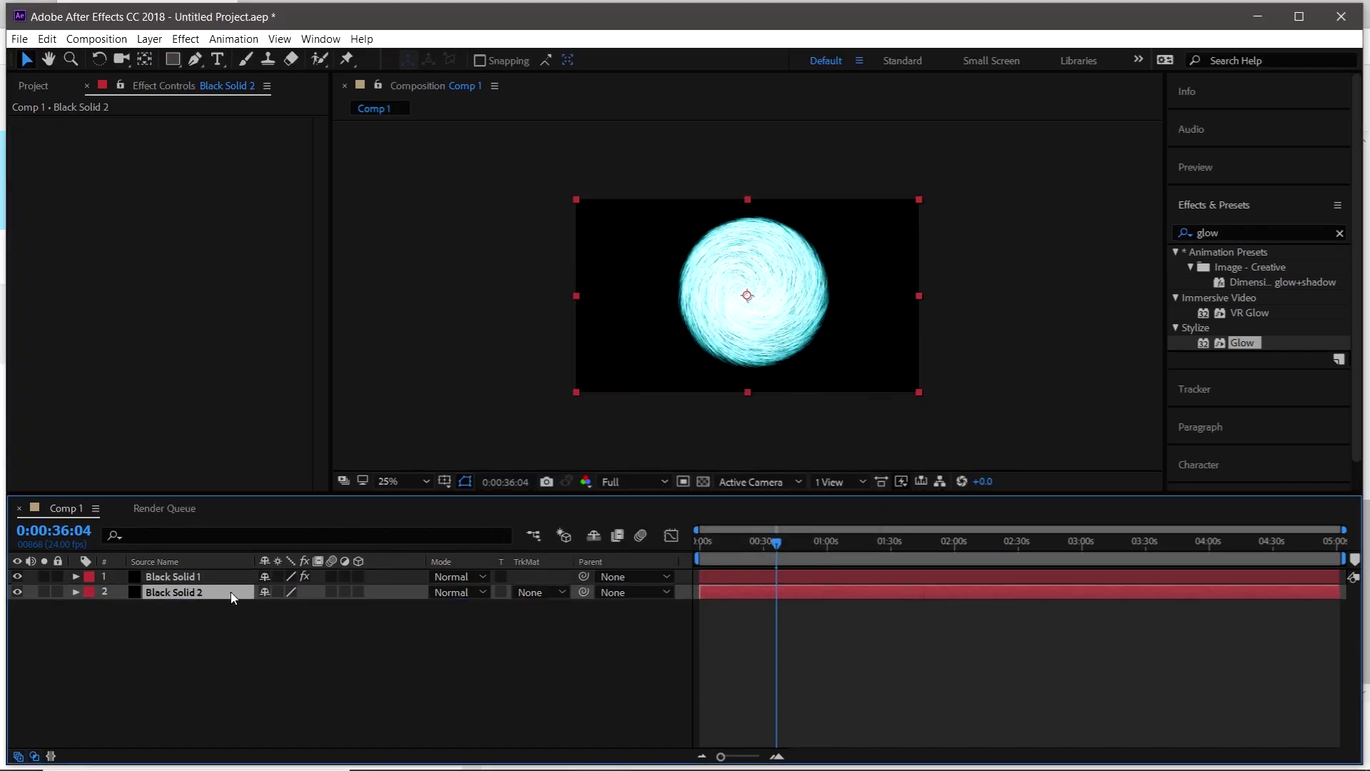
pyautogui.click(221, 576)
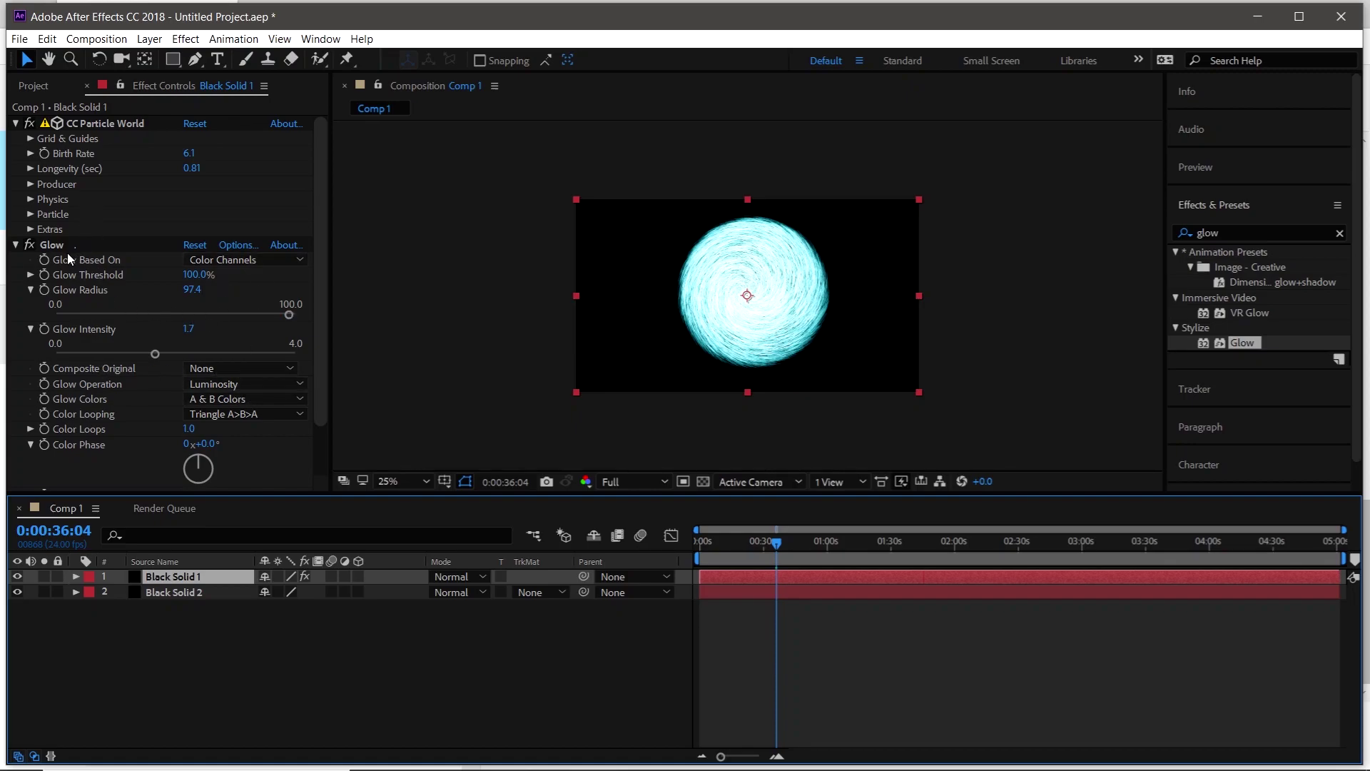
# Lower Glow Threshold to 64.6% and raise CC Particle World Birth Rate from 6.1 to 7.8.
pyautogui.click(267, 260)
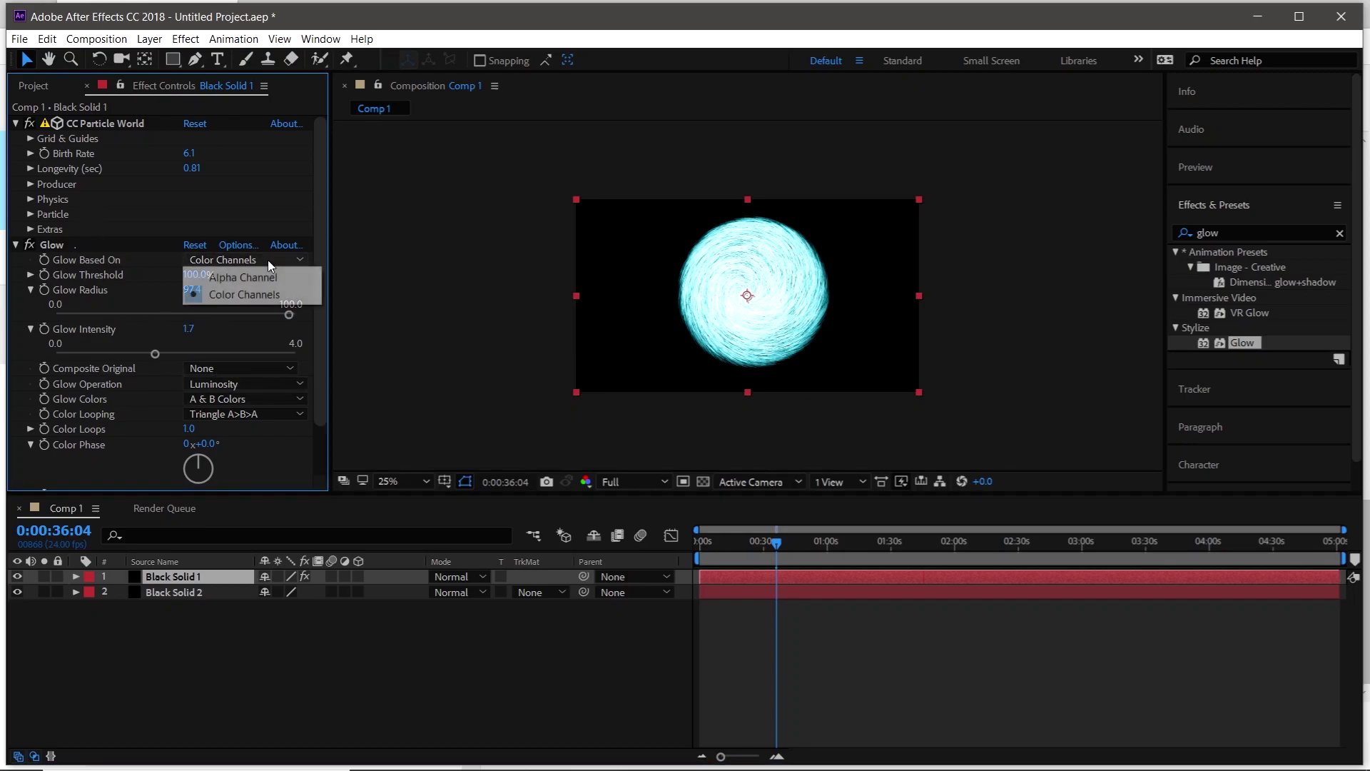
pyautogui.click(28, 278)
pyautogui.moveTo(293, 298); pyautogui.dragTo(124, 299)
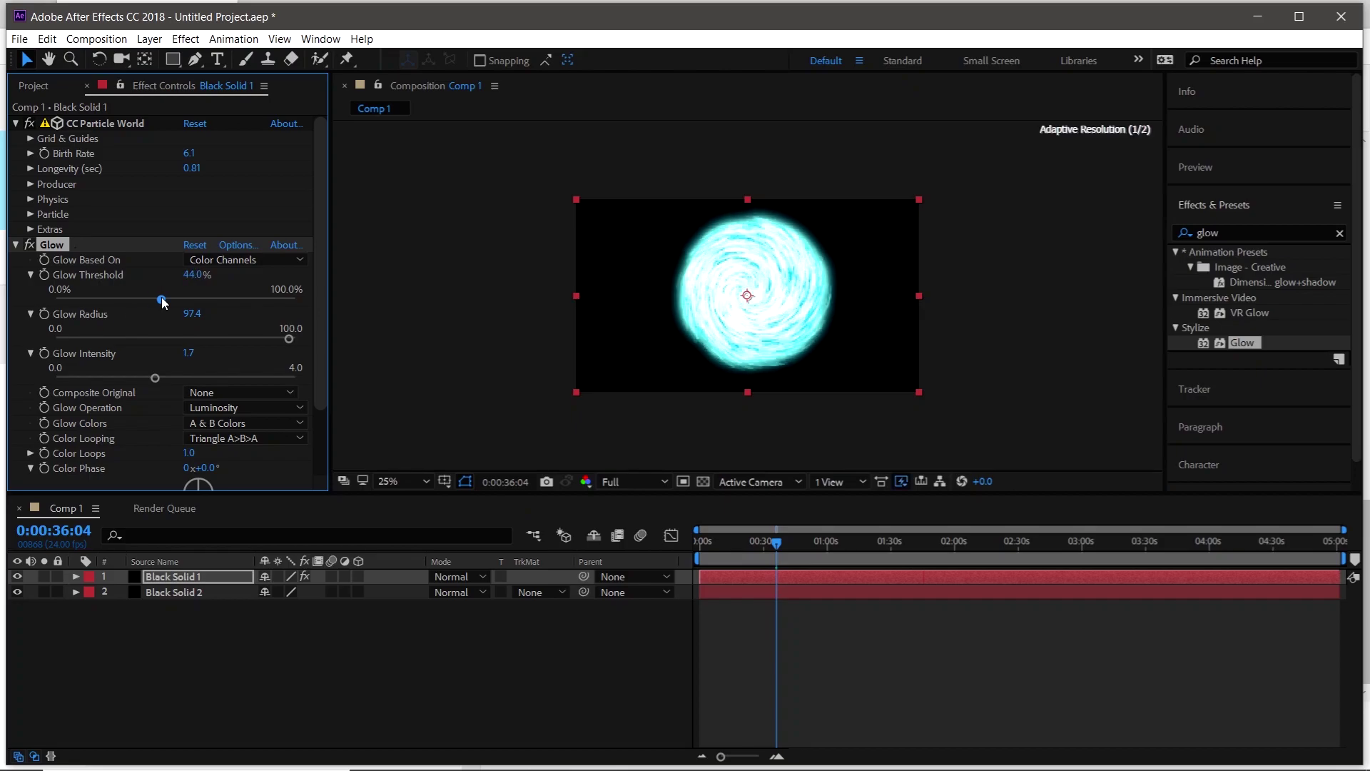
pyautogui.moveTo(144, 299)
pyautogui.mouseDown()
pyautogui.moveTo(90, 299)
pyautogui.moveTo(210, 300)
pyautogui.mouseUp()
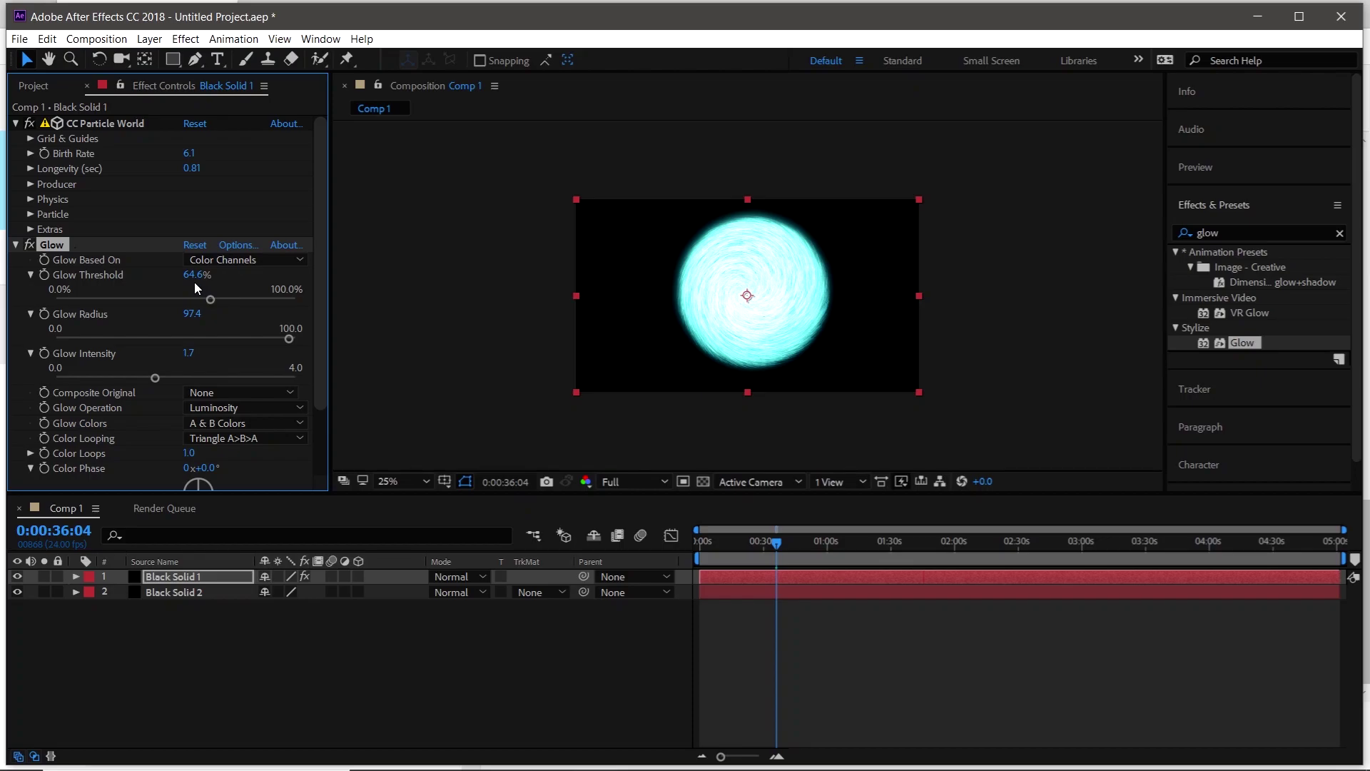
pyautogui.moveTo(188, 153); pyautogui.dragTo(190, 158)
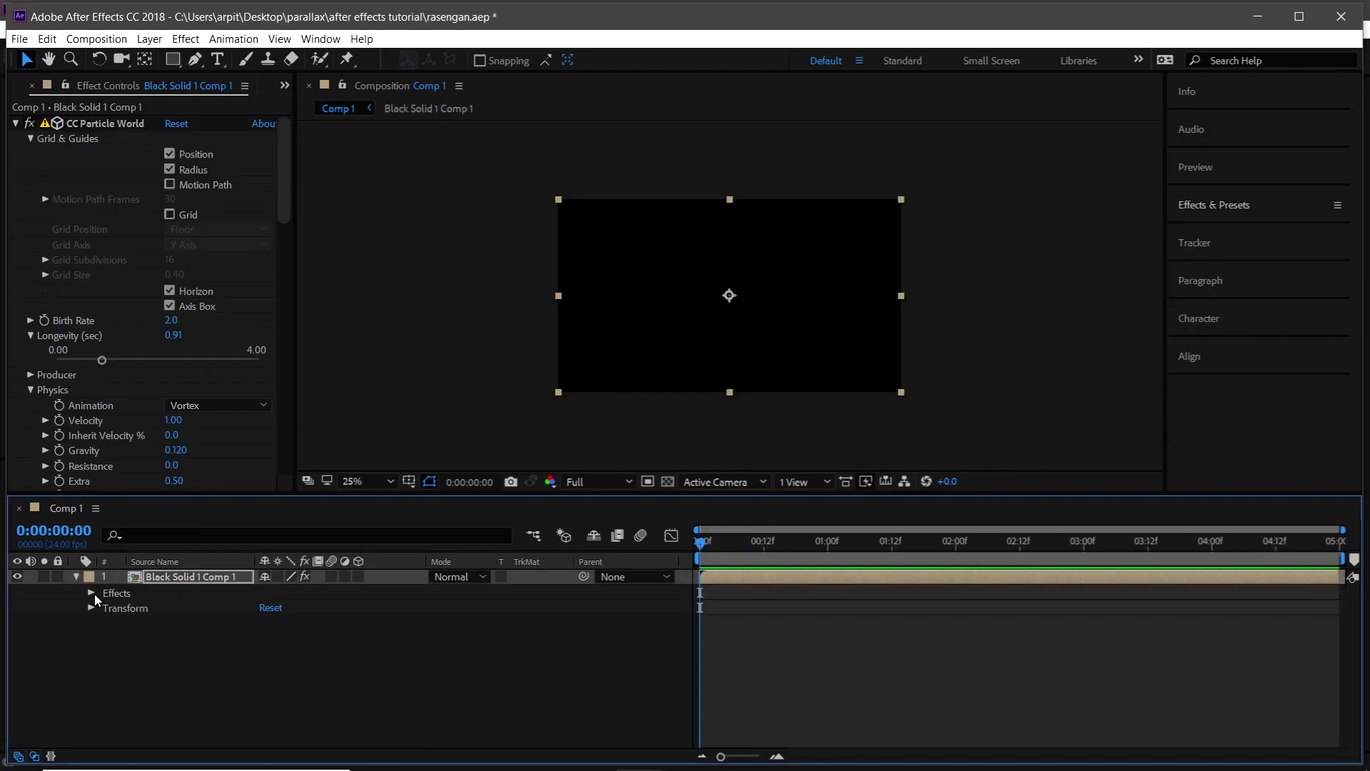
# Keyframe CC Particle World Birth Rate at 2.0 at 0:00 and 0.3 at 0:12.
pyautogui.click(92, 593)
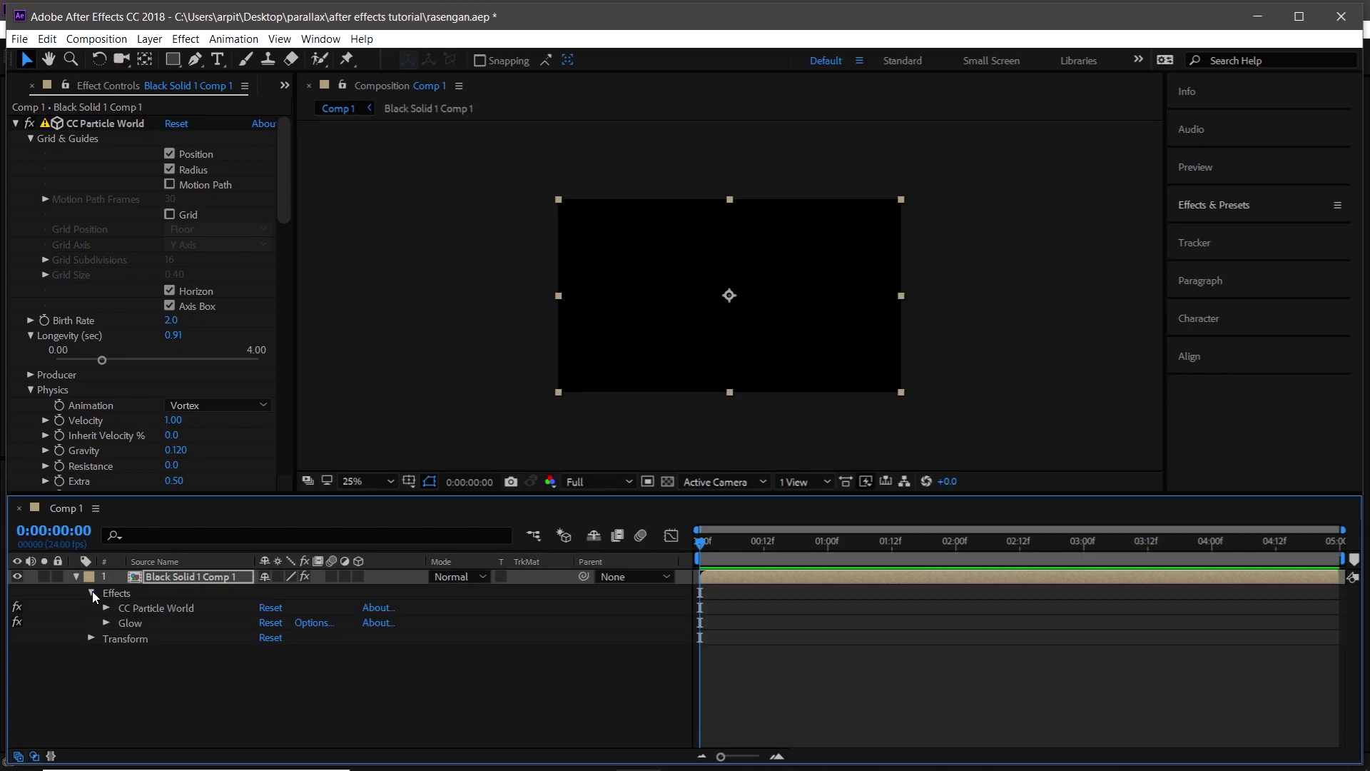
pyautogui.click(106, 608)
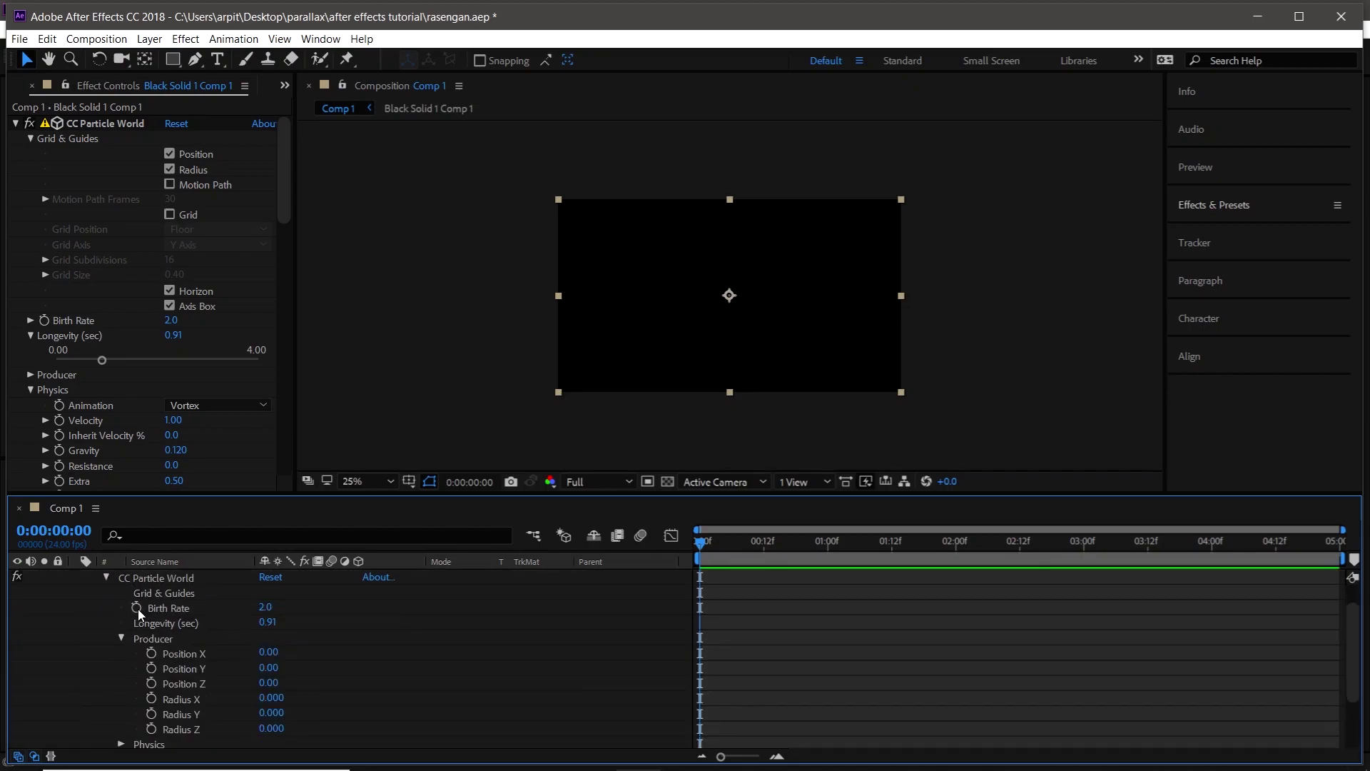
pyautogui.click(137, 607)
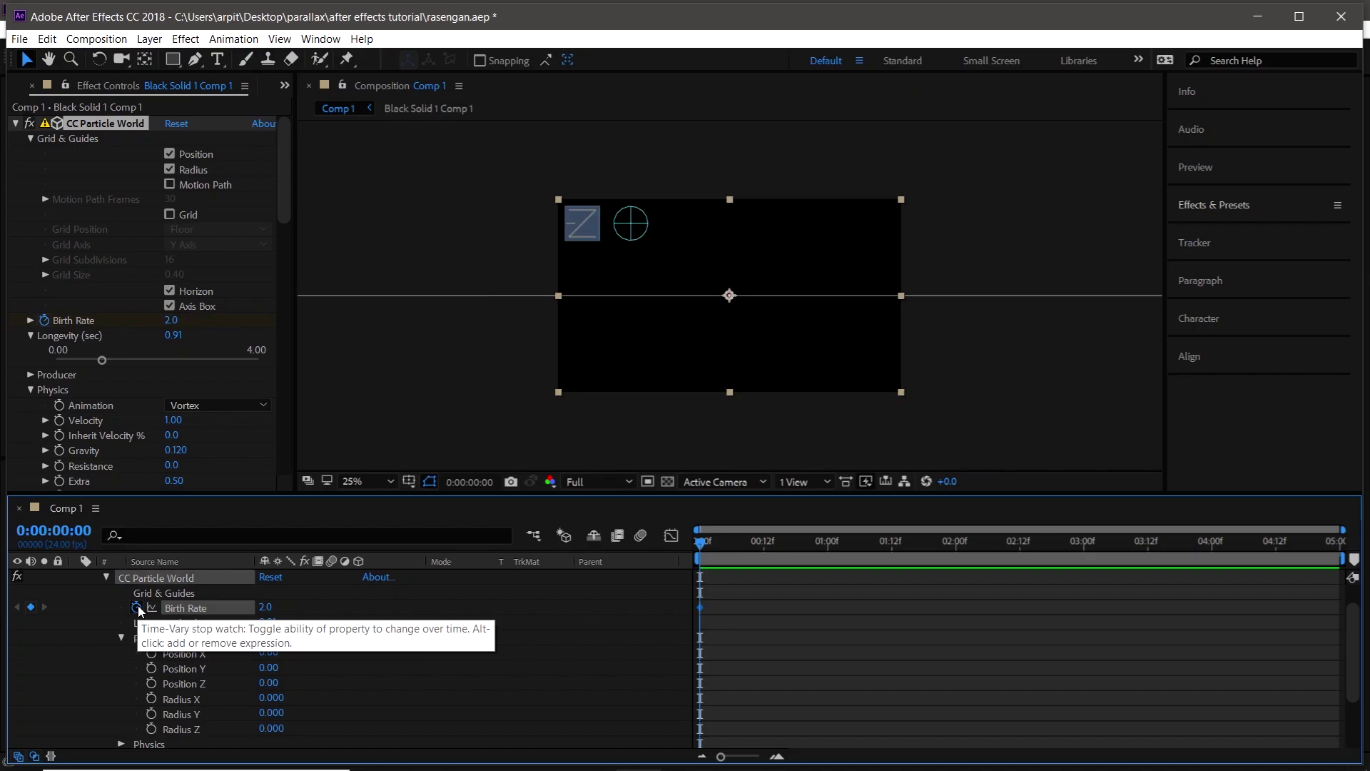
pyautogui.click(765, 540)
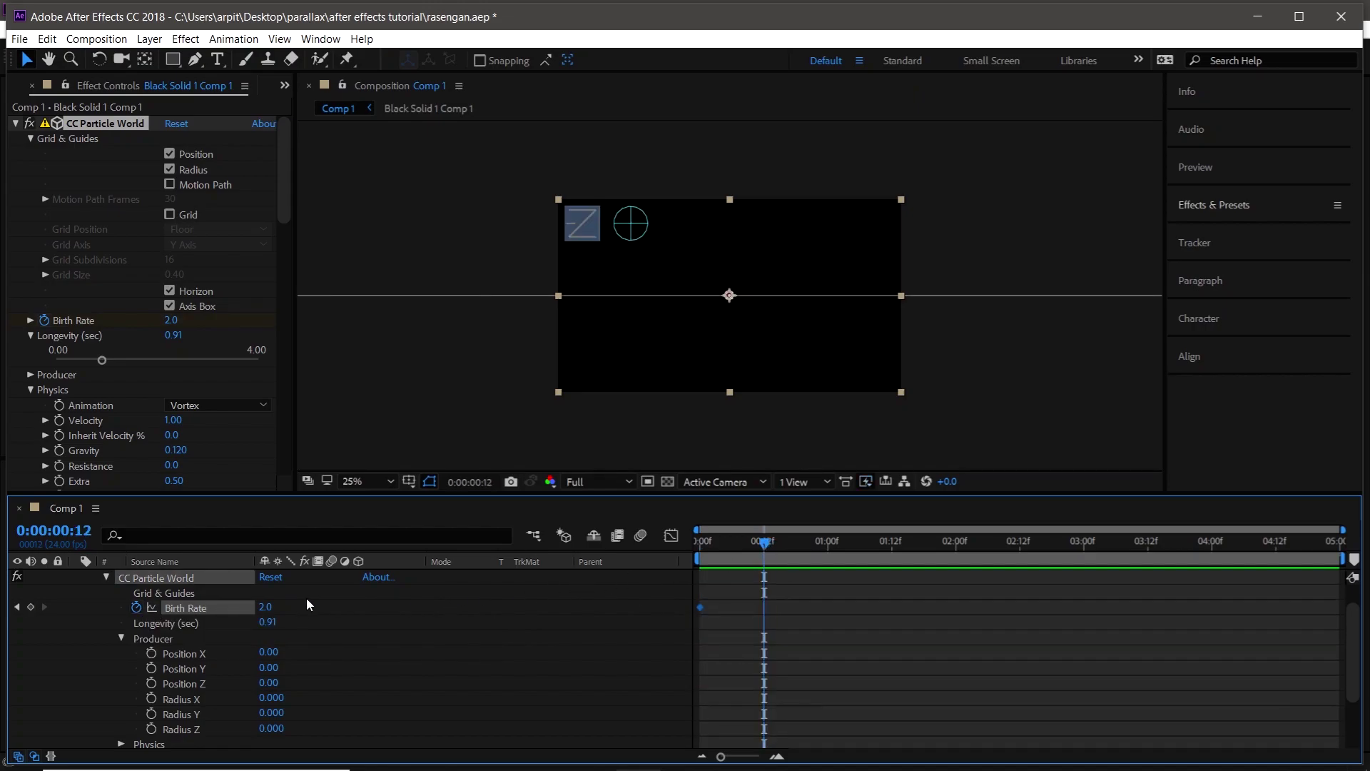
pyautogui.click(270, 605)
pyautogui.write('0.')
pyautogui.write('3')
pyautogui.press('Return')
# Add a Birth Rate keyframe at 1:00 and set it to 9.8.
pyautogui.click(828, 557)
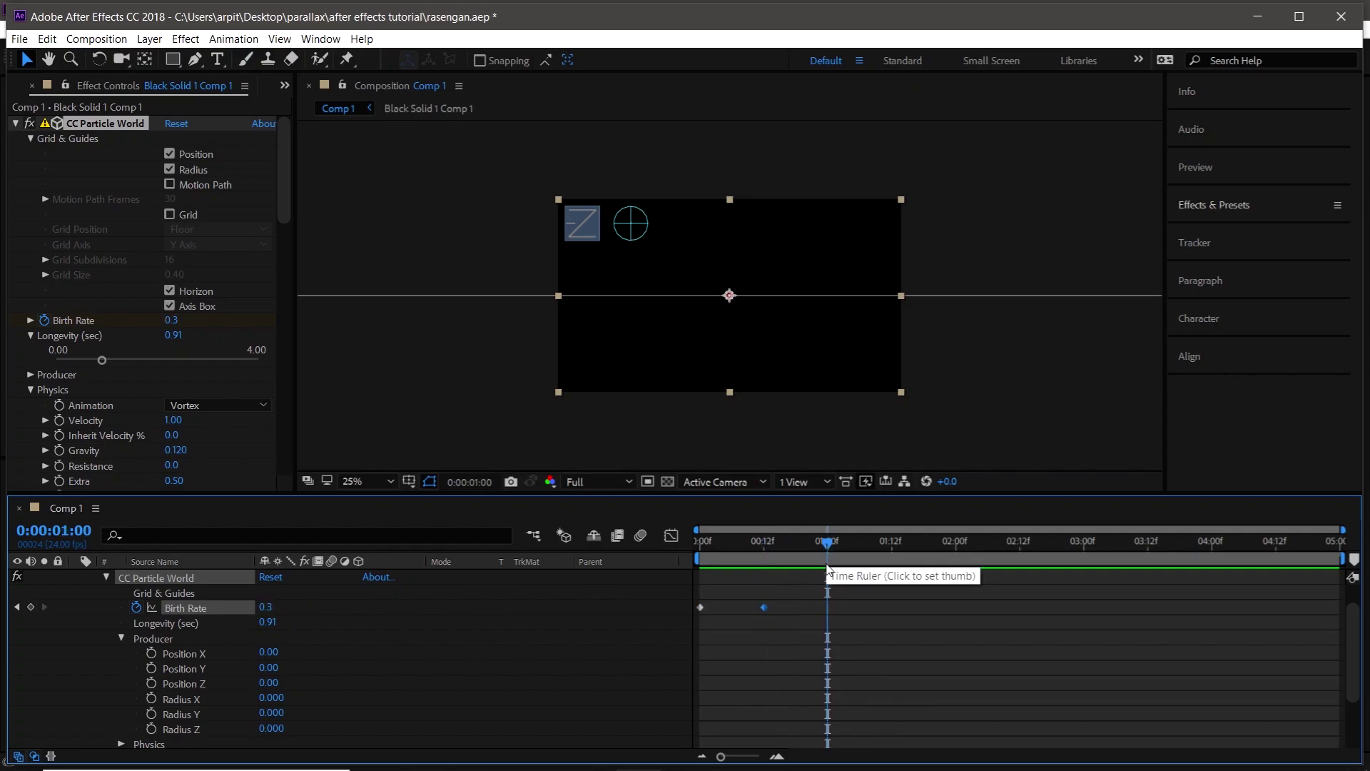
pyautogui.click(270, 607)
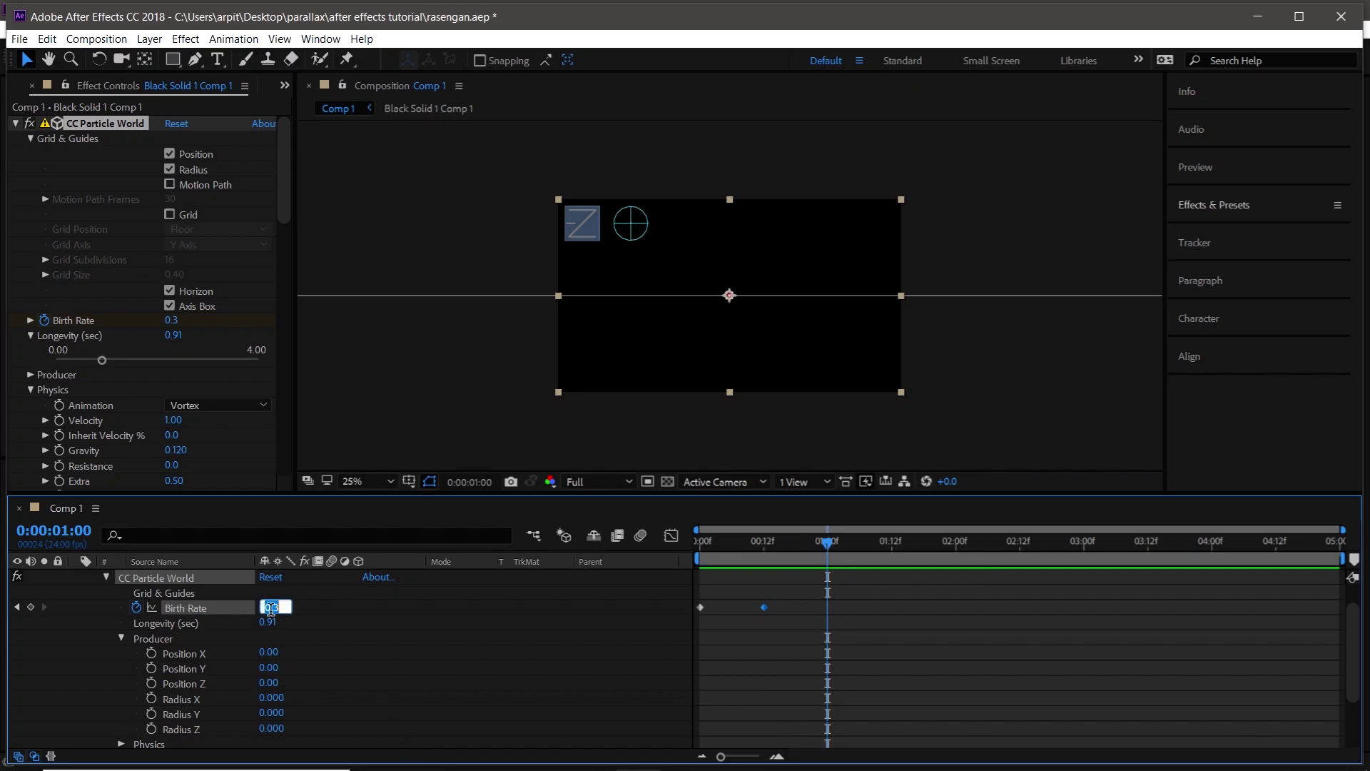
pyautogui.rightClick(210, 614)
pyautogui.click(265, 492)
pyautogui.moveTo(828, 544); pyautogui.dragTo(891, 558)
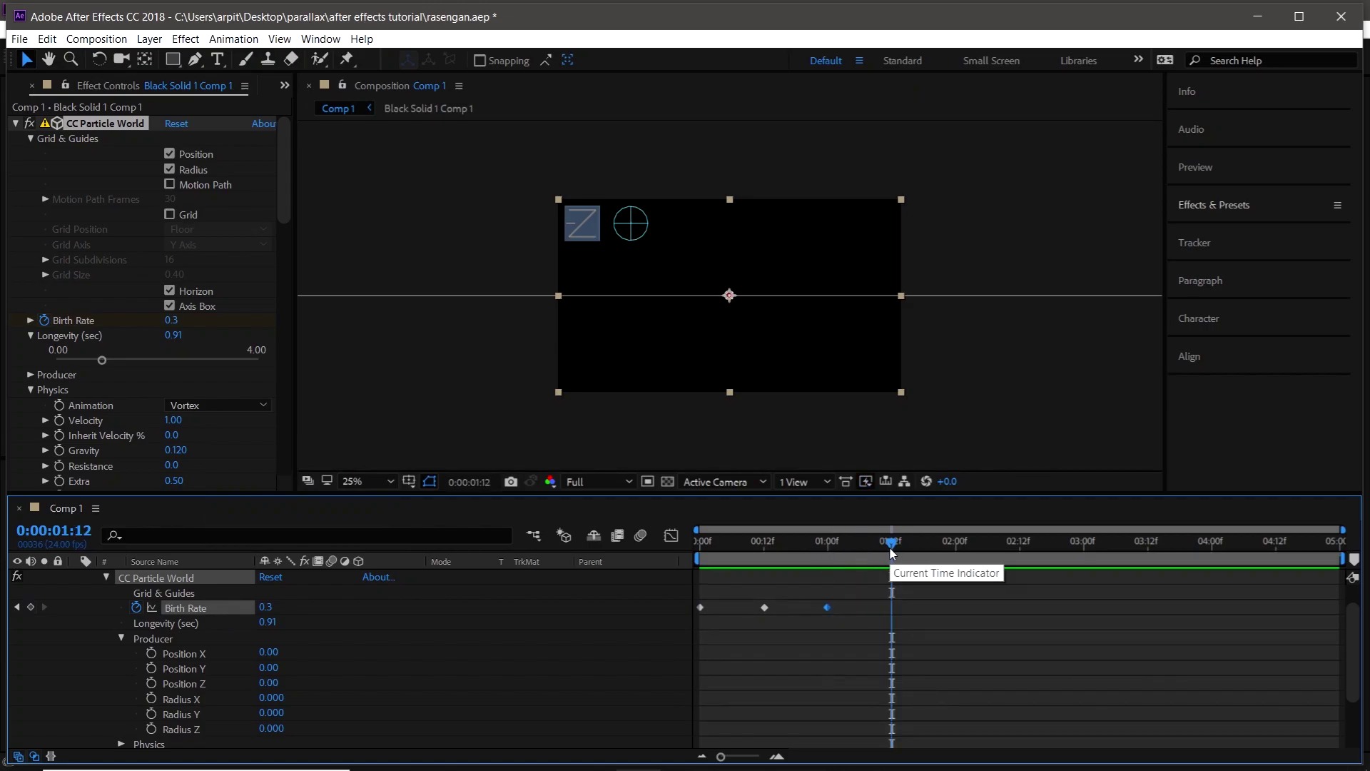
pyautogui.moveTo(891, 546); pyautogui.dragTo(827, 590)
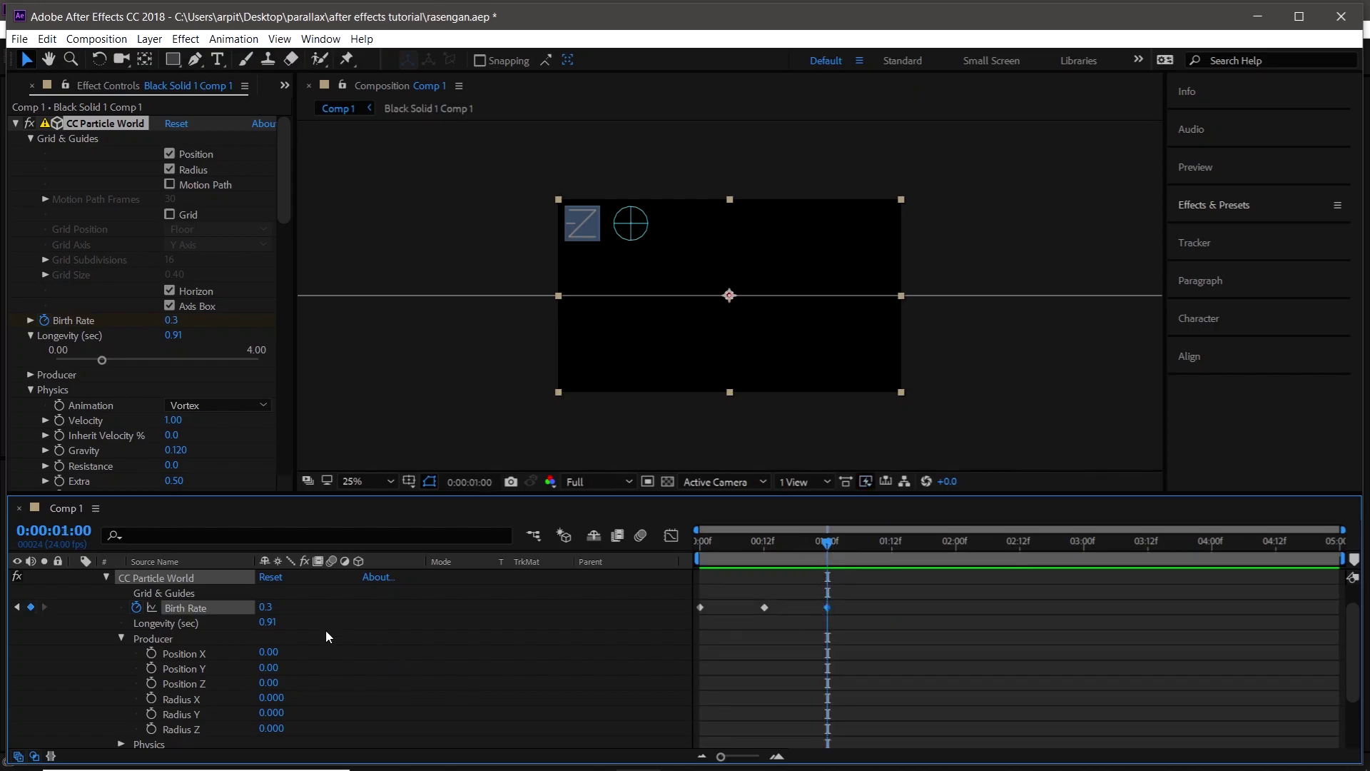
pyautogui.click(267, 607)
pyautogui.write('9.8')
pyautogui.write('jj')
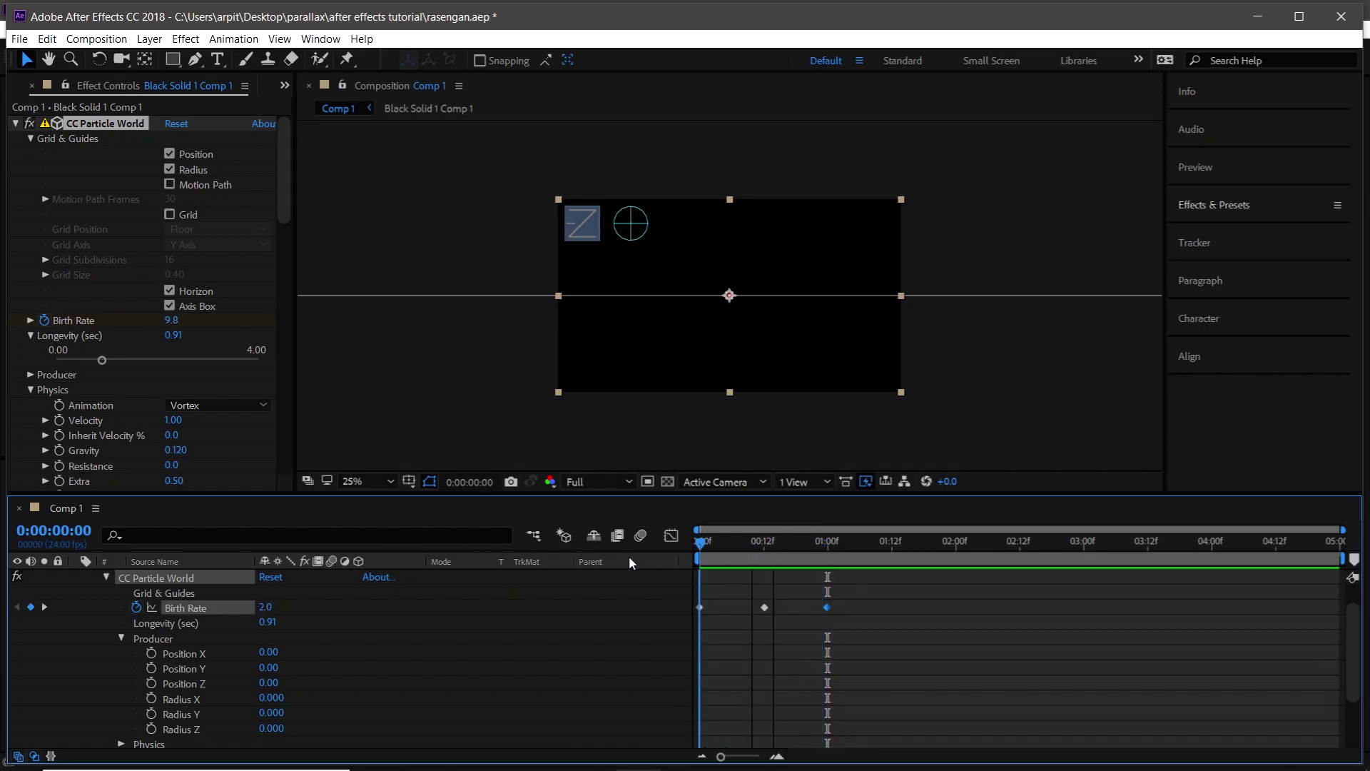
# Keyframe Black Solid 1's Opacity from 0% at 0:00 to 100% at 1:00.
pyautogui.scroll(-3, 210, 735)
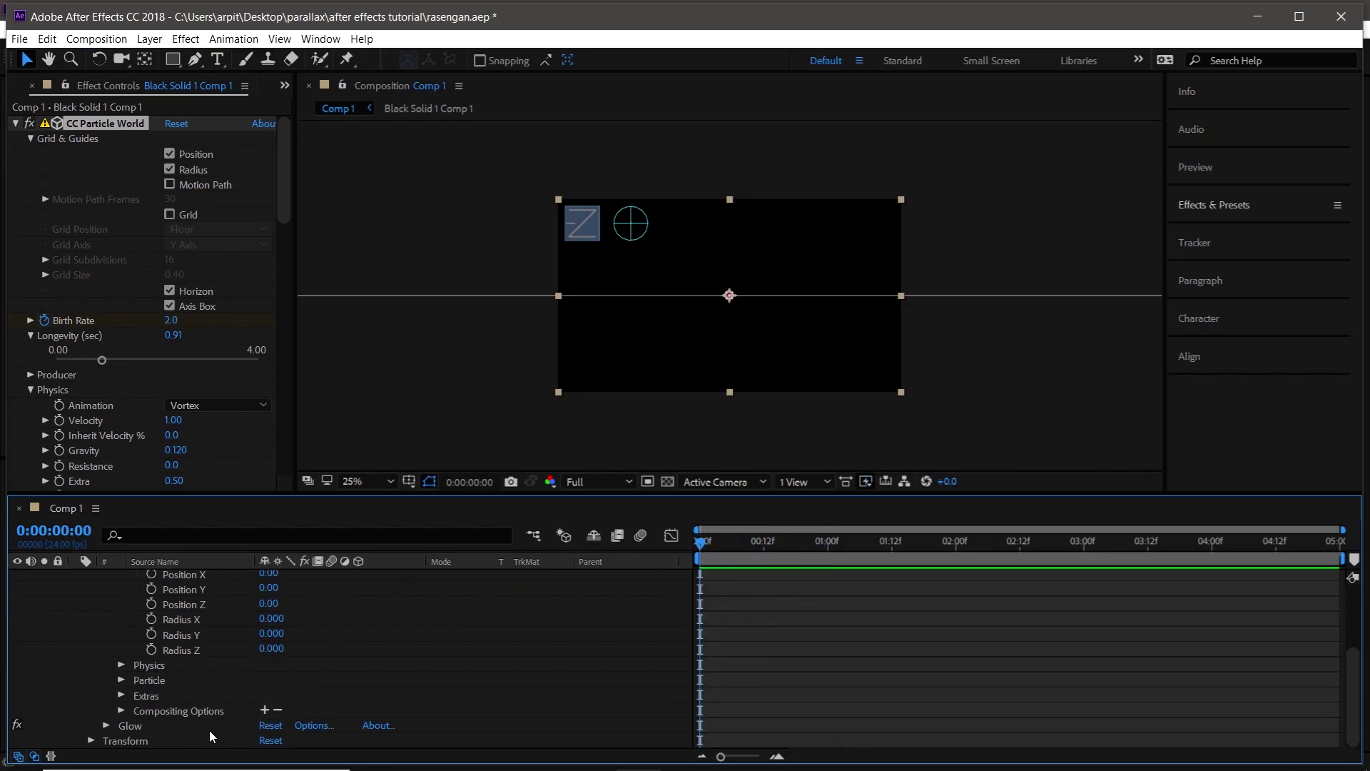
pyautogui.click(97, 741)
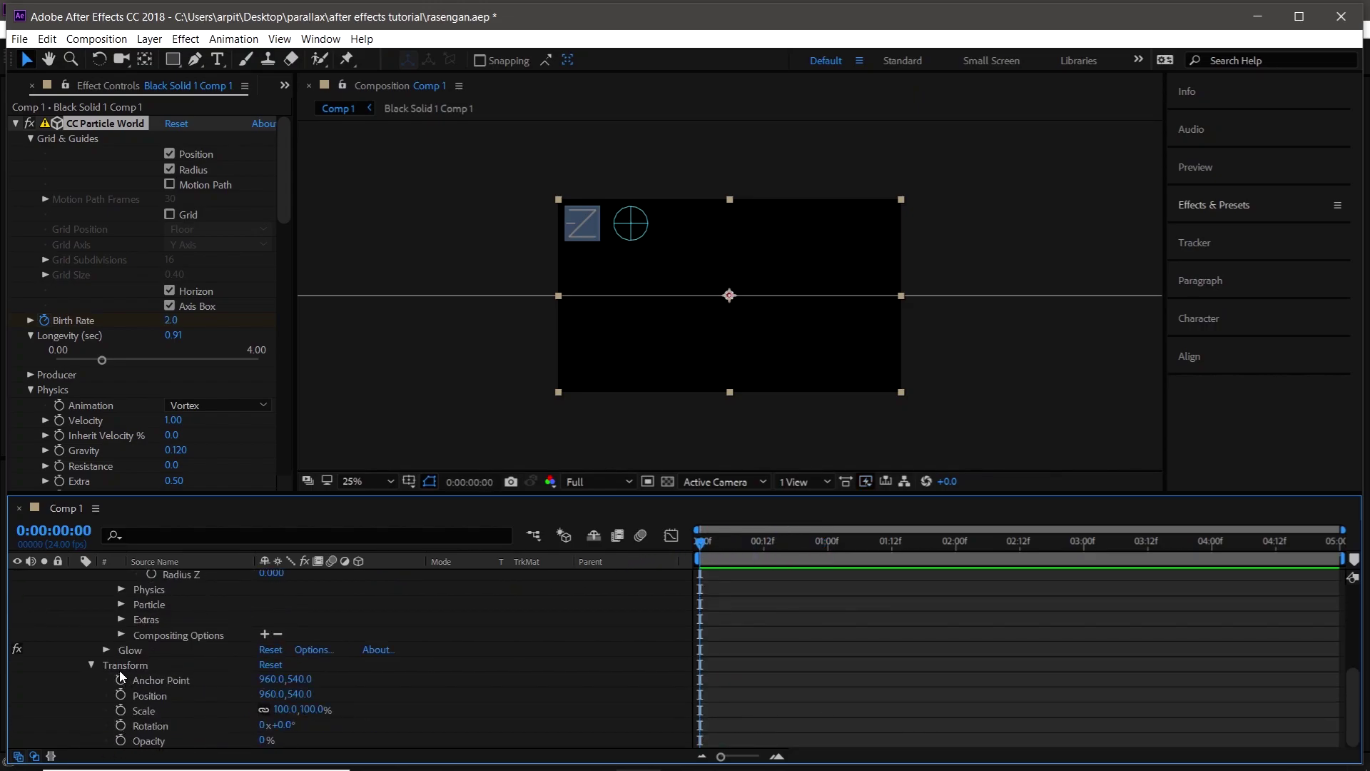
pyautogui.click(121, 740)
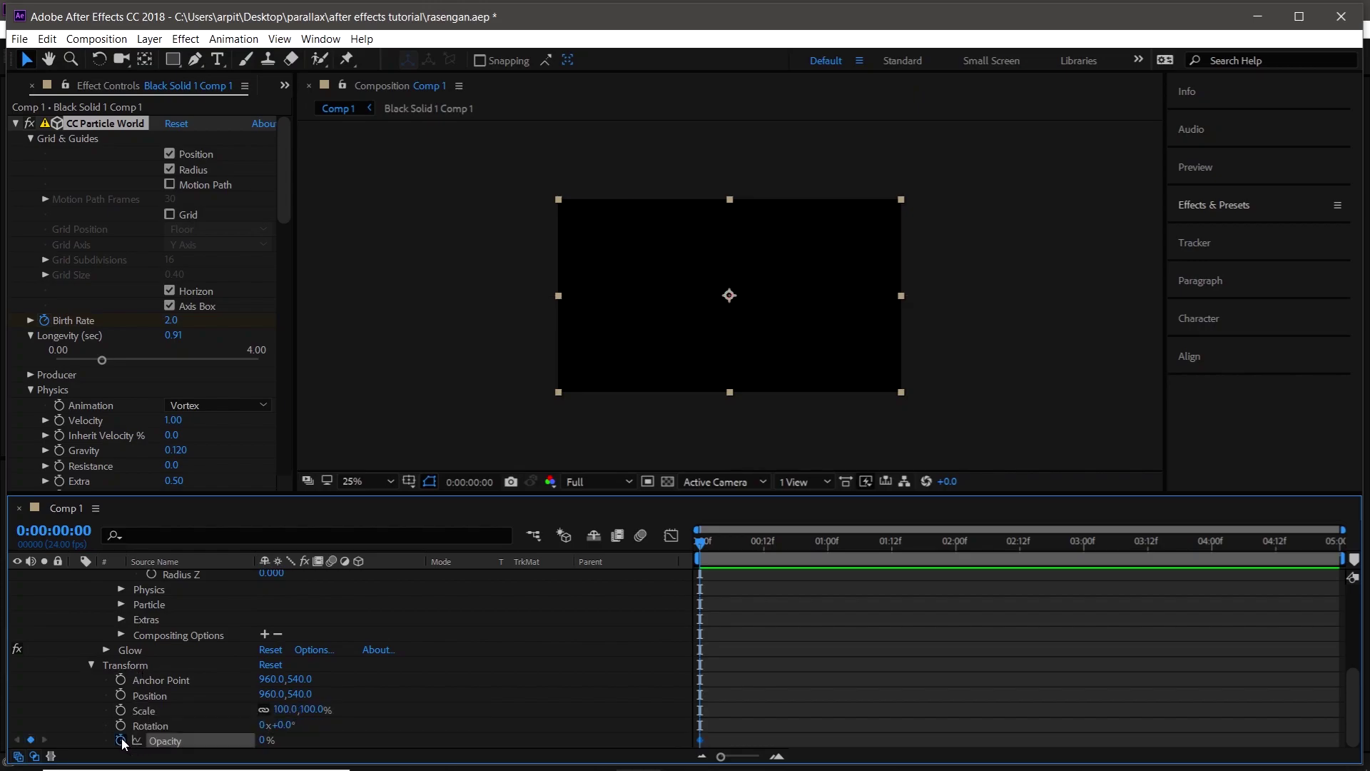
pyautogui.moveTo(702, 547); pyautogui.dragTo(828, 564)
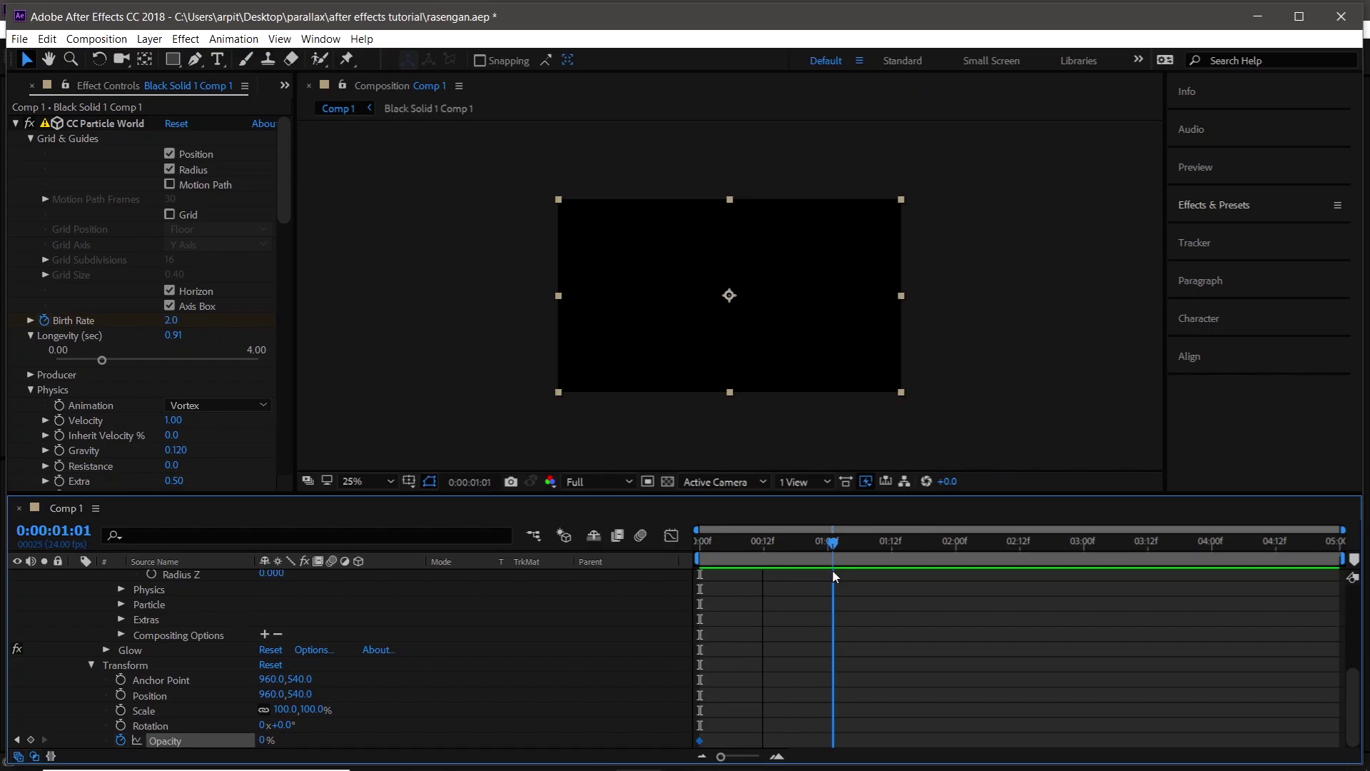
pyautogui.click(264, 740)
pyautogui.write('100')
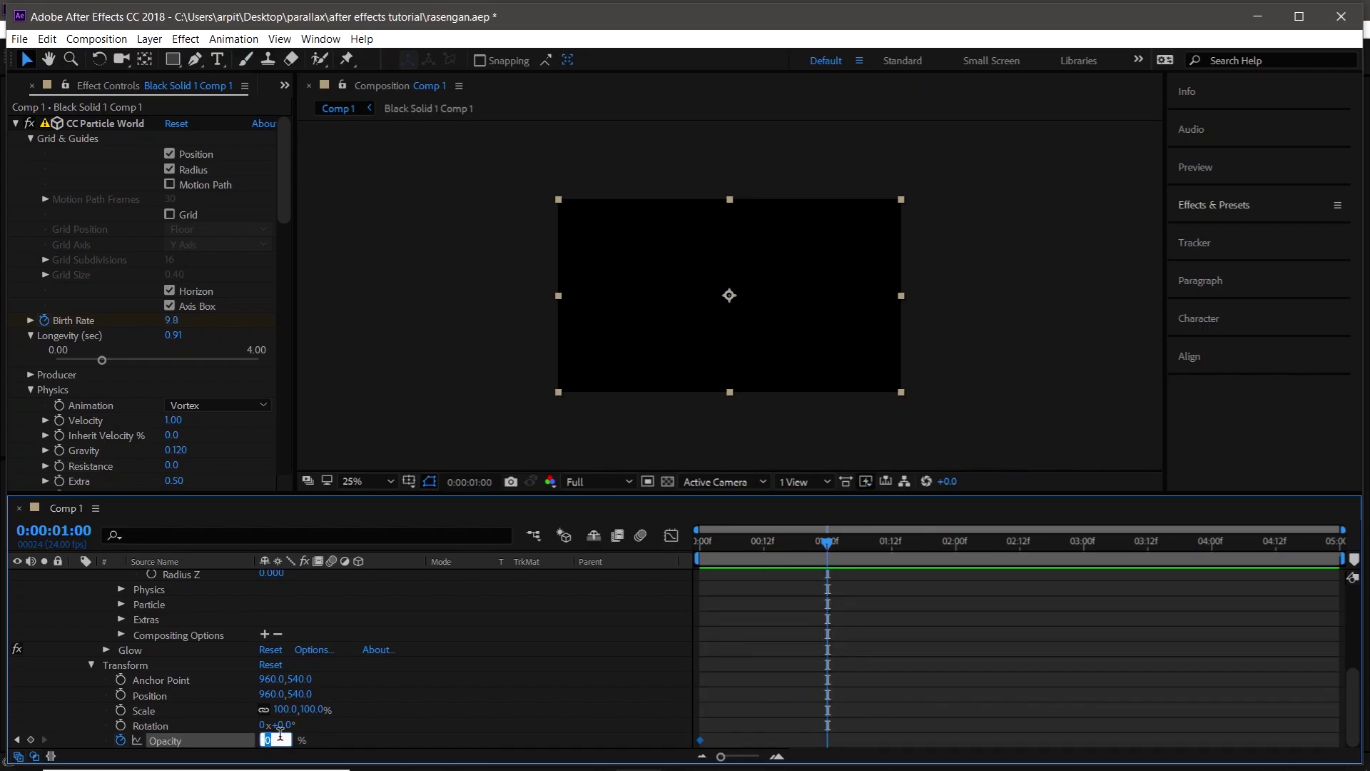
pyautogui.press('Return')
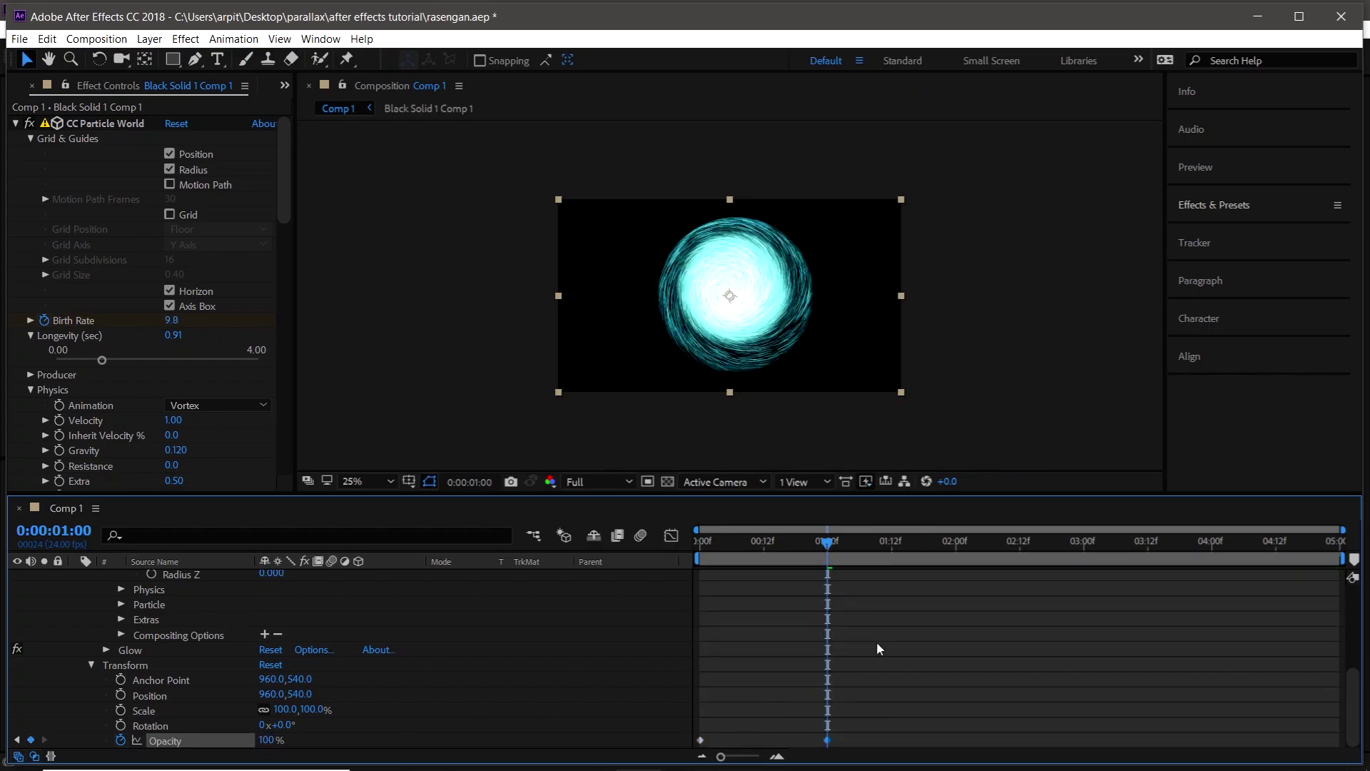